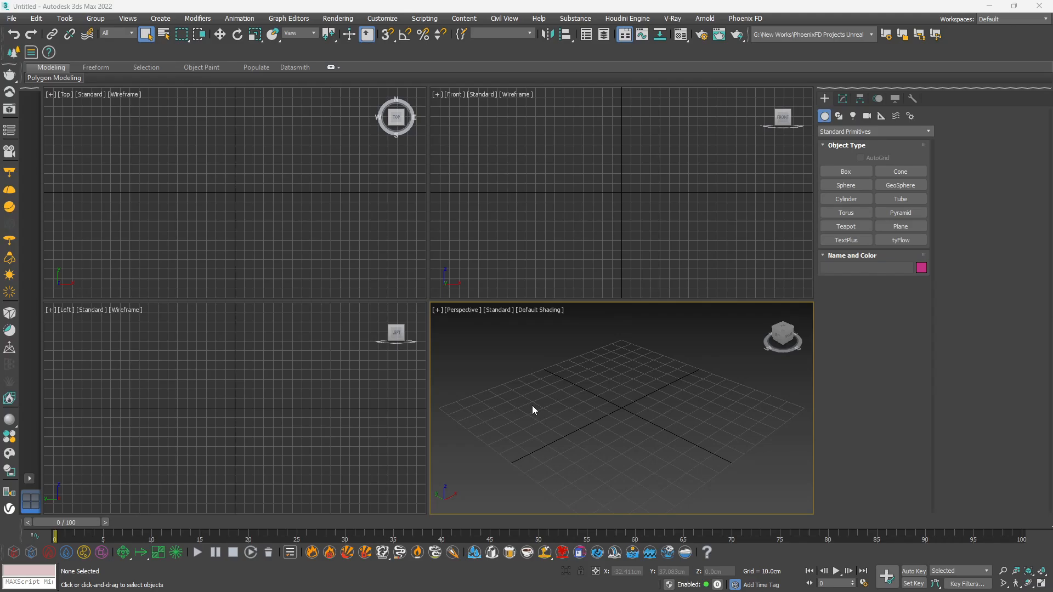
Step: Check the display unit scale and the system unit scale in the units setup
left_click(384, 20)
left_click(432, 201)
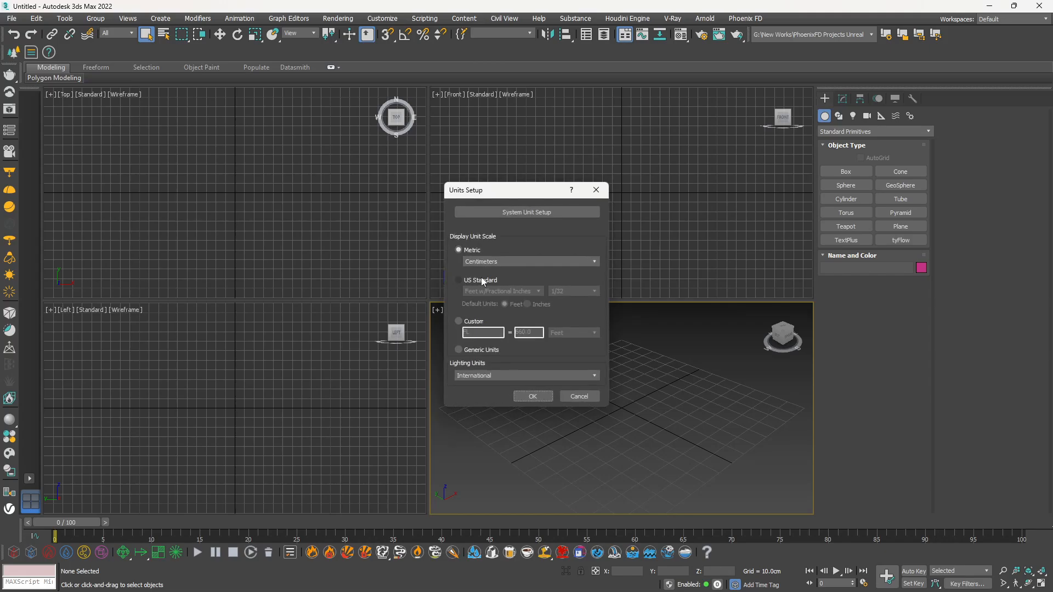
left_click(517, 215)
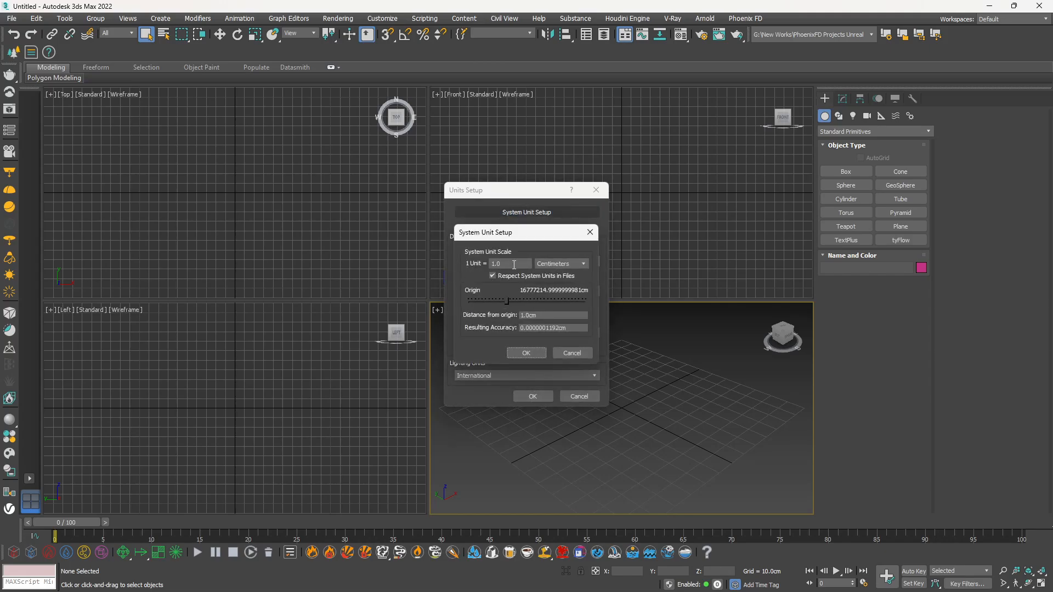
left_click(531, 354)
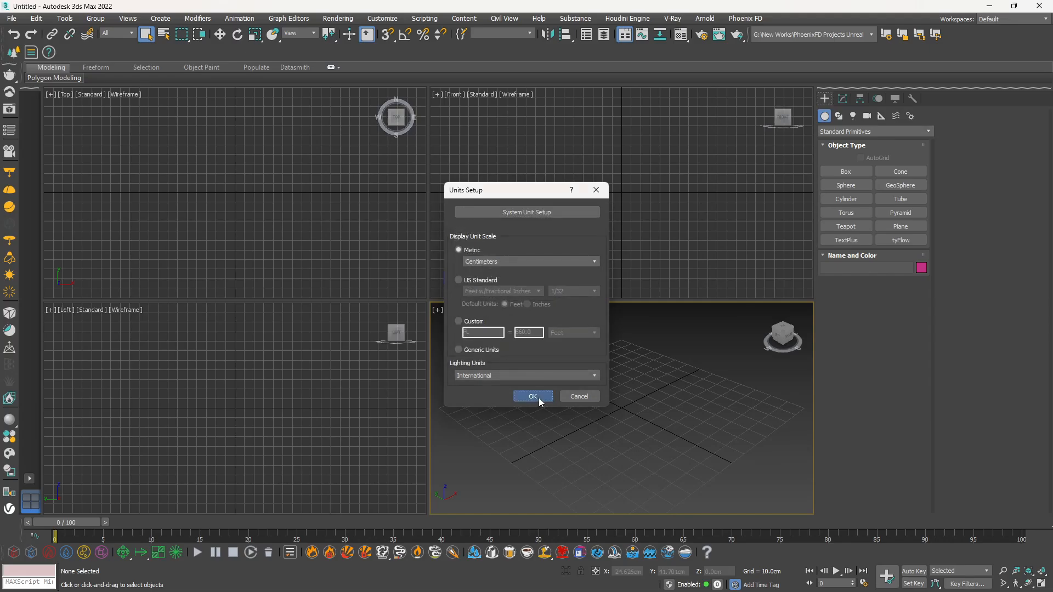
left_click(532, 397)
Step: Create a Phoenix liquid simulator container centred on the grid in the maximized perspective view, about 130 × 142 × 78 cm
key("alt+w")
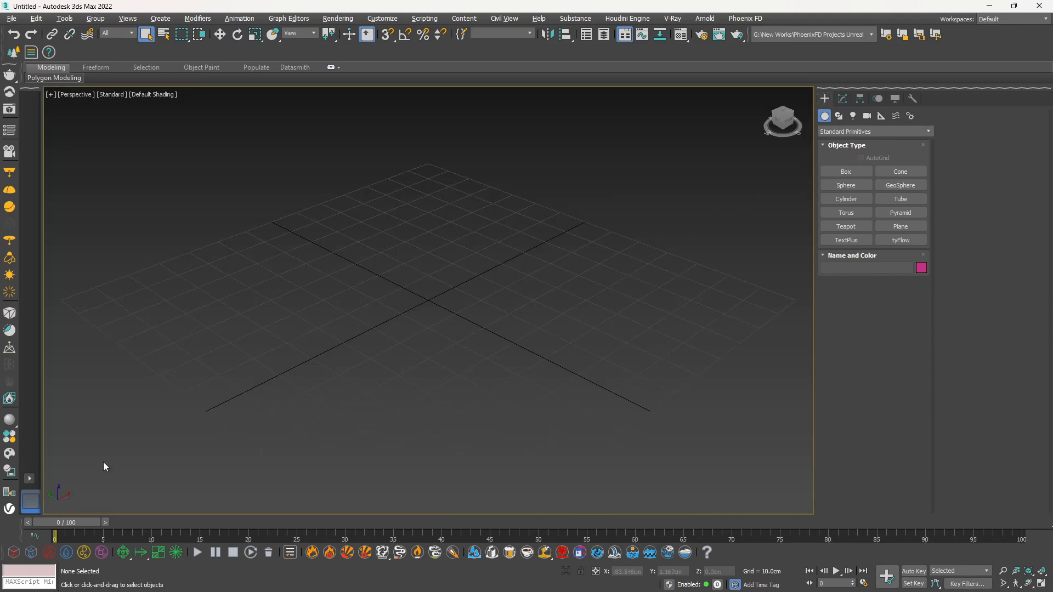
left_click(33, 552)
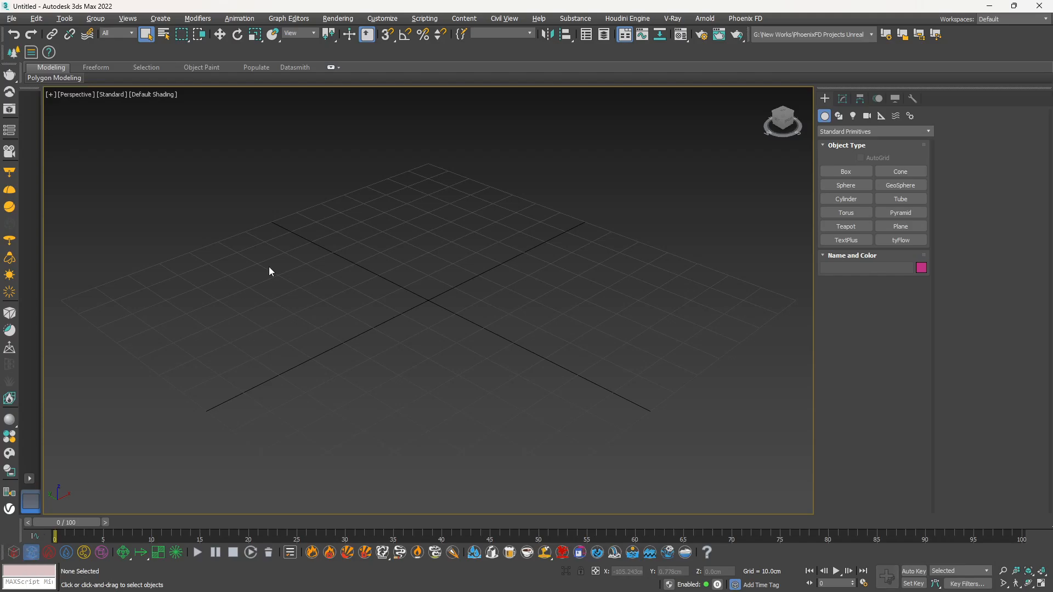
left_click_drag(403, 182, 417, 404)
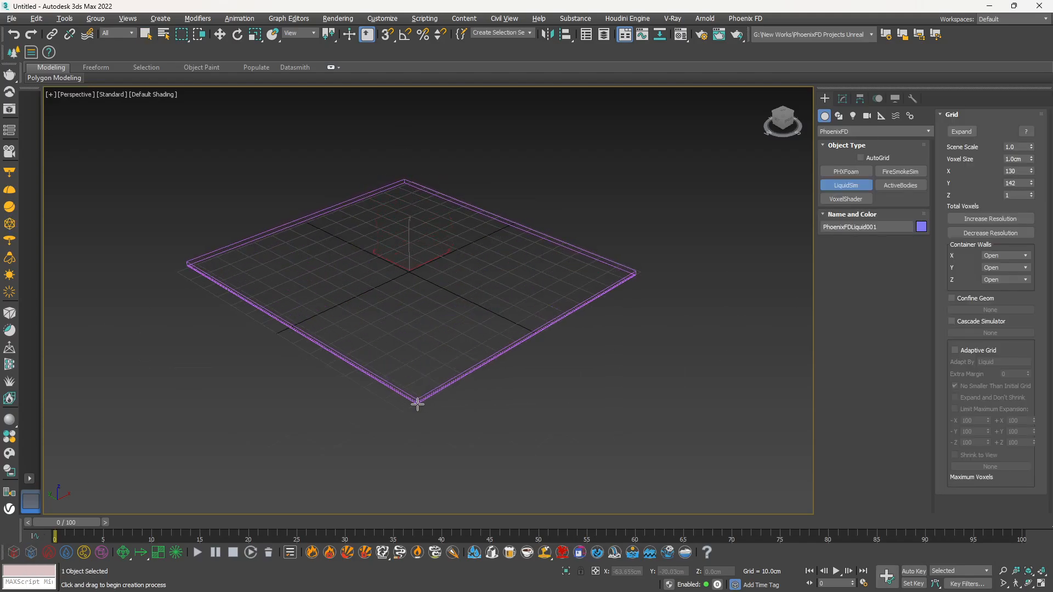
left_click(389, 225)
middle_click_drag(304, 273, 406, 251, "alt")
key("w")
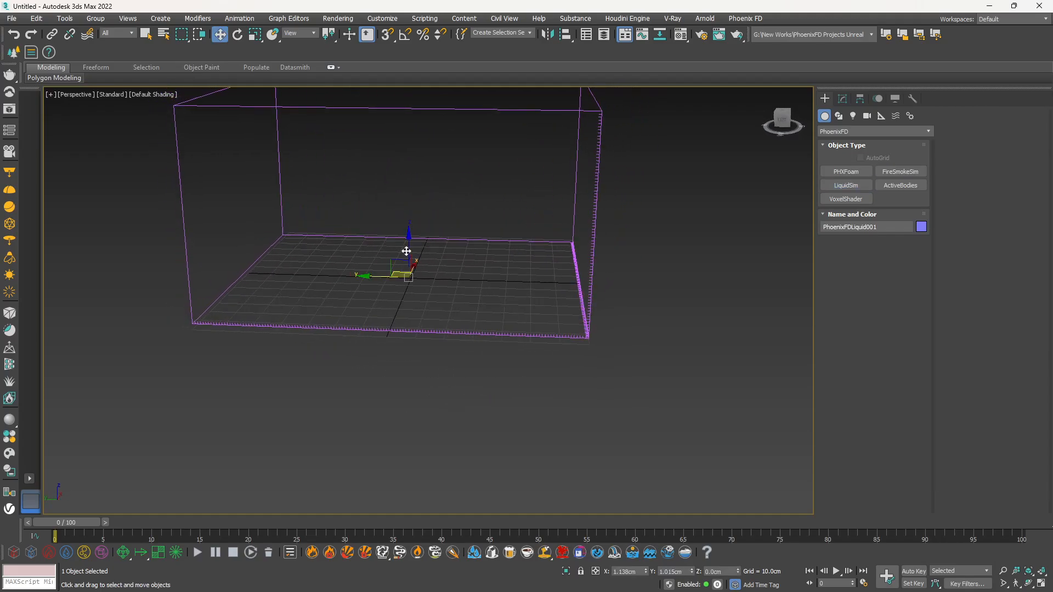
Step: Create a standard sphere with a radius of about 7.9 cm at the centre of the container's floor
left_click(857, 132)
left_click(836, 139)
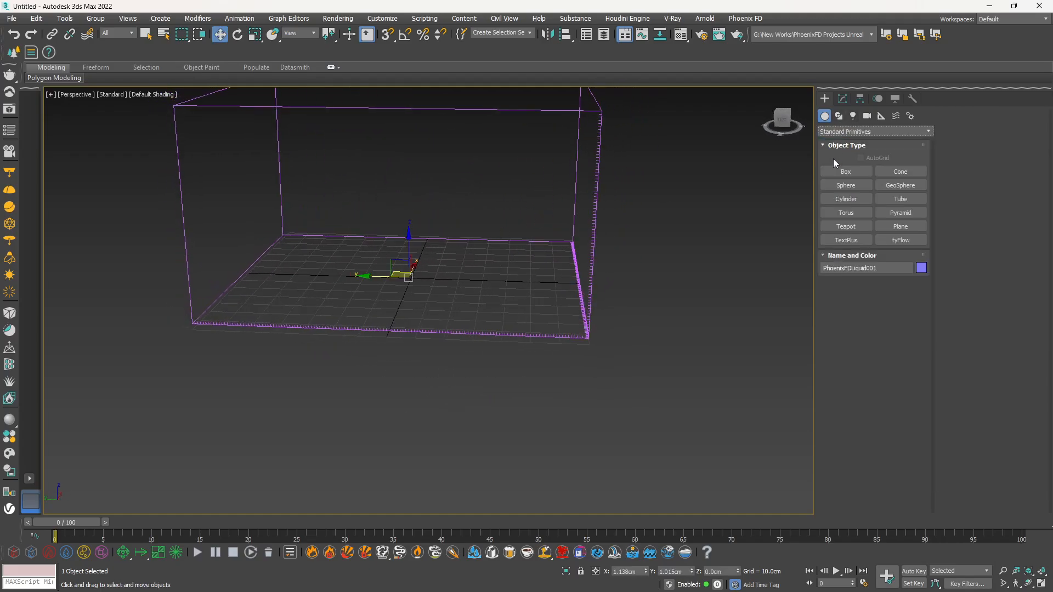
left_click(845, 185)
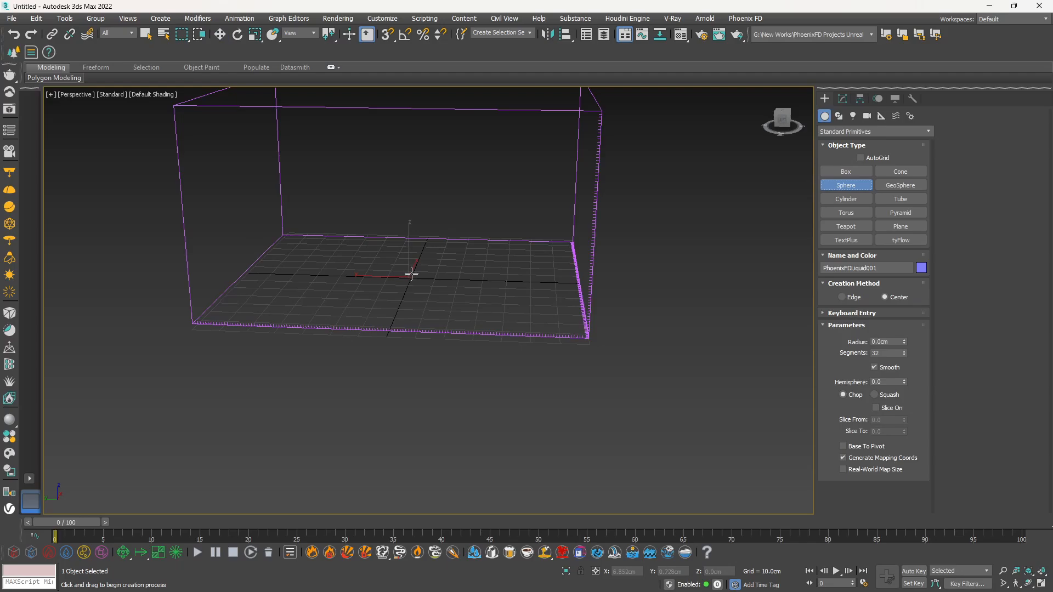
left_click_drag(411, 274, 411, 278)
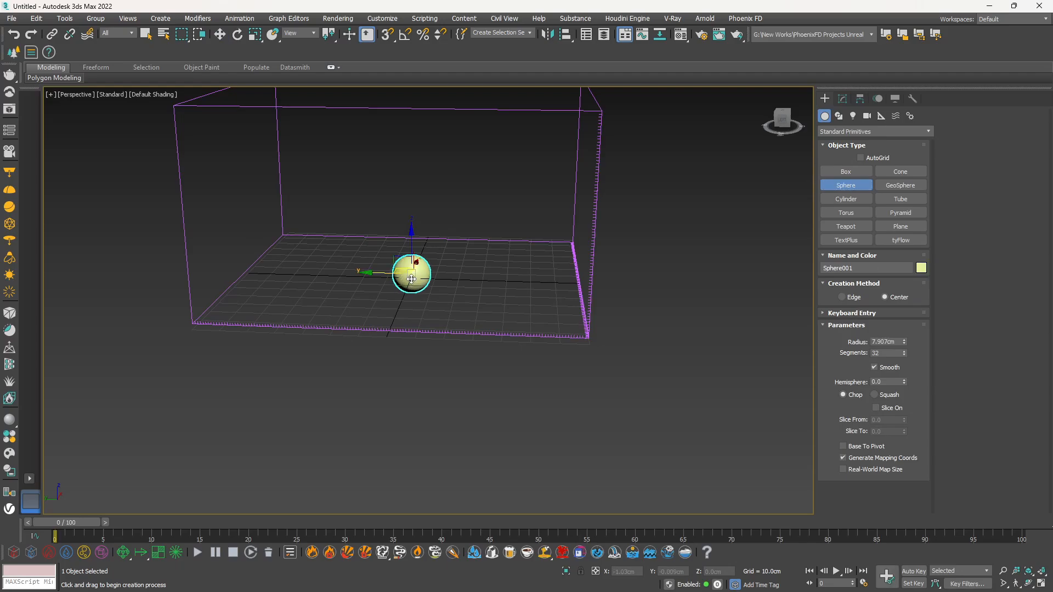
Step: Raise the sphere to about 68 cm in Z, near the container's top, and centre it on the grid origin
key("w")
left_click_drag(411, 241, 410, 106)
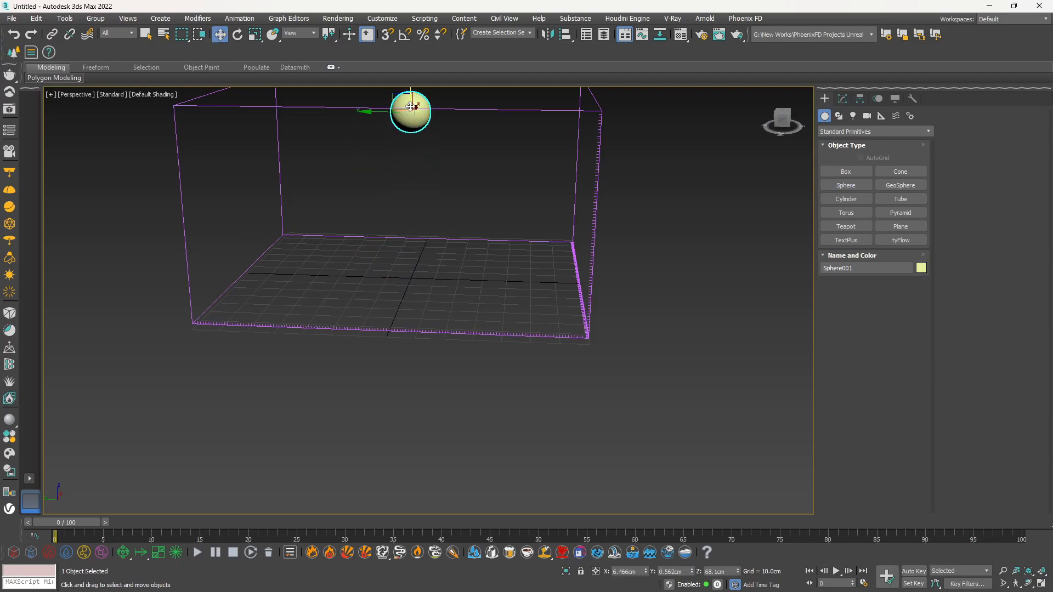
key("f")
scroll(446, 138, "up", 3)
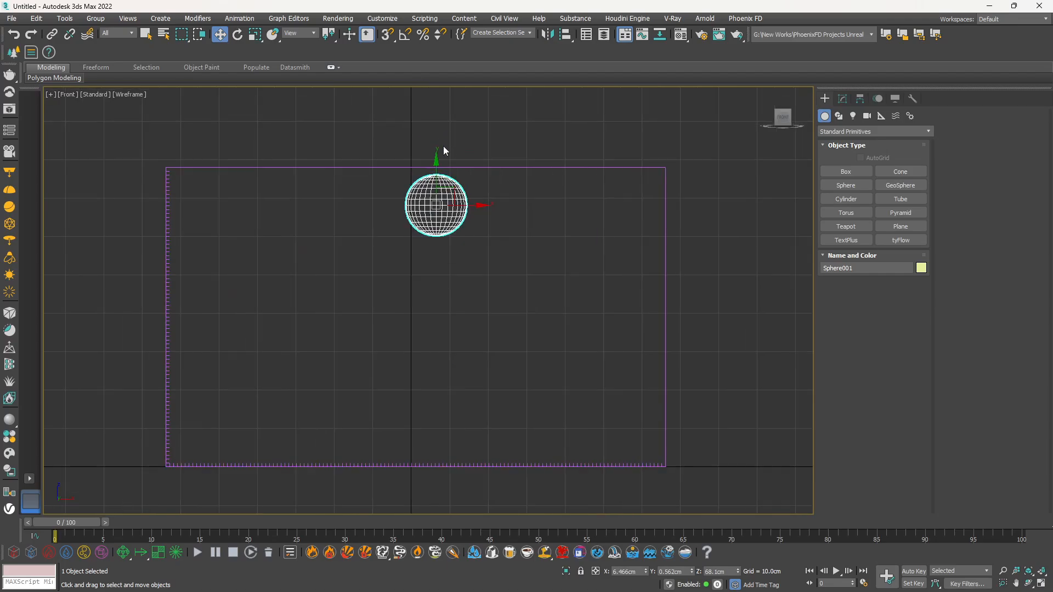
key("t")
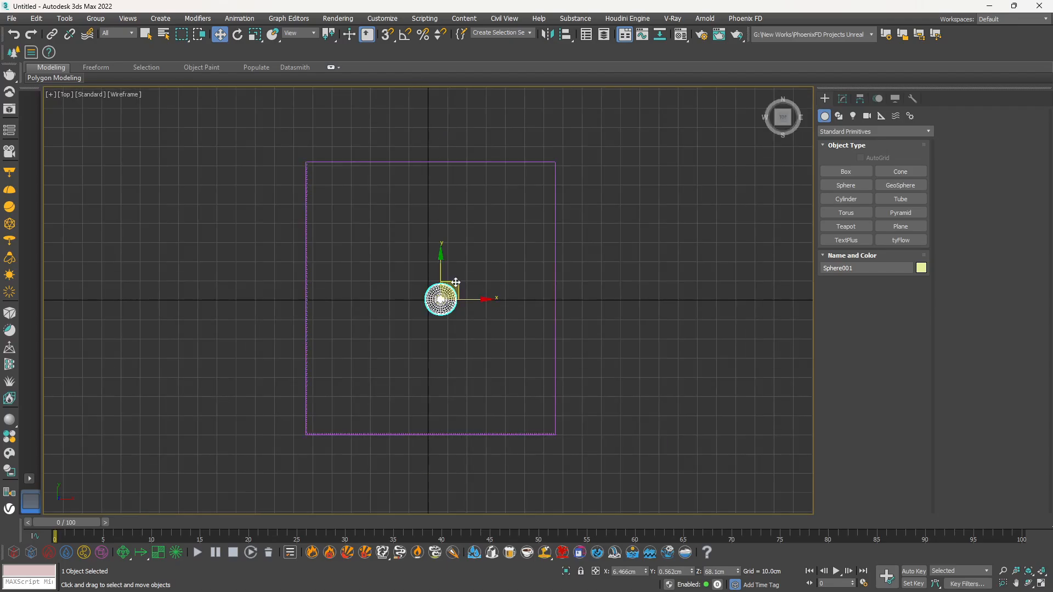
left_click_drag(456, 282, 443, 283)
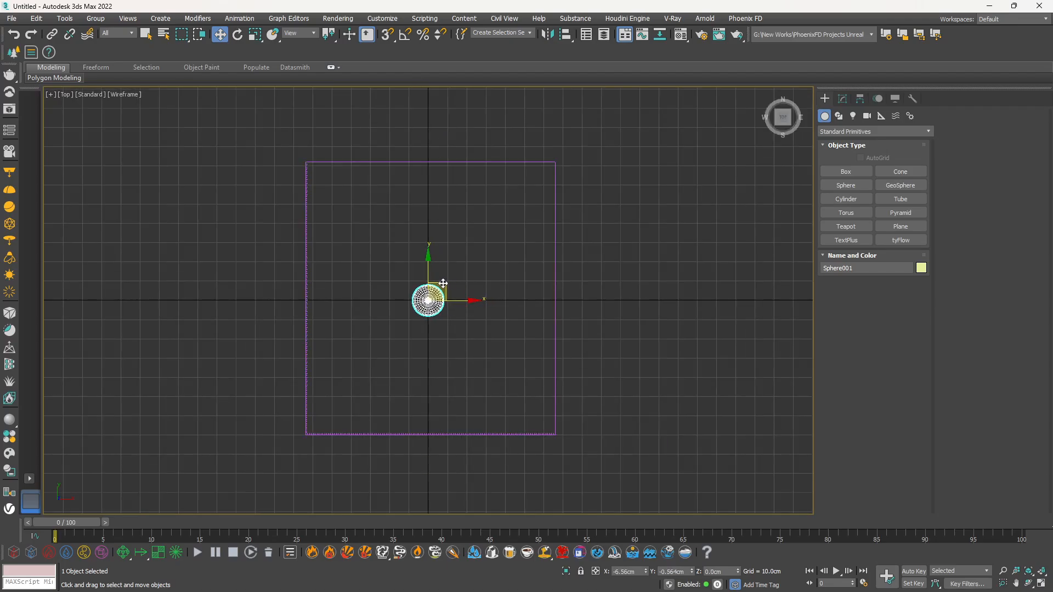
key("p")
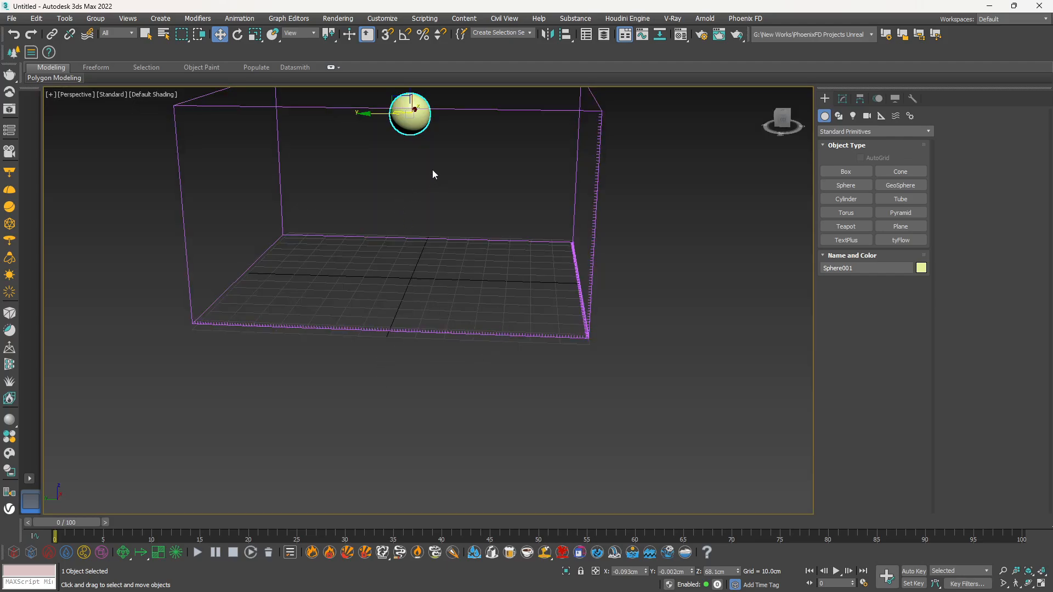
Step: Create a Phoenix liquid source beside the container and add the sphere as its emitter node
left_click(66, 553)
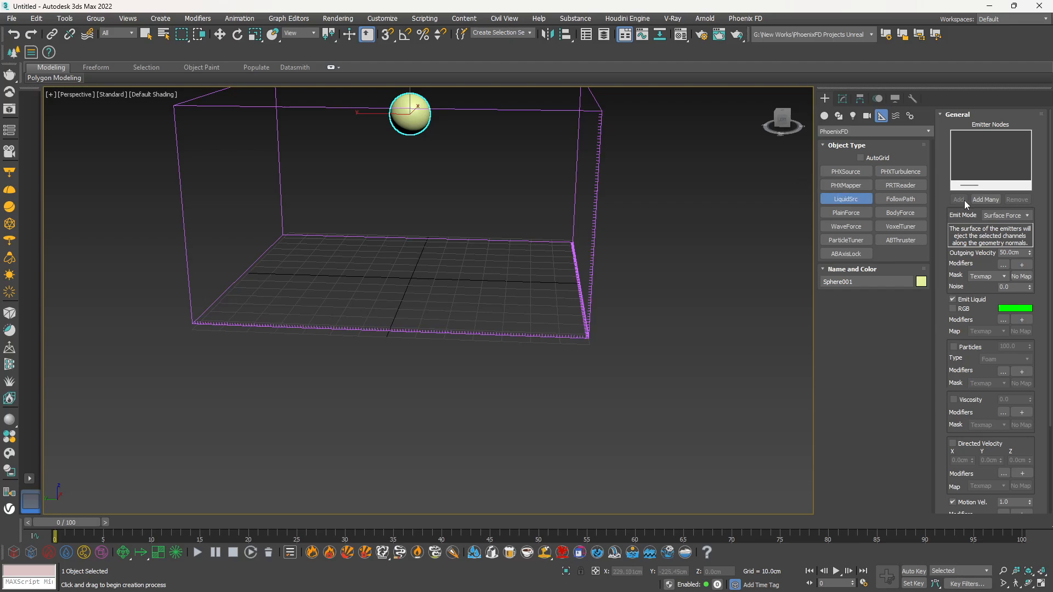
key("w")
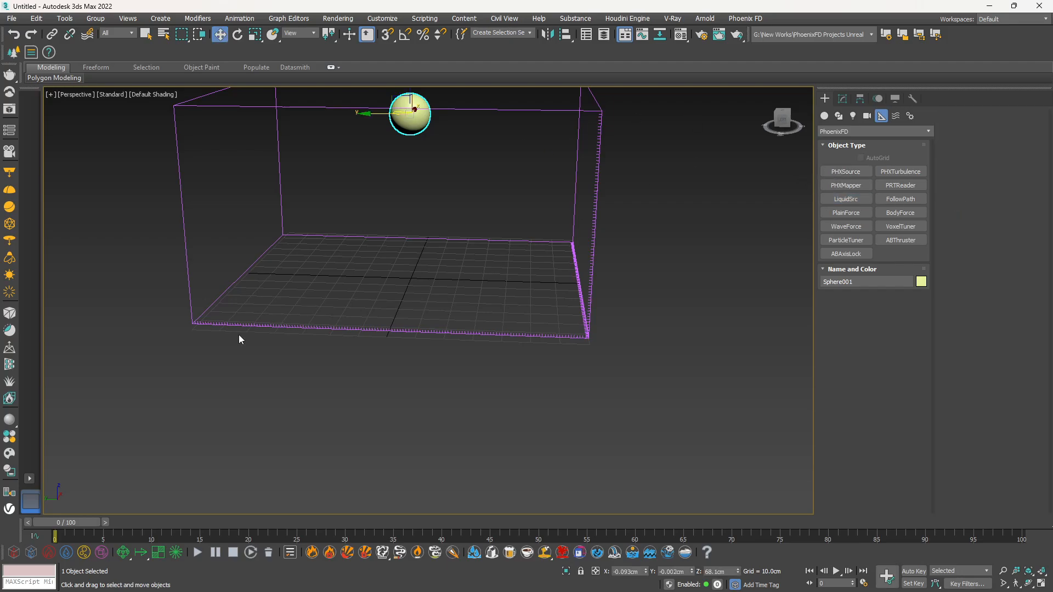
left_click(66, 553)
left_click_drag(114, 297, 114, 318)
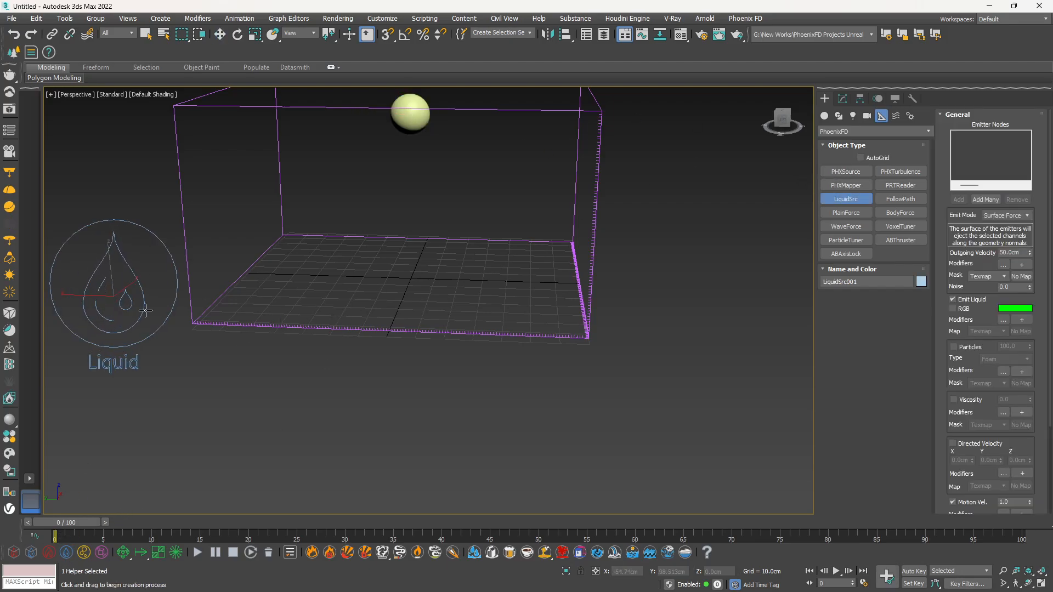
left_click(842, 98)
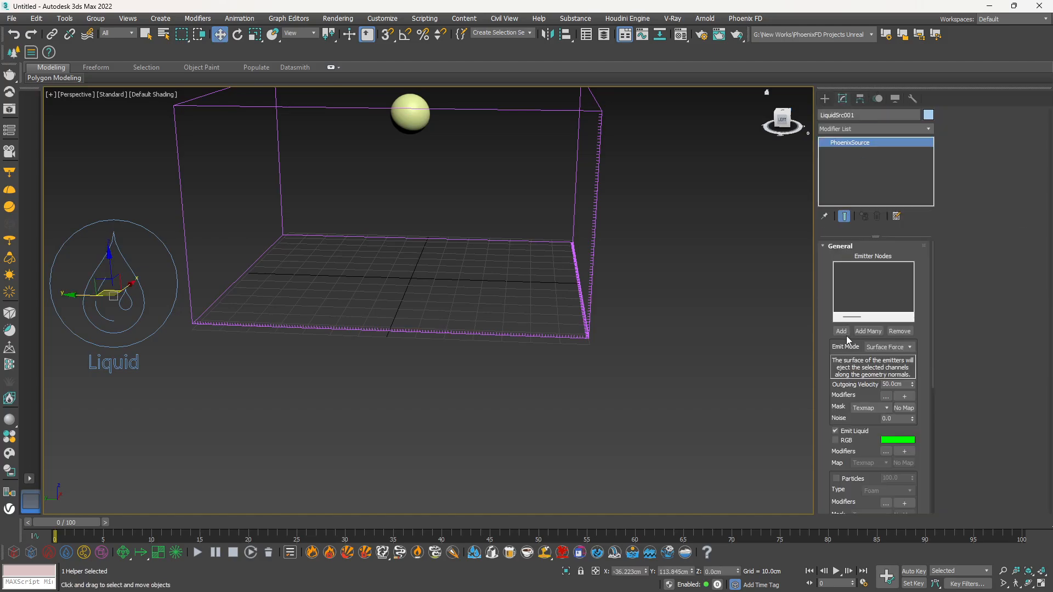
left_click(841, 331)
left_click(410, 112)
Step: Set the liquid container's X, Y and Z walls to Jammed (+), and try a one-level grid resolution increase before reverting it
middle_click_drag(416, 199, 418, 186, "alt")
left_click(592, 187)
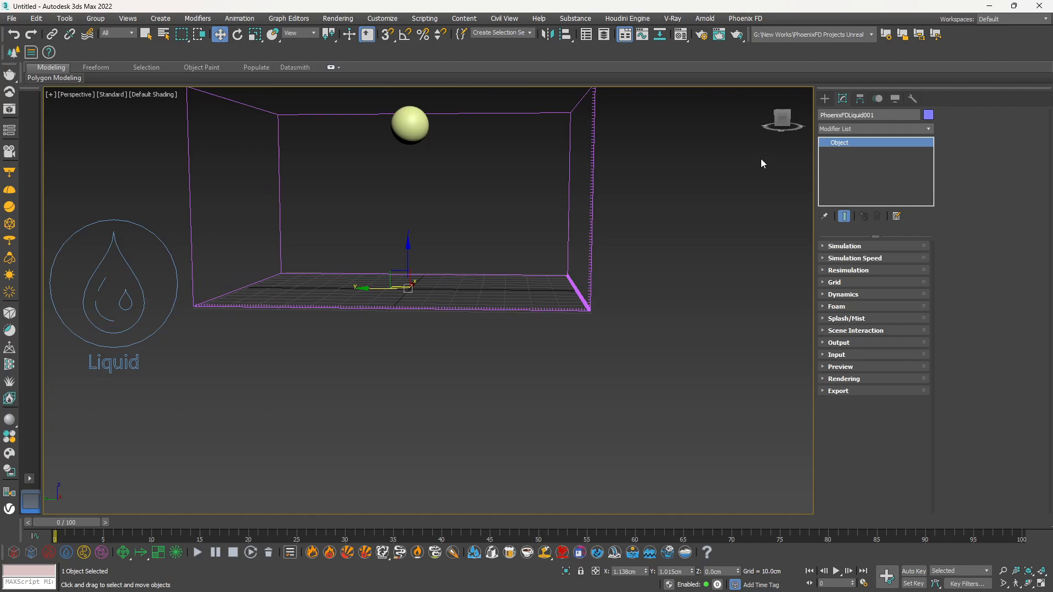
left_click(834, 282)
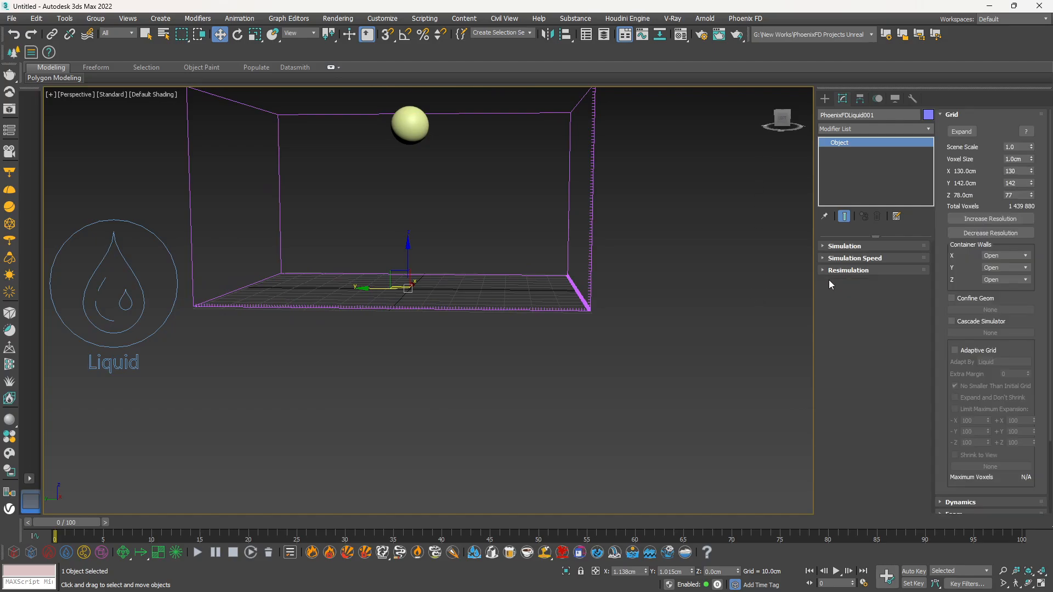
left_click(1003, 256)
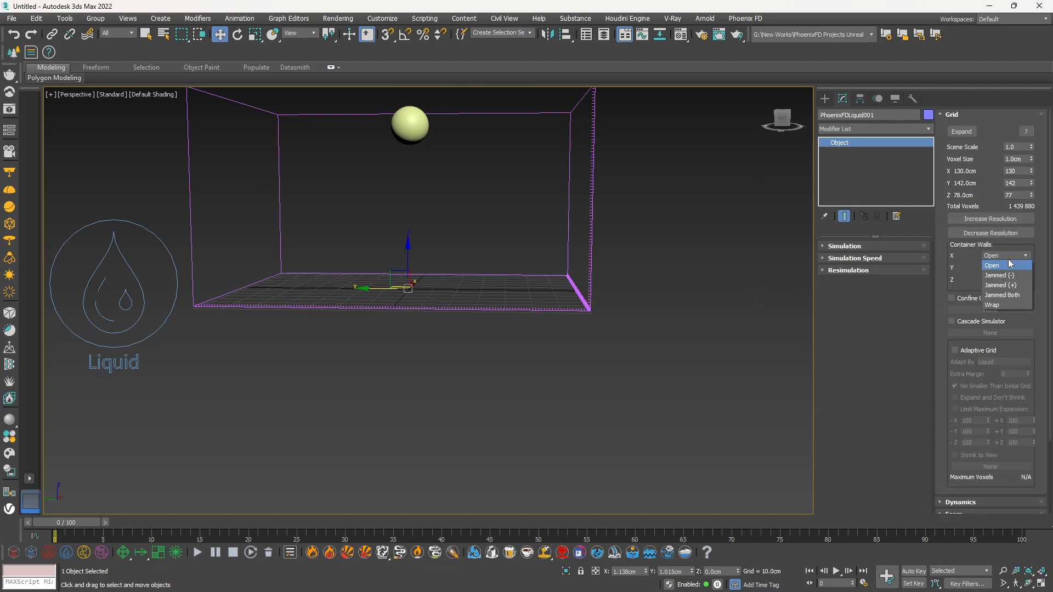
left_click(1004, 285)
left_click(1001, 268)
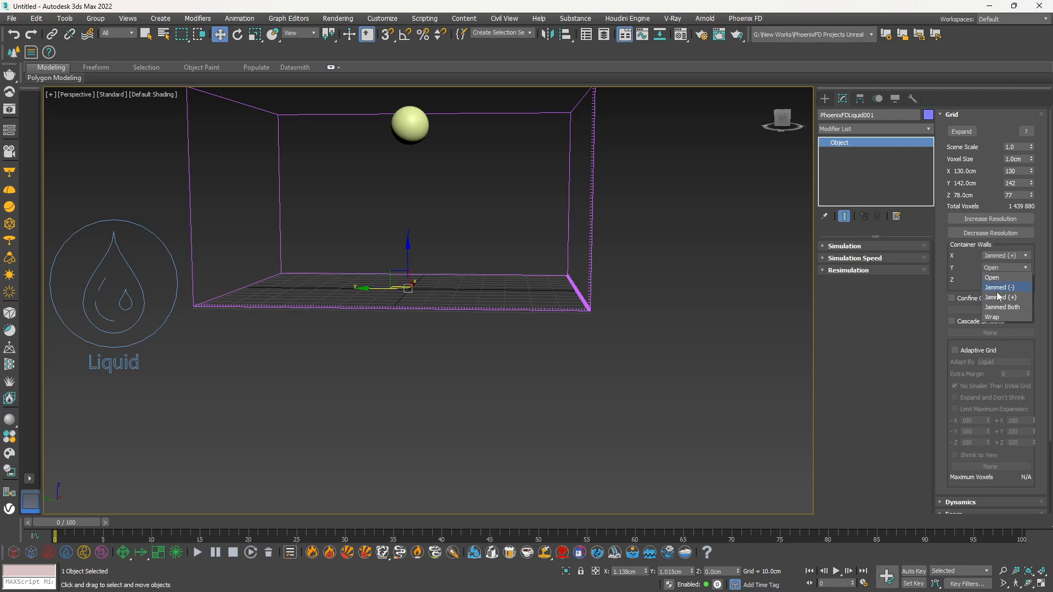
left_click(999, 299)
left_click(1006, 279)
left_click(993, 309)
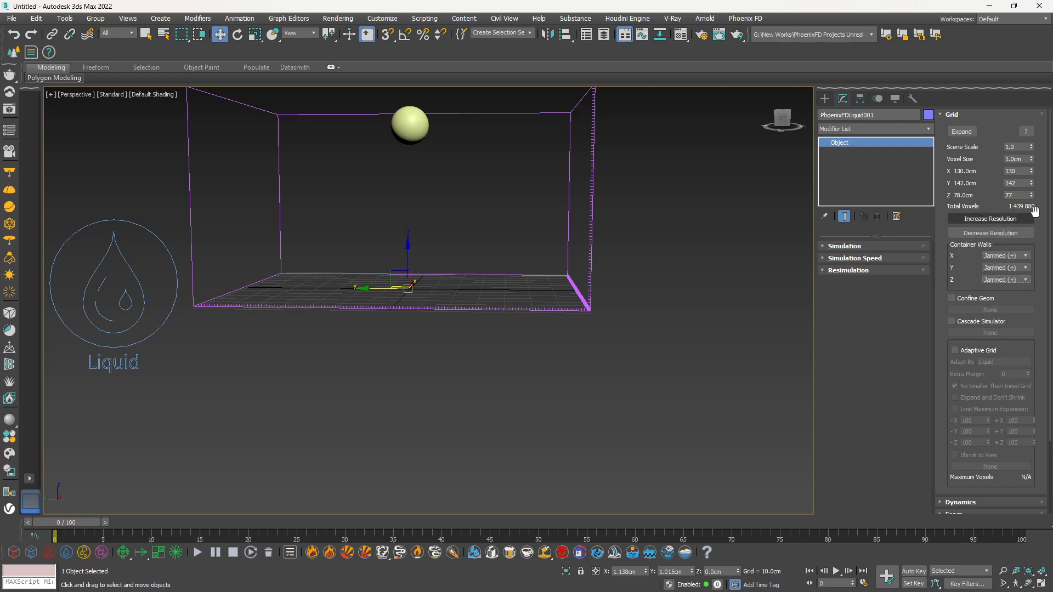
left_click(1024, 218)
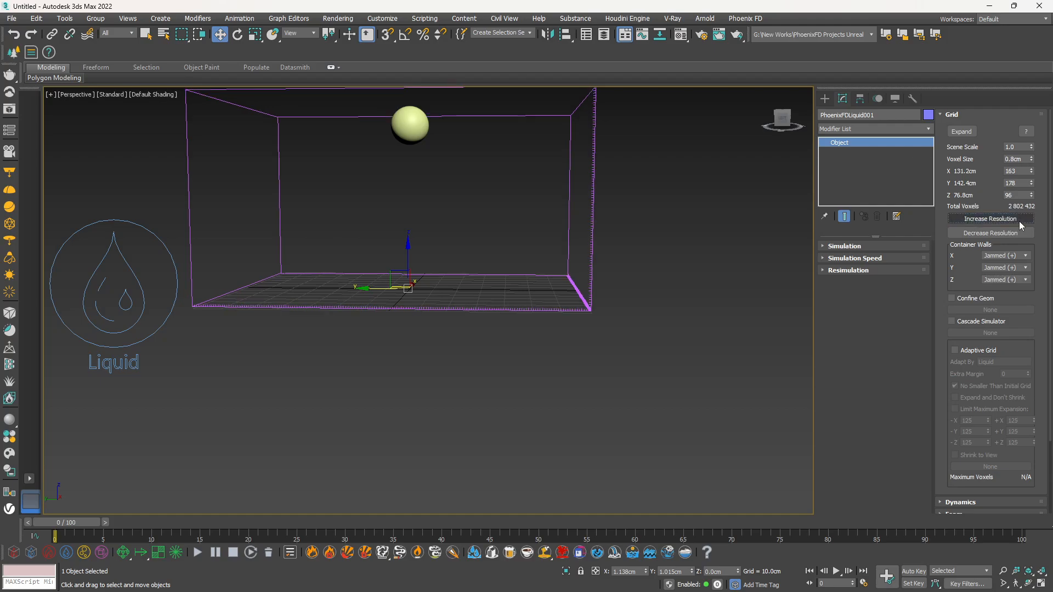
left_click(991, 233)
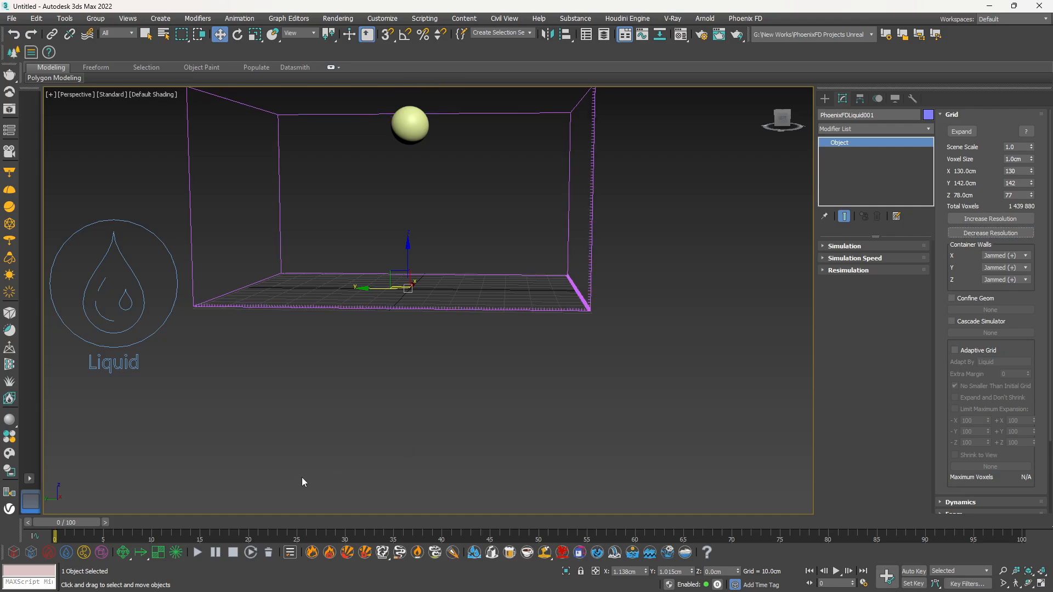
Step: Run a test liquid simulation to about frame 48, stop it and return the timeline to frame 0
left_click(201, 552)
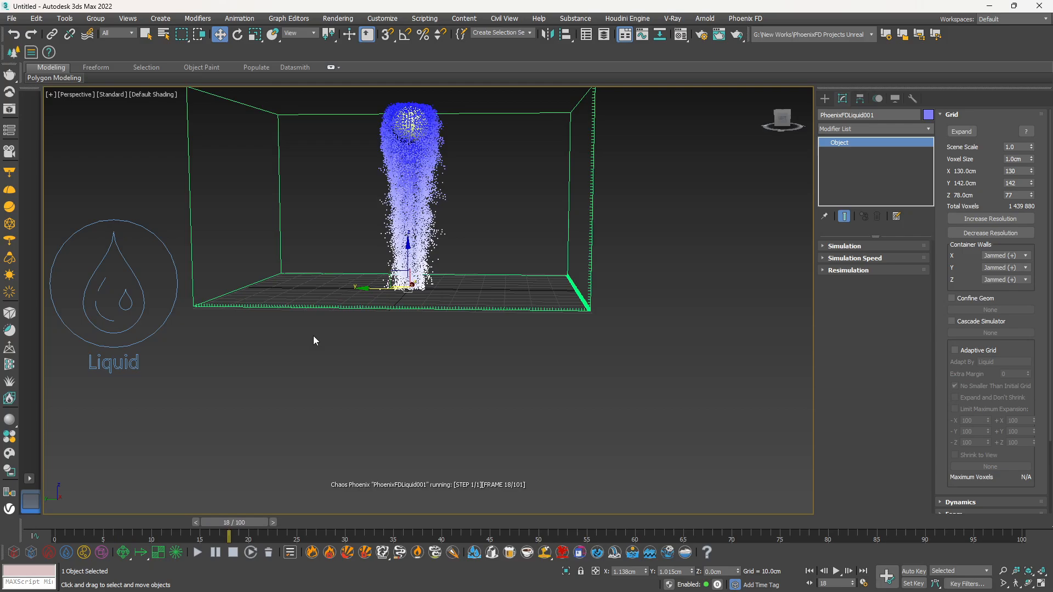
mouse_move(314, 337)
middle_mouse_down("alt")
mouse_move(321, 341)
mouse_move(311, 341)
middle_mouse_up("alt")
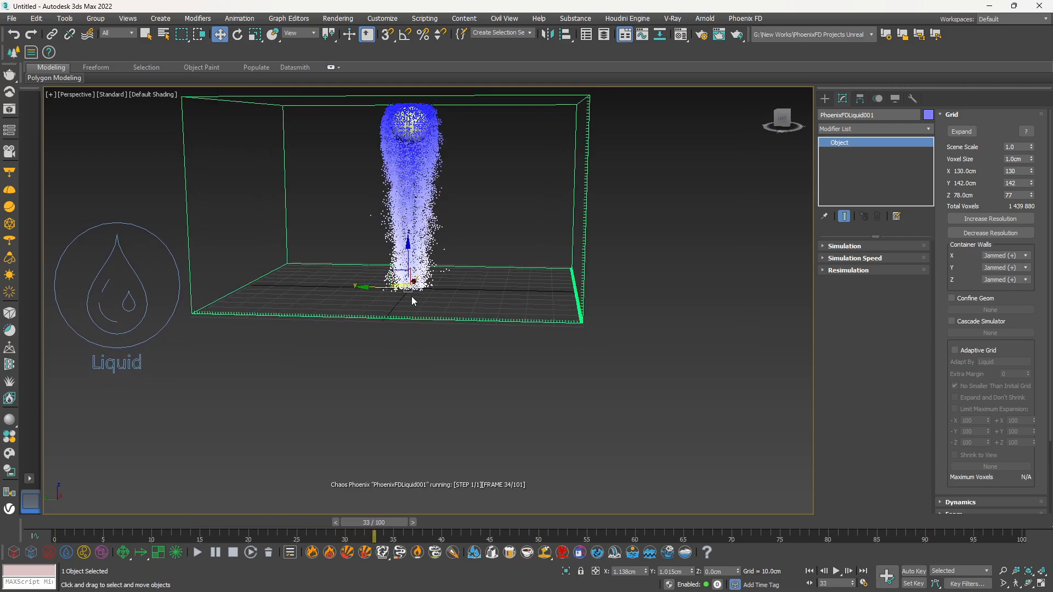
left_click(220, 552)
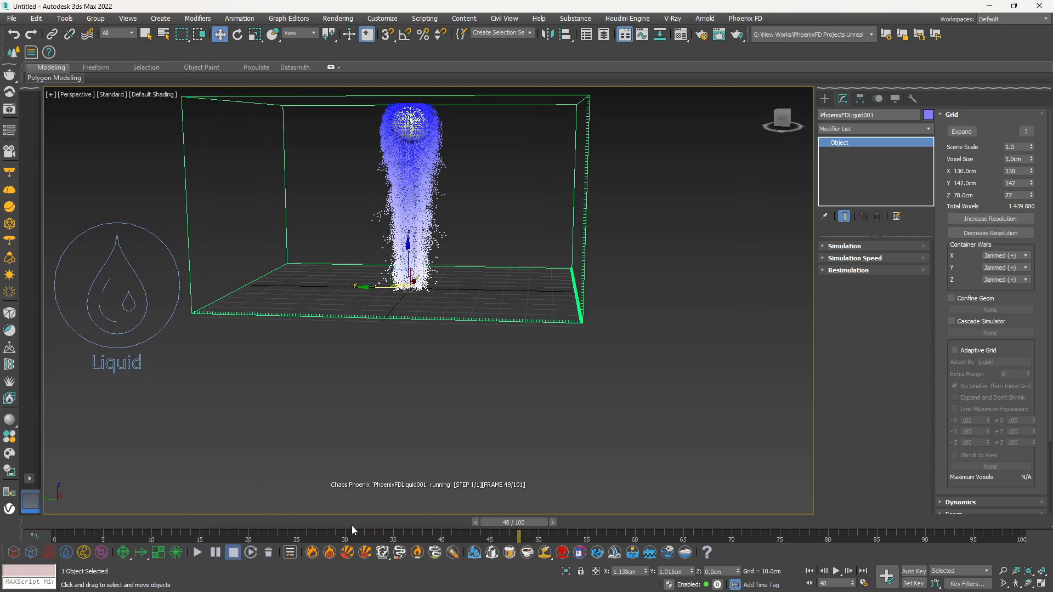
left_click_drag(504, 521, 60, 522)
Step: Set the liquid container's X, Y and Z walls to Jammed Both
left_click(474, 349)
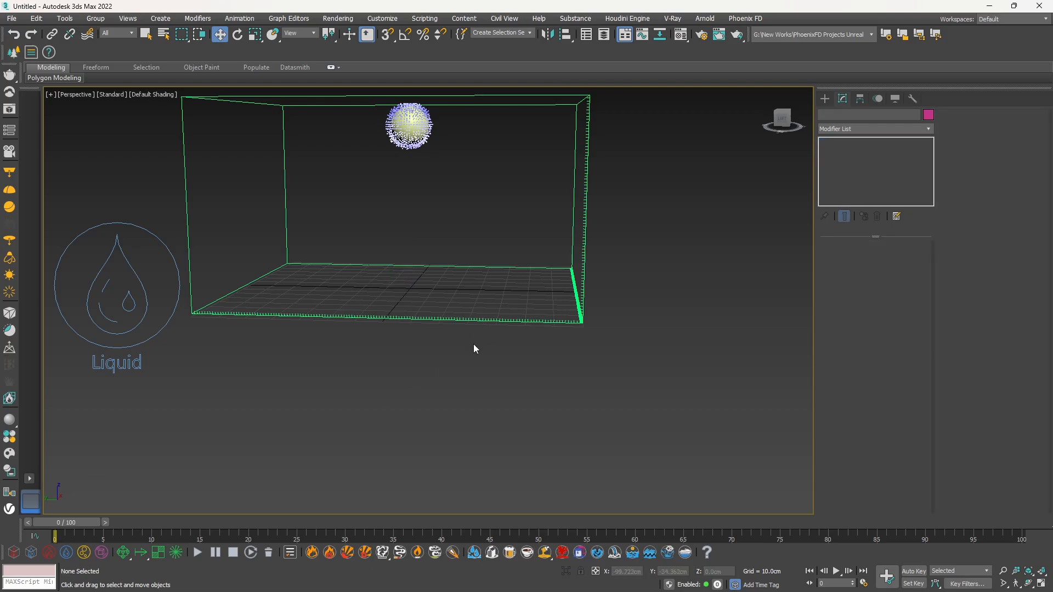
left_click_drag(505, 363, 505, 364)
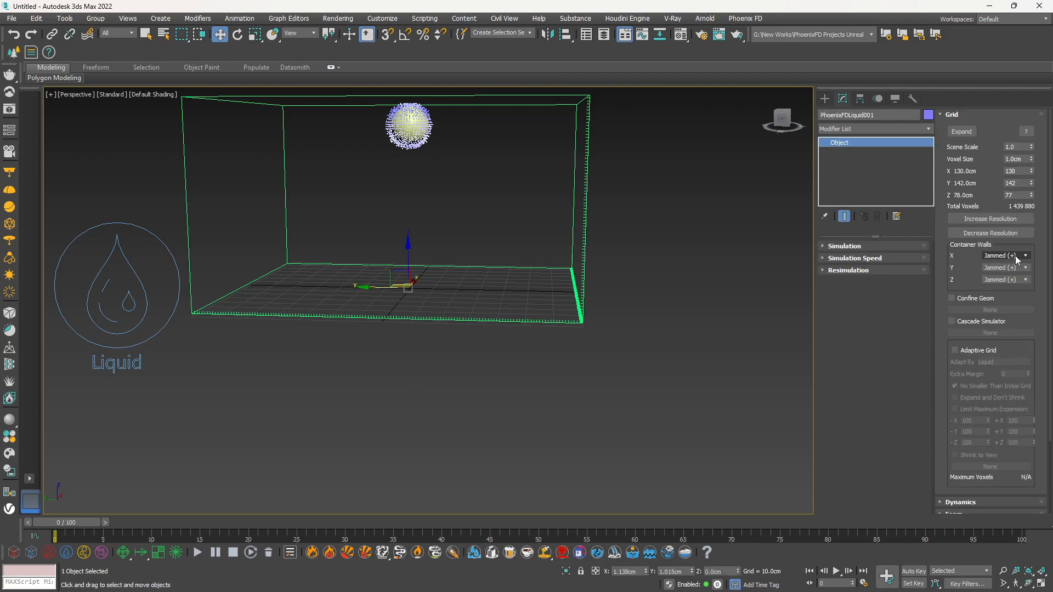
left_click(1004, 256)
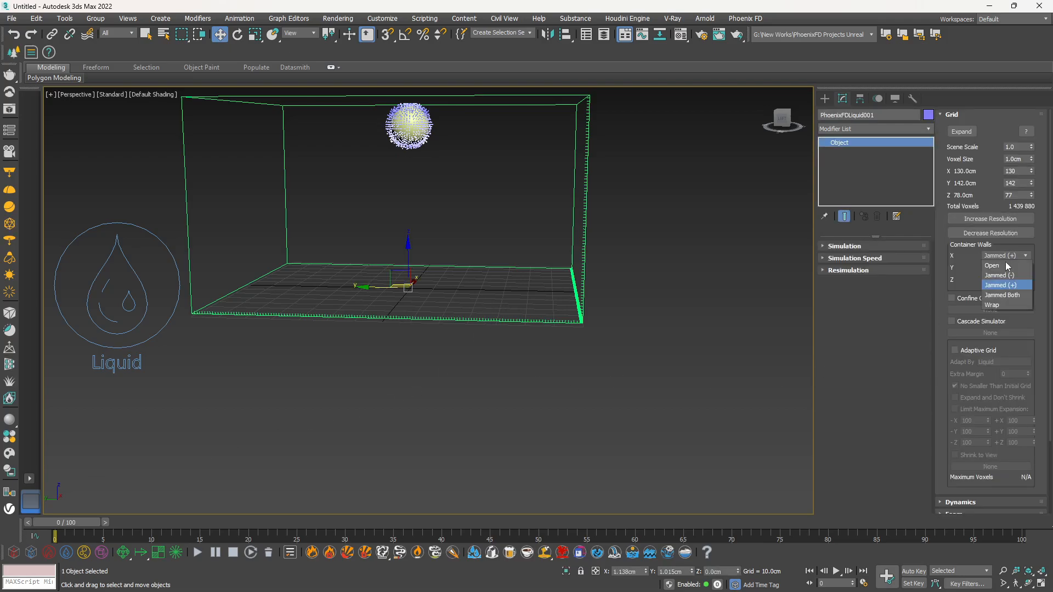
left_click(1003, 295)
left_click(1003, 268)
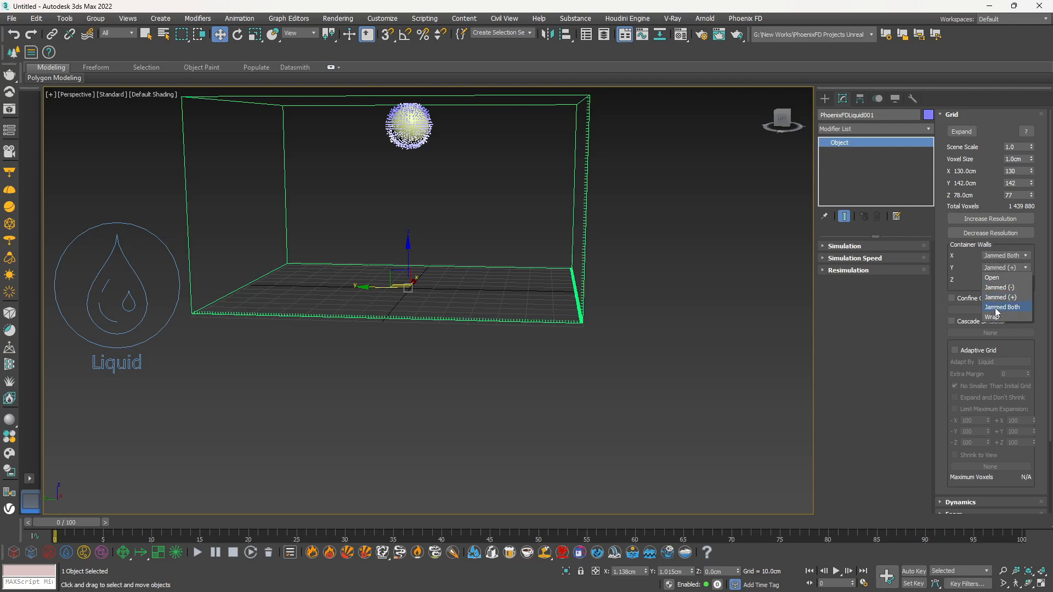
left_click(994, 307)
left_click(1003, 280)
left_click(998, 320)
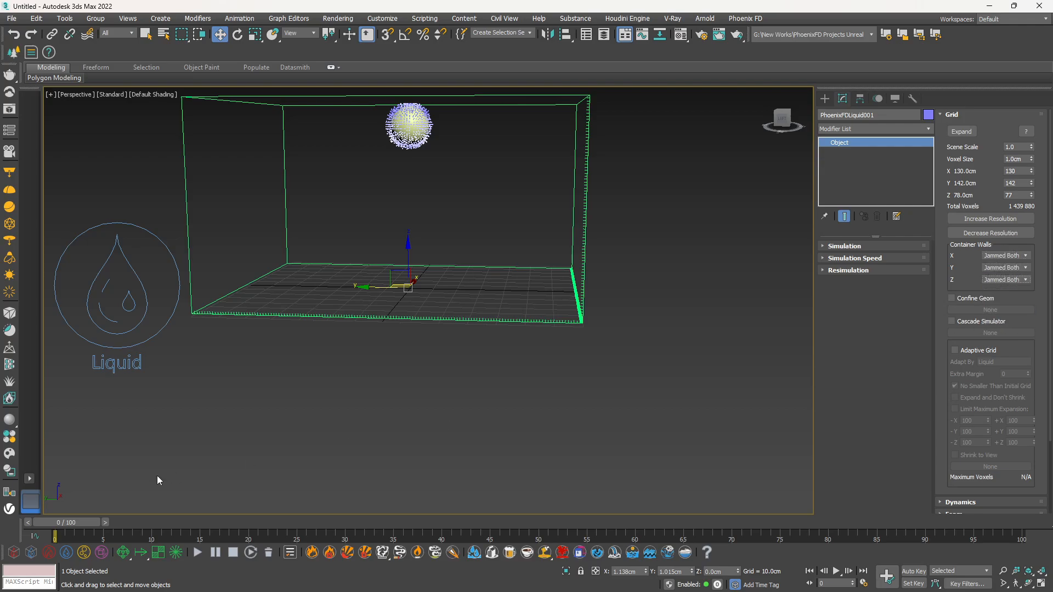
Step: Run a test liquid simulation with the current wall settings and stop it at about frame 32
left_click(195, 552)
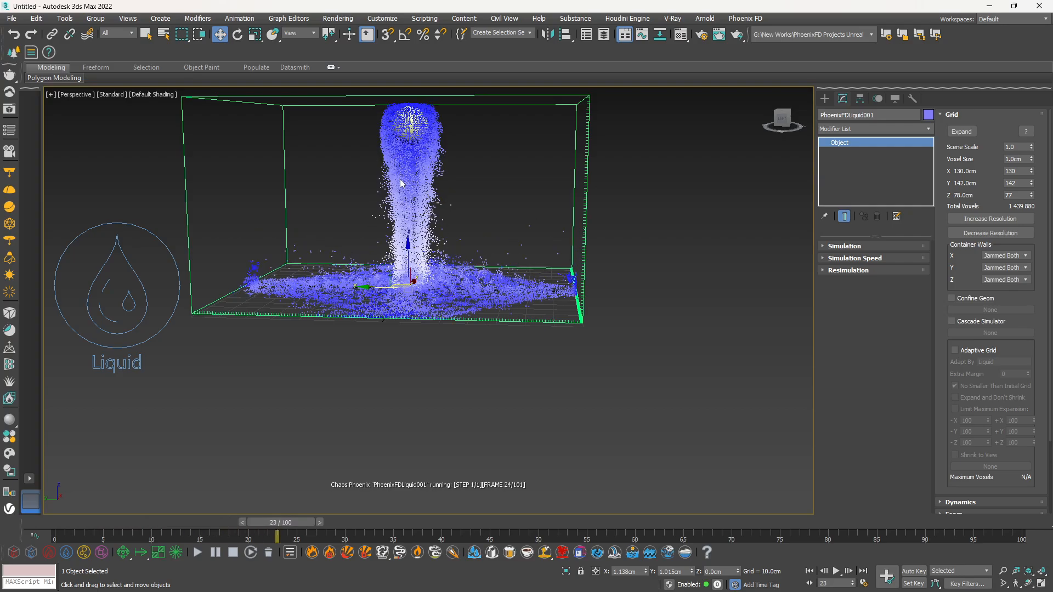
left_click(231, 553)
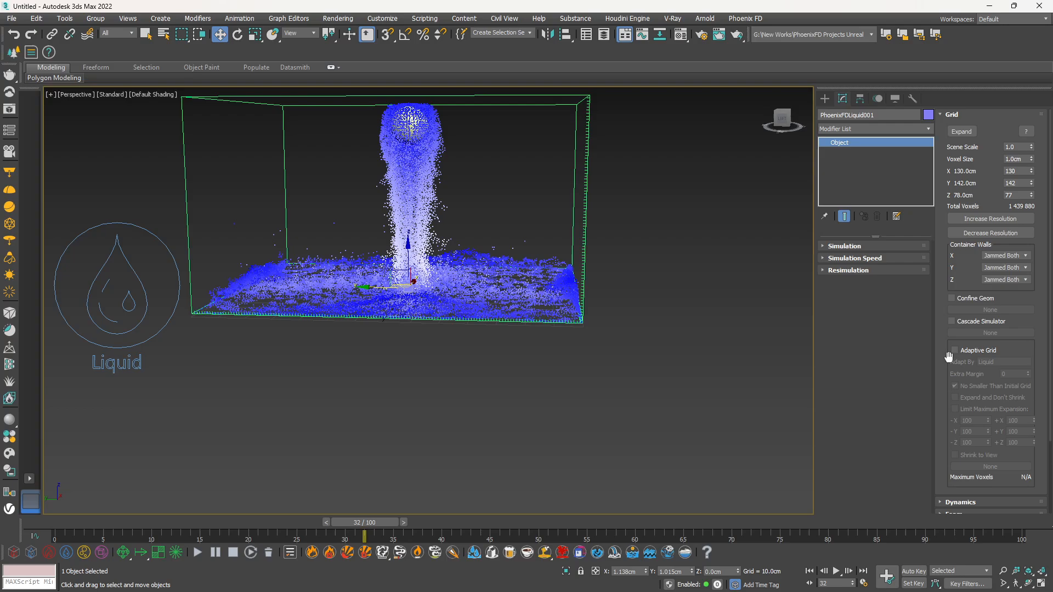
Step: Set the liquid container's Steps Per Frame to 3, rerun the simulation, stop it and return the timeline to frame 0
left_click(954, 502)
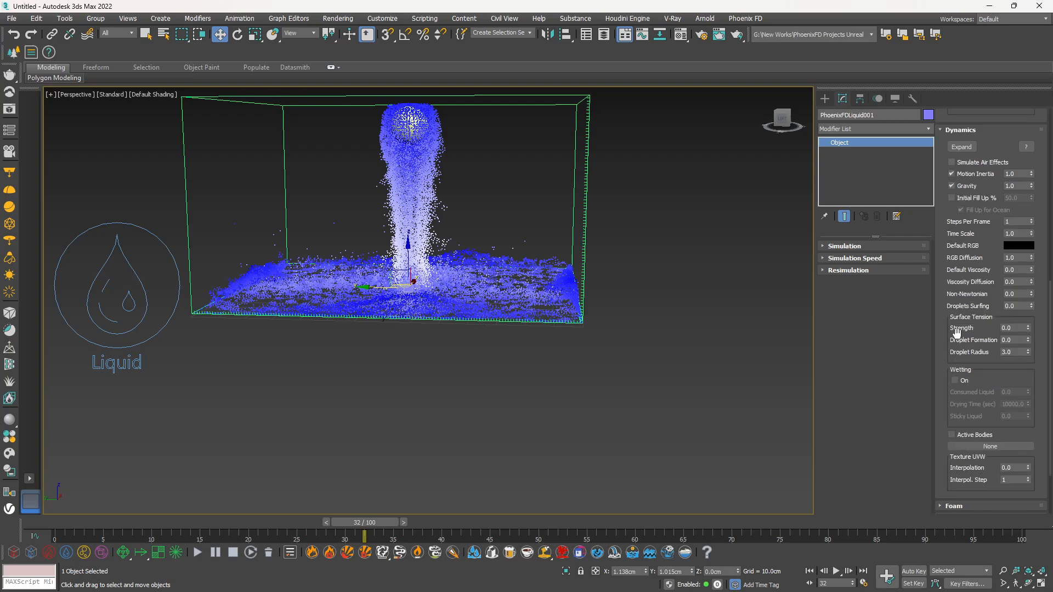
double_click(1016, 221)
left_click(198, 552)
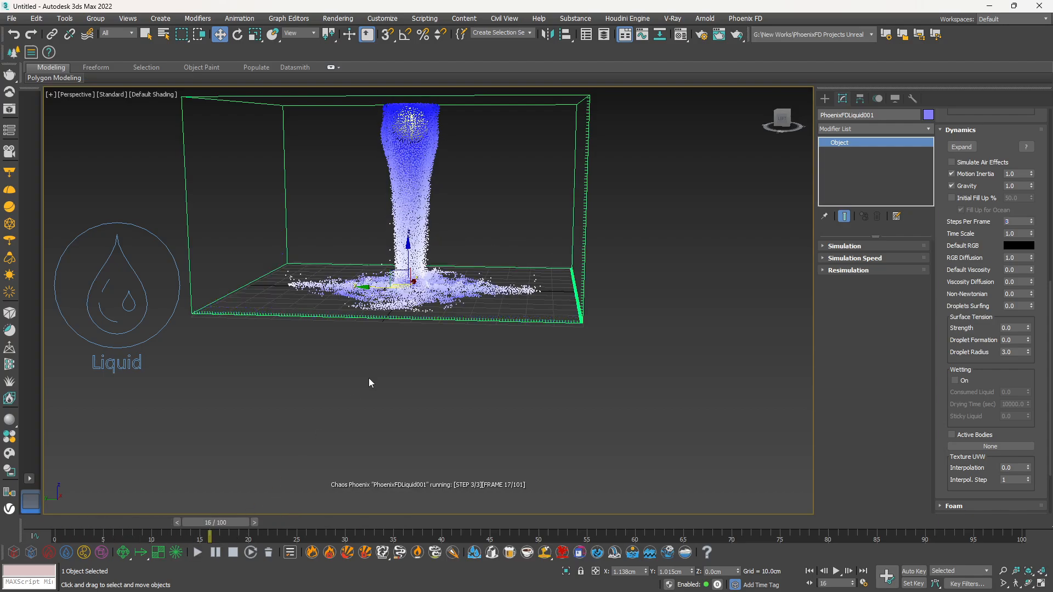
left_click(233, 553)
left_click_drag(380, 522, 77, 521)
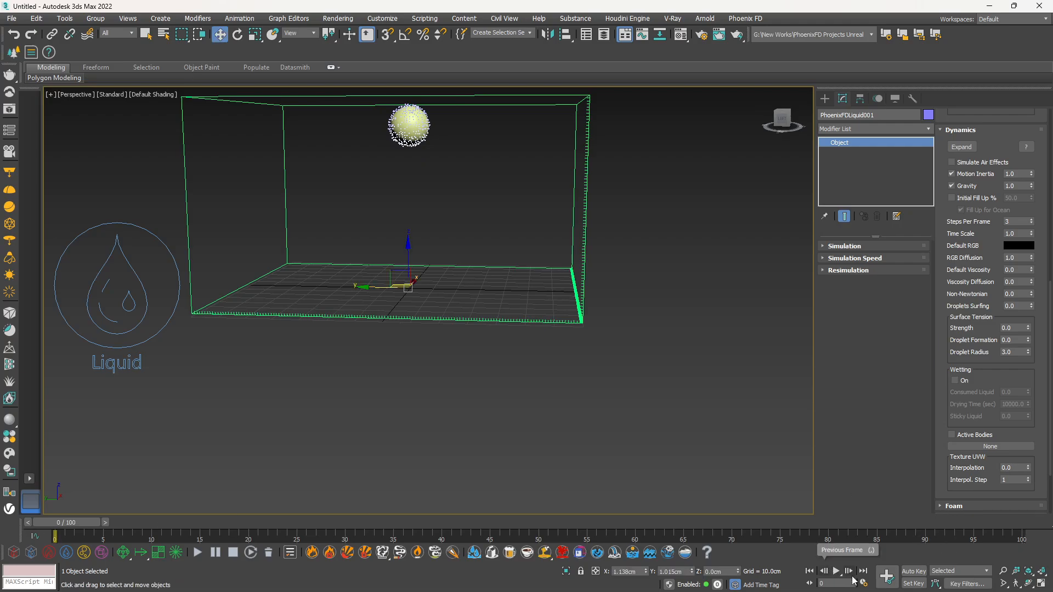
Step: Configure the scene time with the Film frame rate and an animation end time of 150
left_click(864, 584)
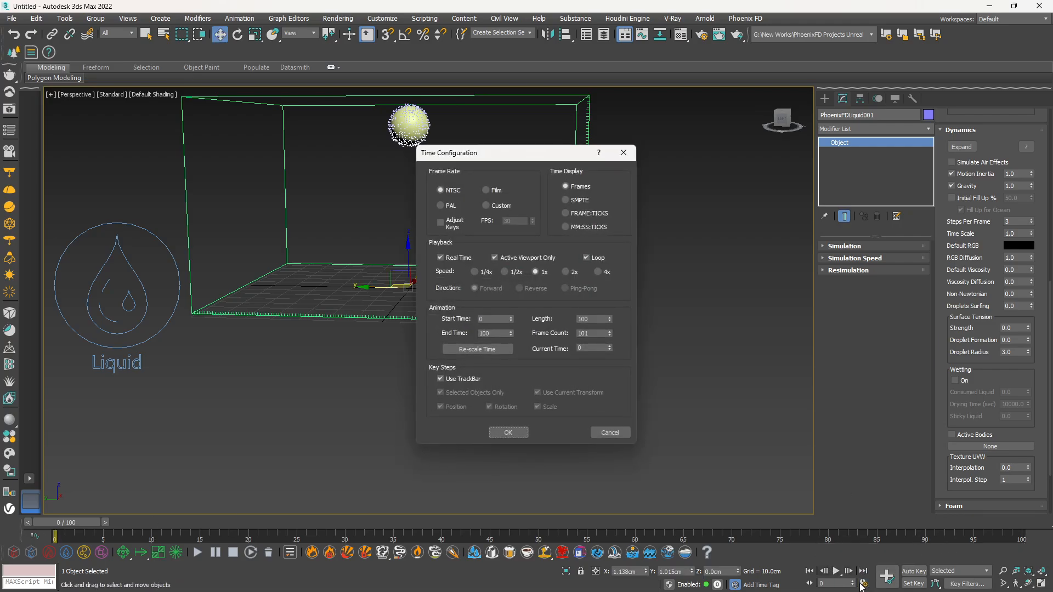
left_click(486, 190)
left_click_drag(498, 332, 437, 334)
key("Return")
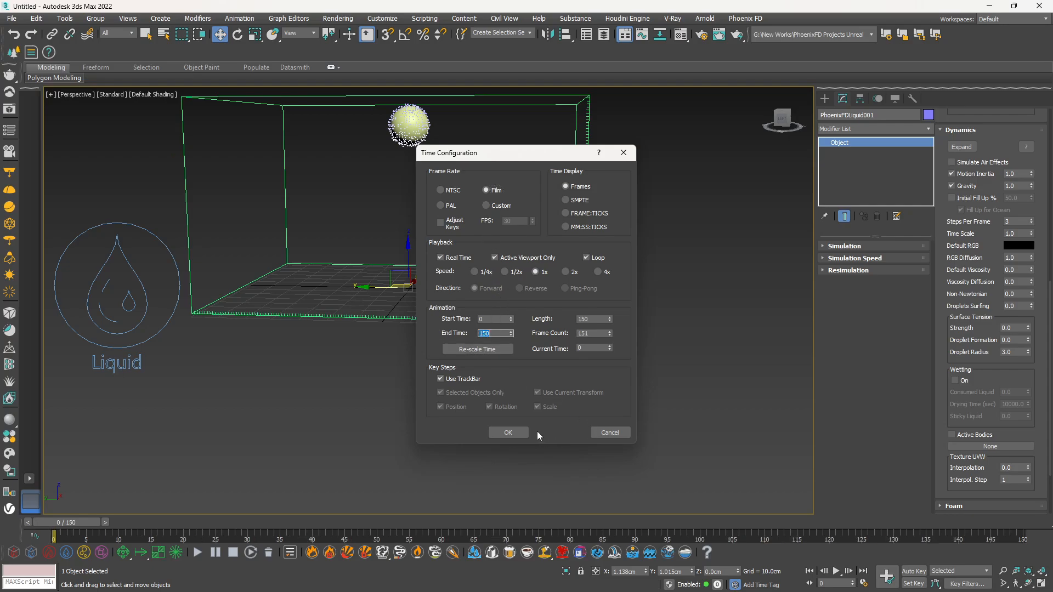
left_click(523, 432)
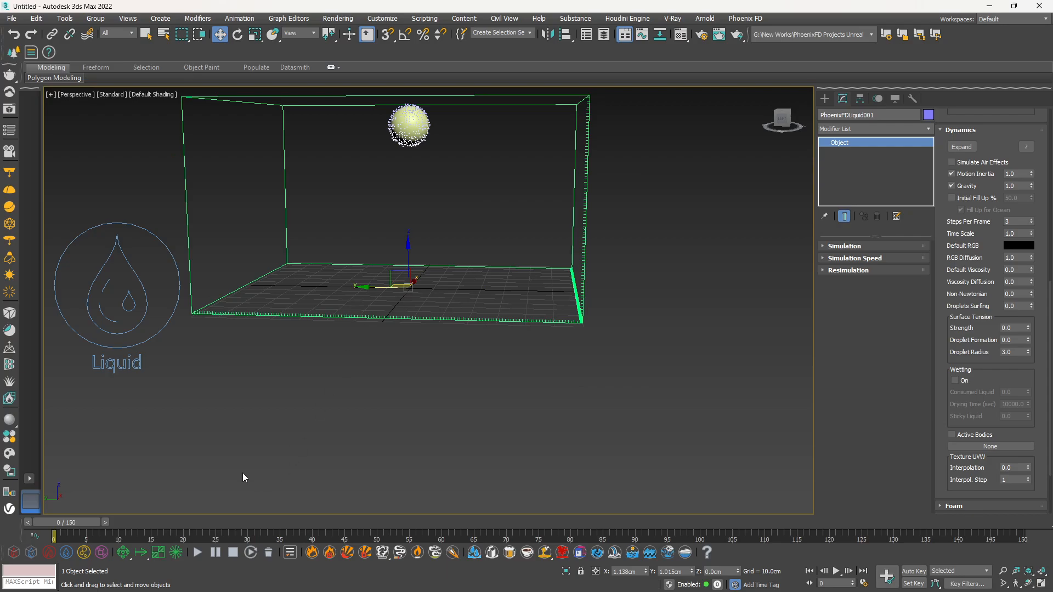
Step: Simulate the liquid over the extended time range and return the timeline to frame 0
left_click(199, 552)
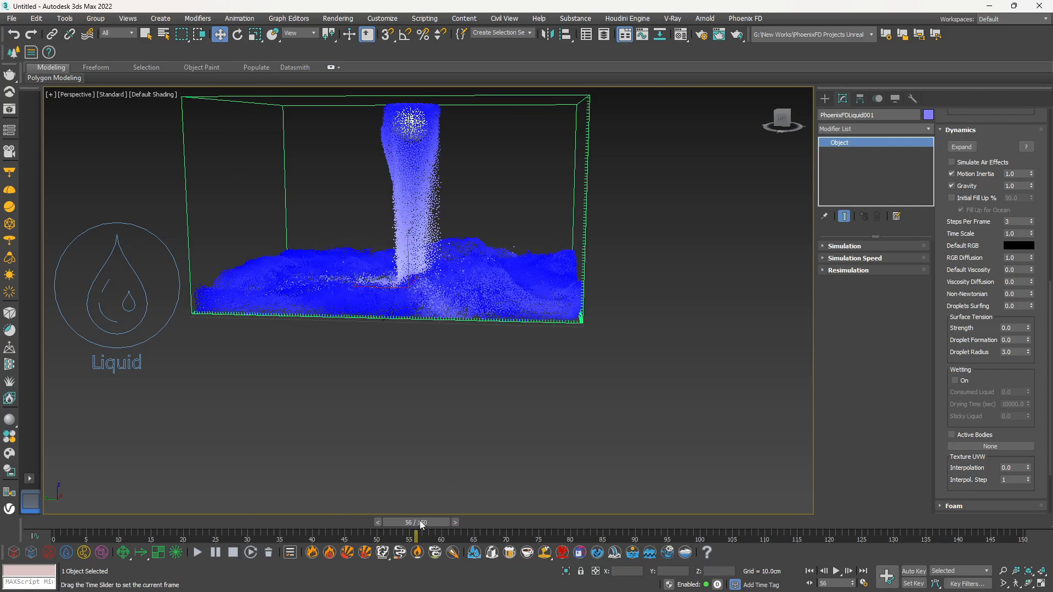
left_click_drag(419, 521, 54, 516)
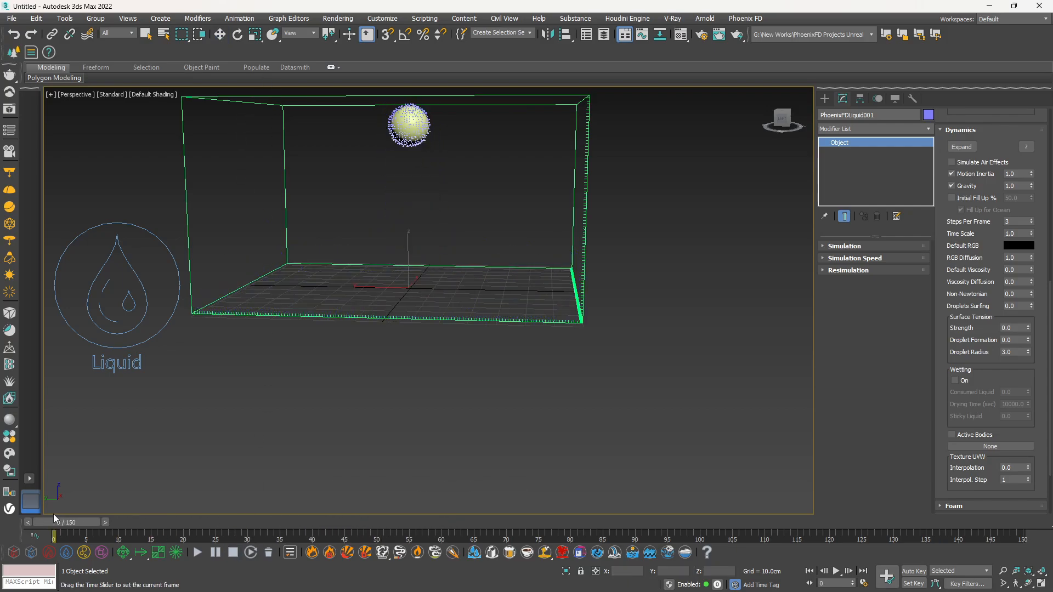
Step: Animate the liquid source's Outgoing Velocity with Auto Key, using 0 at frame 50 and 50 cm at frame 49, and switch off Auto Key
left_click(144, 295)
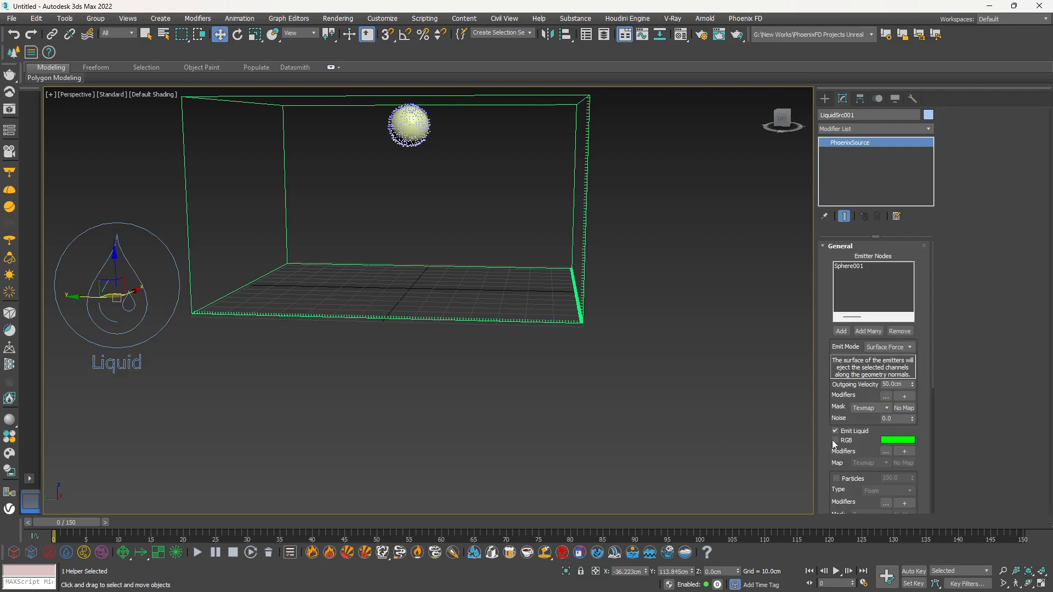
left_click(913, 571)
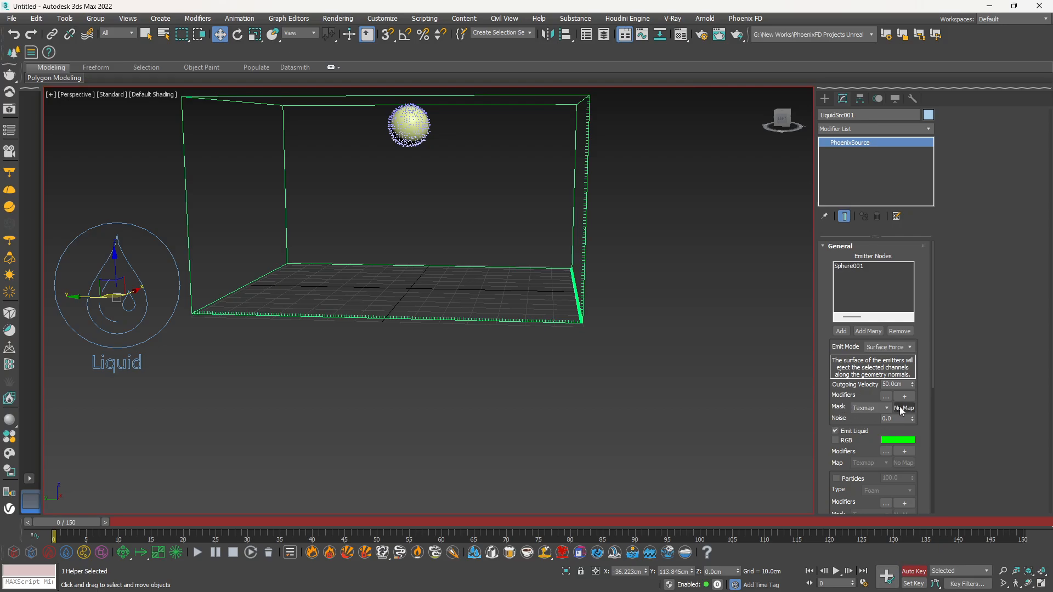
left_click(380, 521)
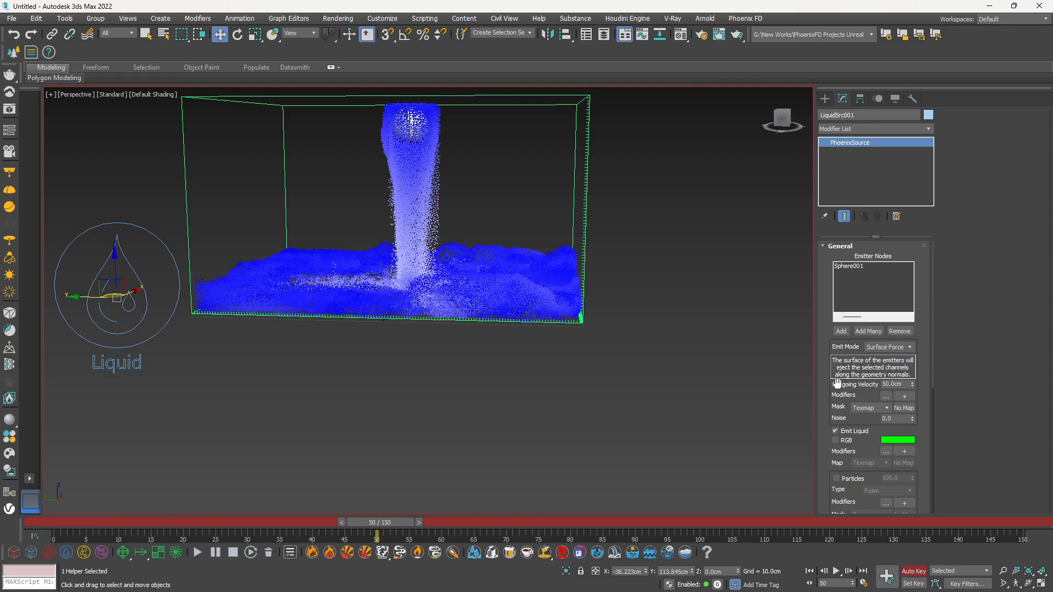
left_click_drag(904, 386, 854, 386)
type("0")
key("Return")
left_click(341, 523)
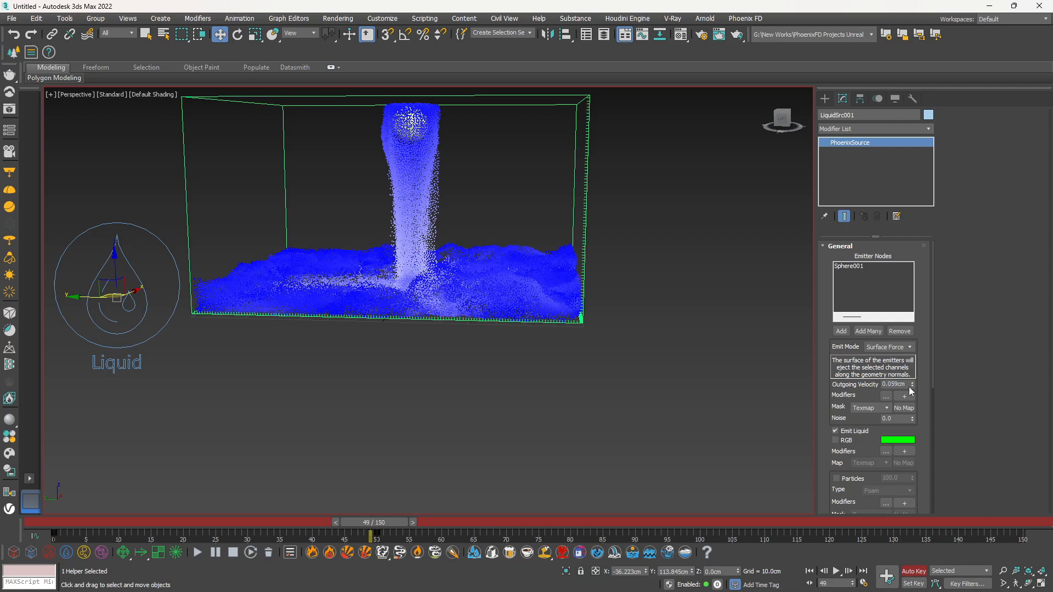
left_click_drag(909, 386, 881, 385)
type("5")
left_click(911, 570)
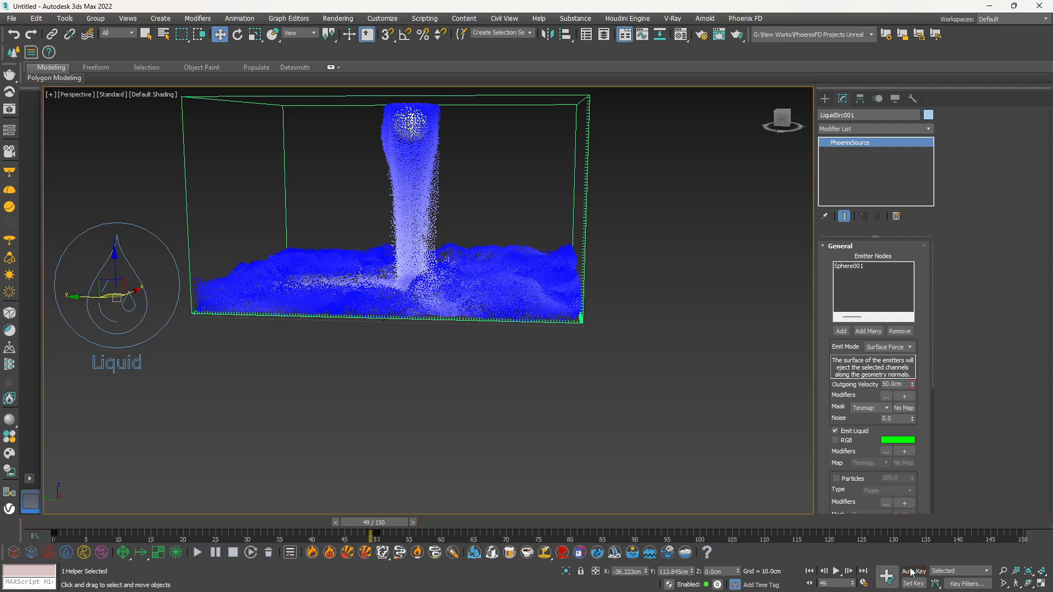
Step: Rerun the liquid simulation from frame 0 past frame 76 and scrub back to frame 42 to check the flow
left_click_drag(398, 522, 320, 521)
left_click_drag(379, 522, 14, 527)
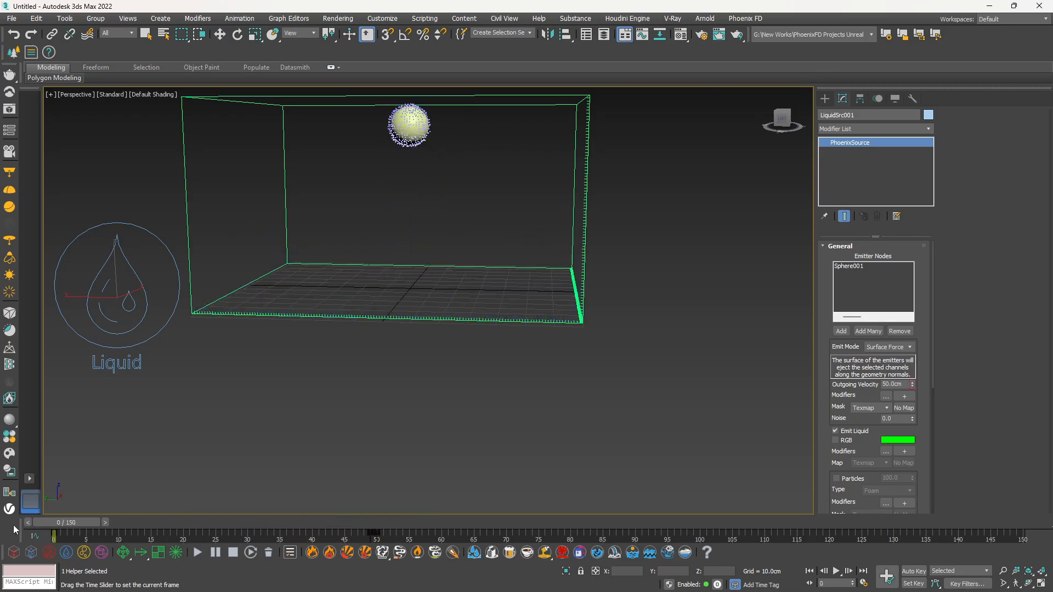
left_click(219, 34)
left_click(199, 552)
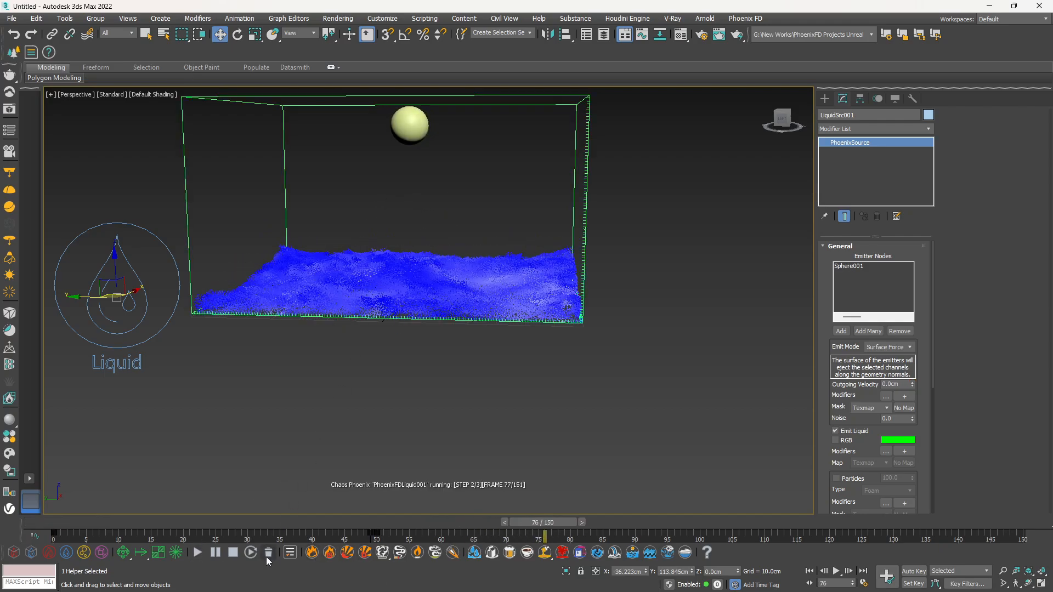
left_click_drag(560, 528, 326, 523)
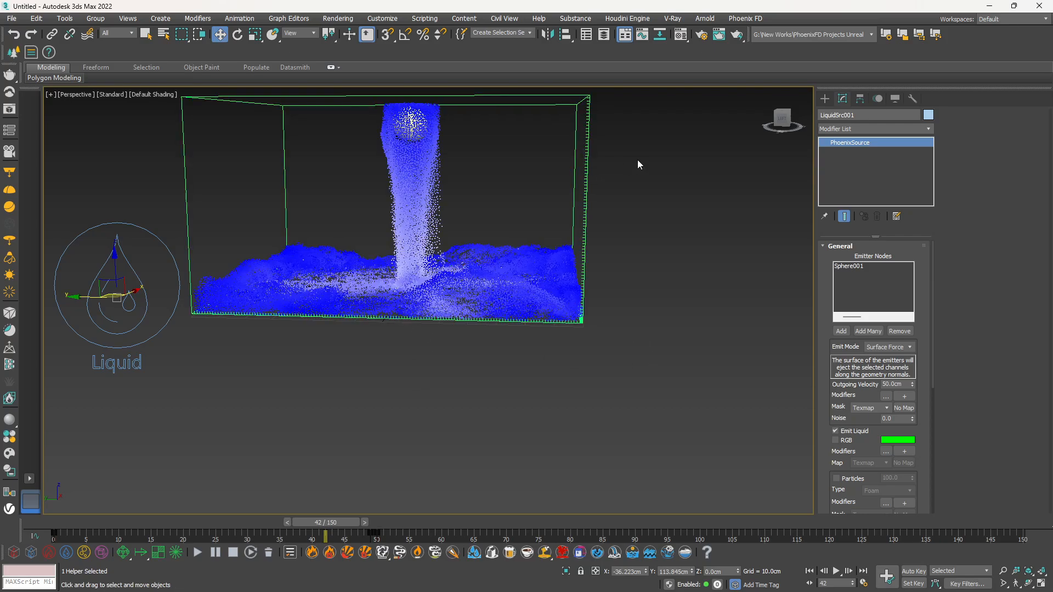
Step: Select the liquid container and examine its simulation statistics and cache file content
left_click_drag(563, 188, 562, 189)
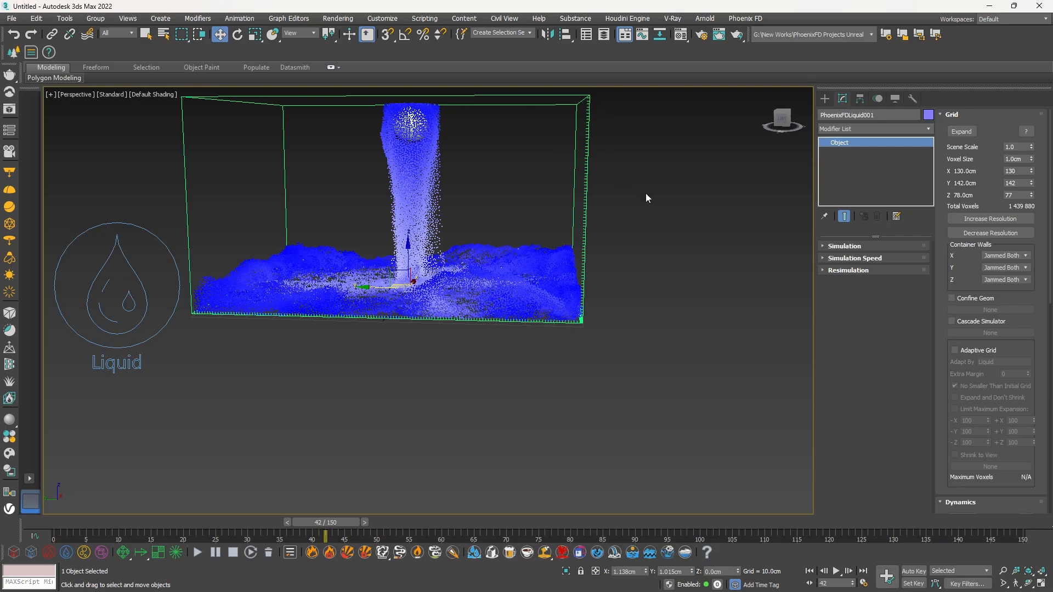
left_click(840, 247)
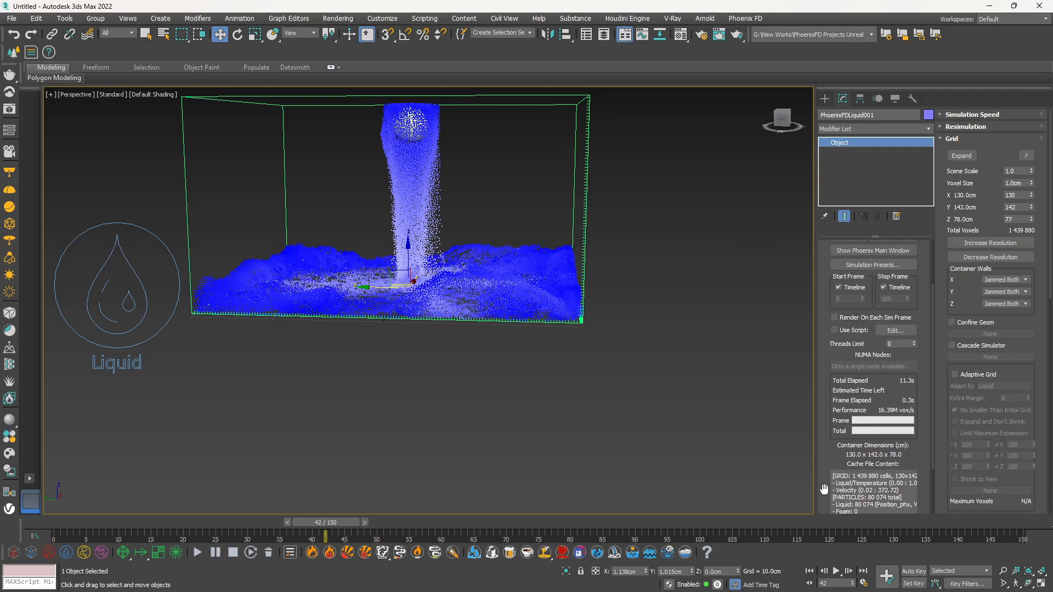
scroll(836, 369, "down", 3)
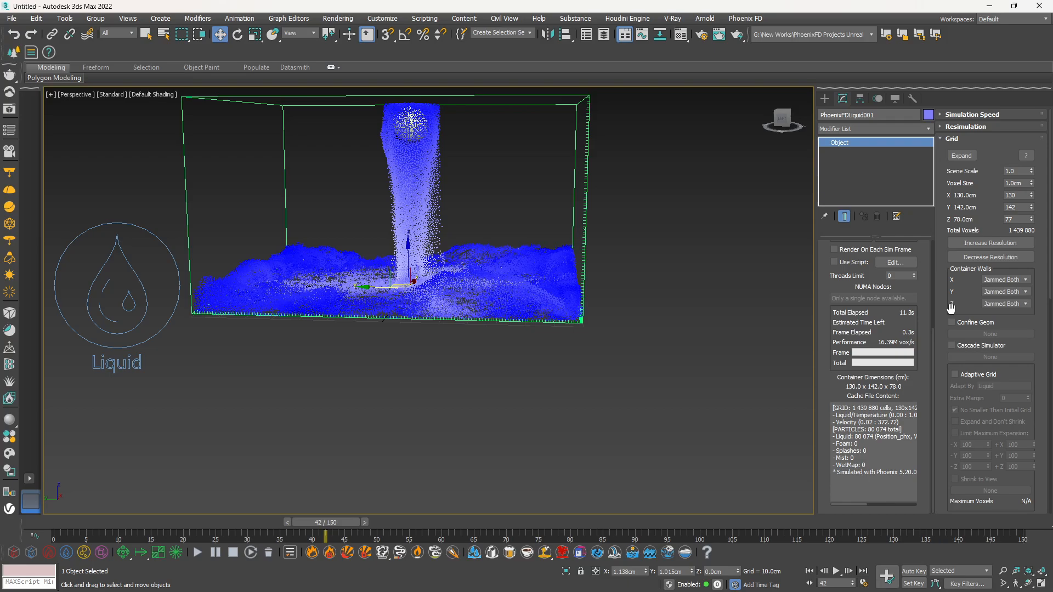
Step: Enable Foam on the liquid container and accept the creation of a Particle Shader for it
scroll(950, 308, "down", 8)
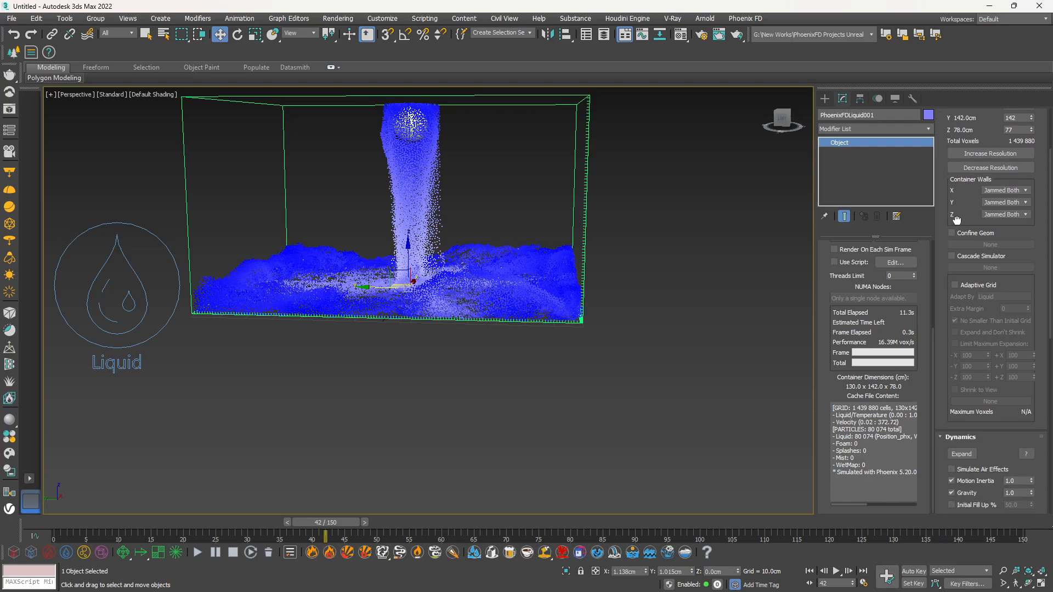
scroll(954, 402, "down", 6)
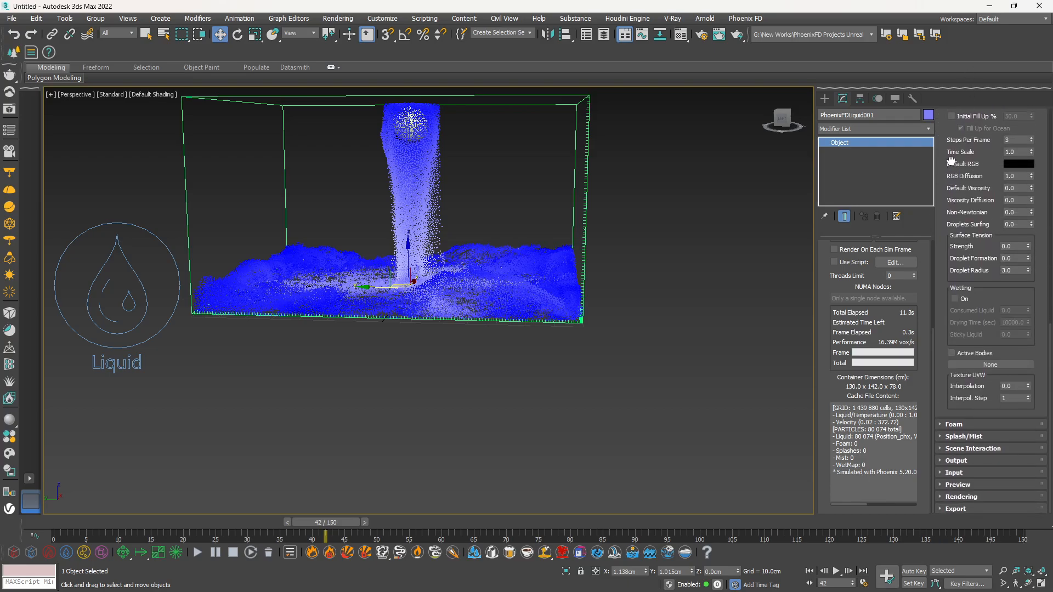
left_click(939, 424)
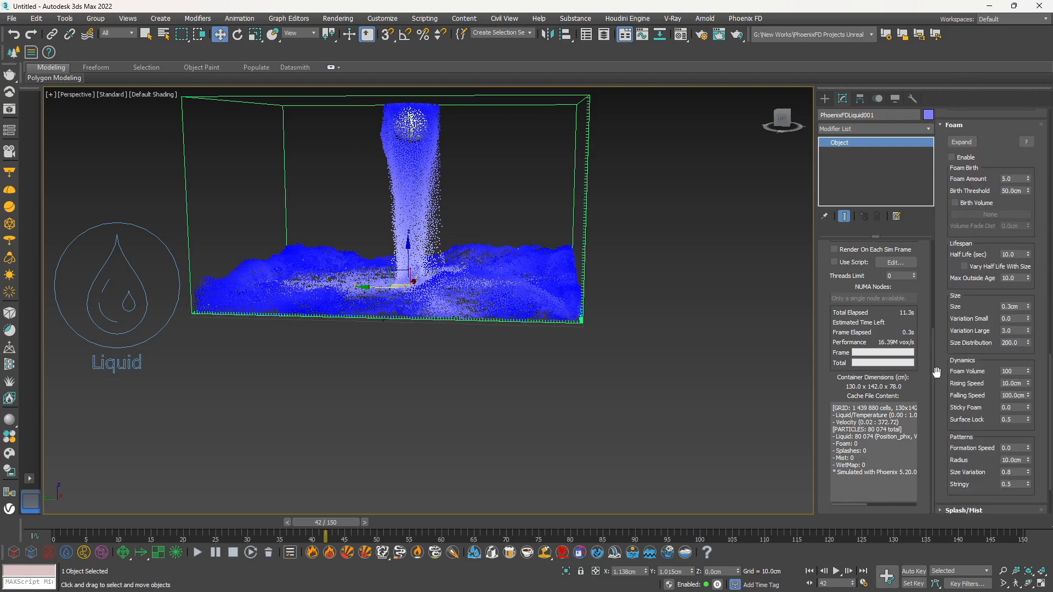
left_click_drag(943, 350, 949, 186)
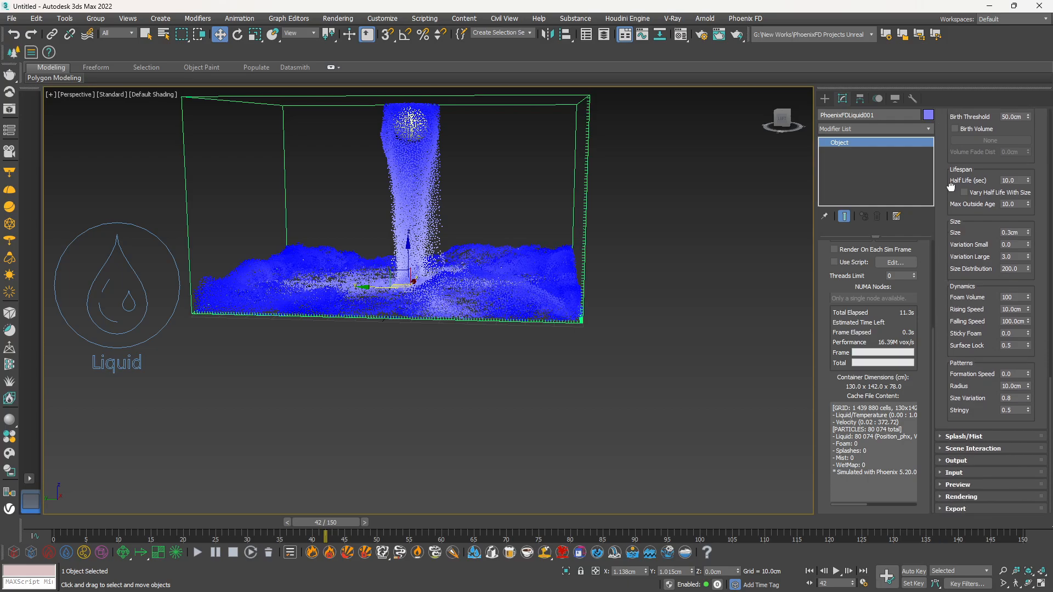
left_click_drag(948, 228, 945, 412)
left_click_drag(939, 137, 942, 239)
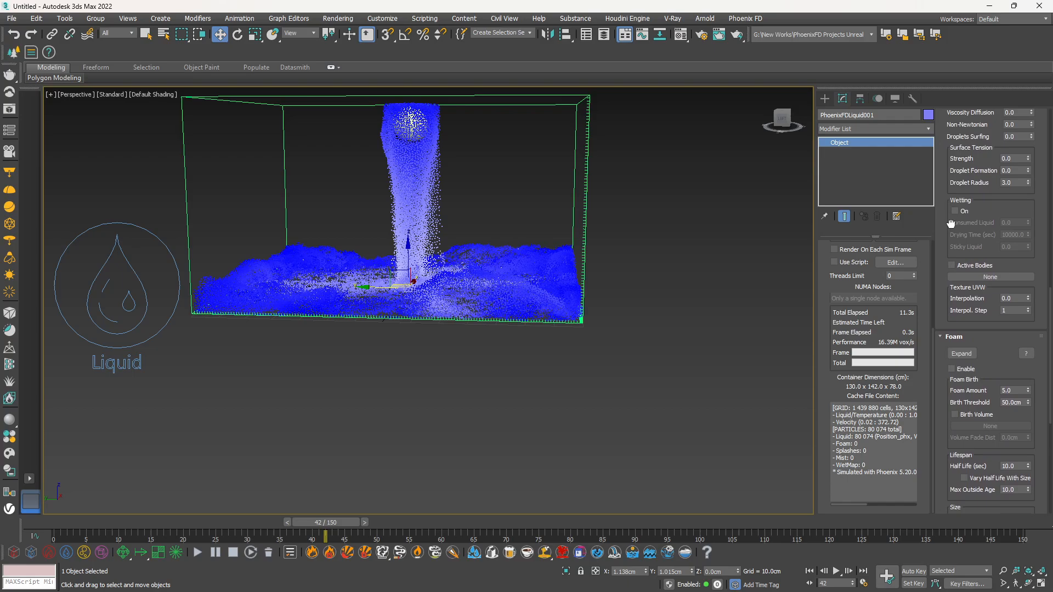
left_click(952, 369)
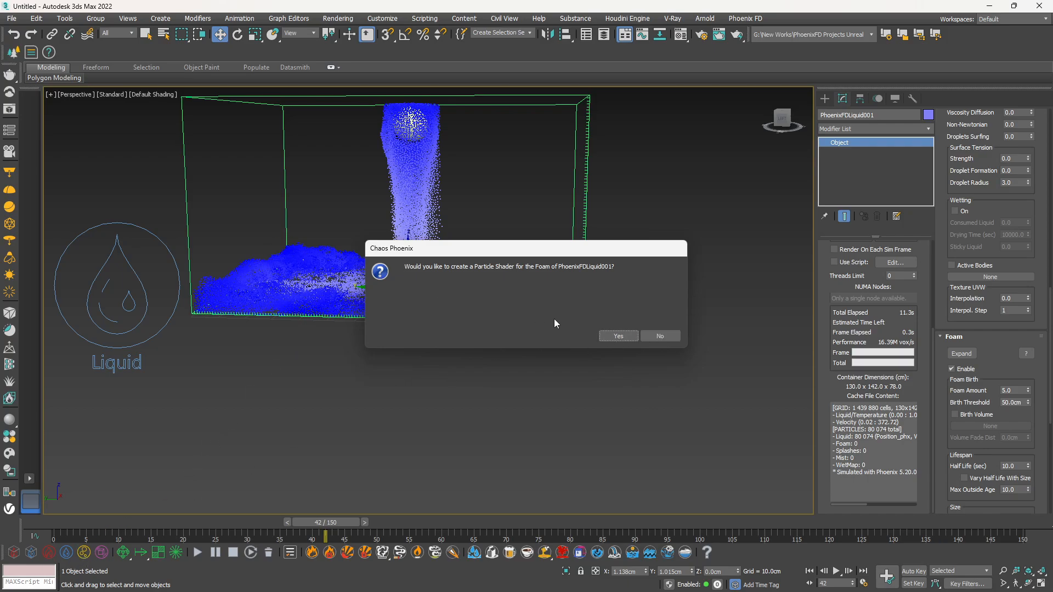
left_click(607, 336)
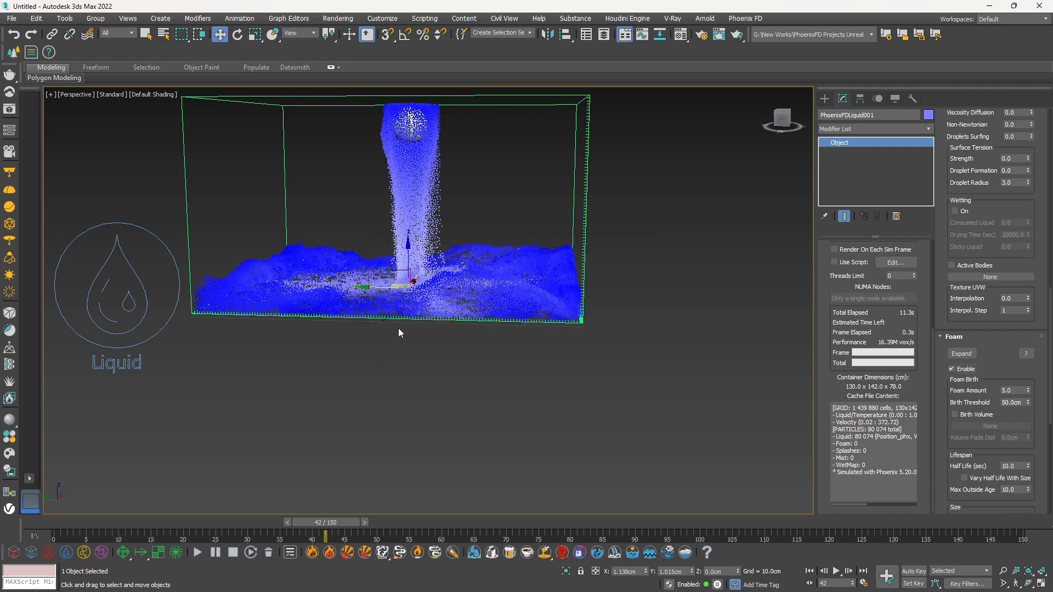
Step: Move the foam Particle Shader along the Y axis to the container's side opposite the liquid source
scroll(398, 328, "down", 5)
scroll(384, 335, "up", 2)
middle_click_drag(370, 343, 216, 285, "alt")
left_click(218, 263)
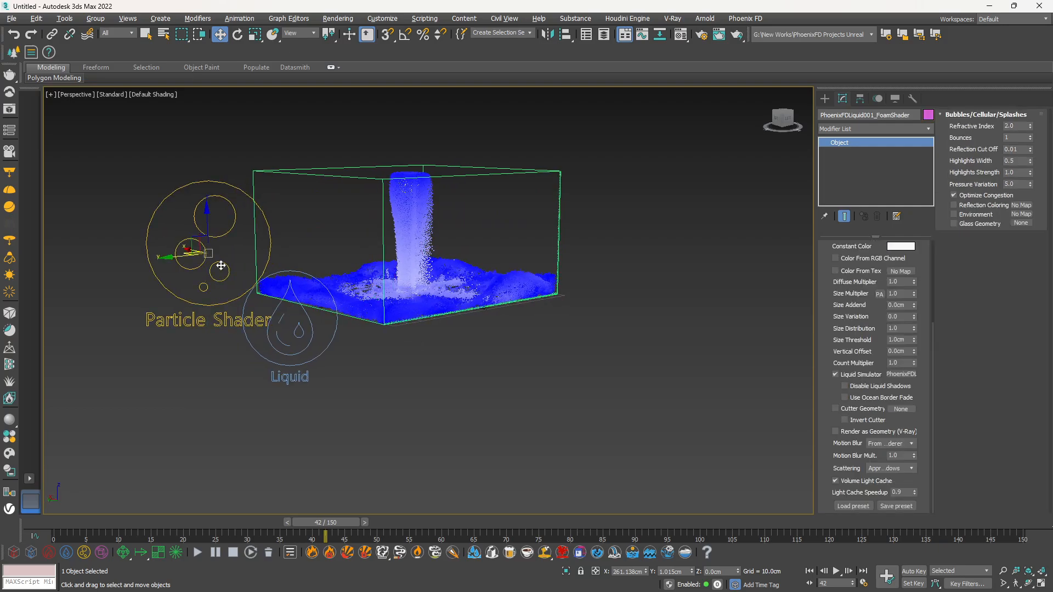
middle_click_drag(396, 392, 376, 389, "alt")
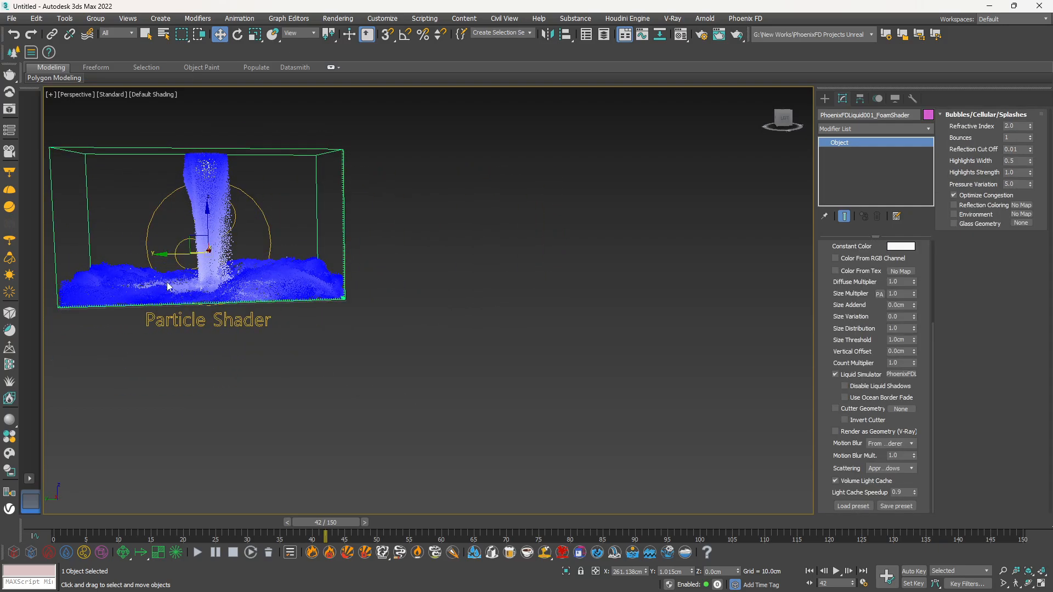
left_click_drag(173, 253, 369, 251)
middle_click_drag(252, 360, 295, 394)
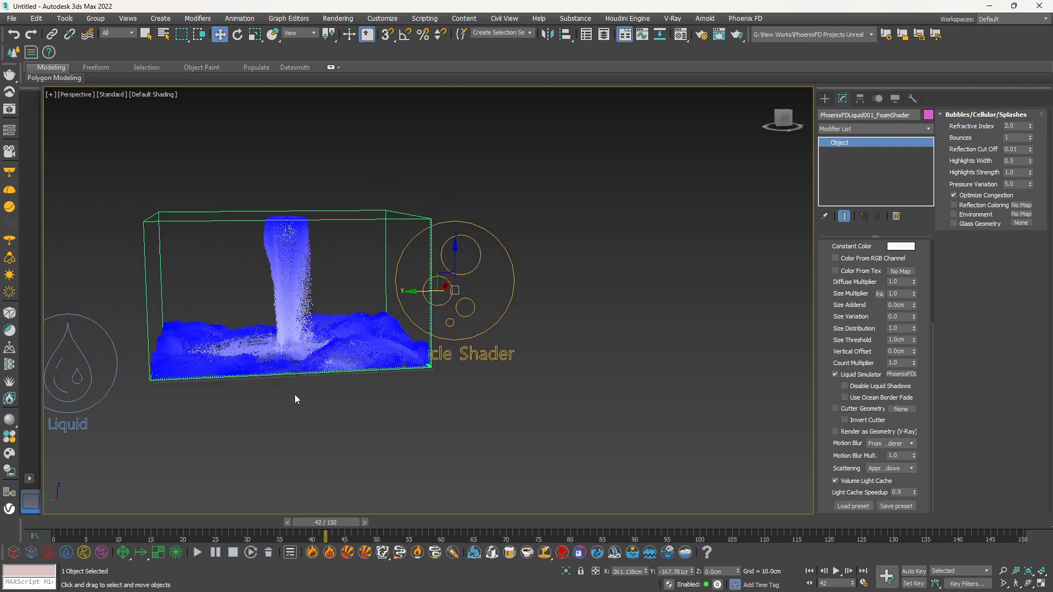
scroll(285, 340, "up", 3)
scroll(285, 340, "down", 3)
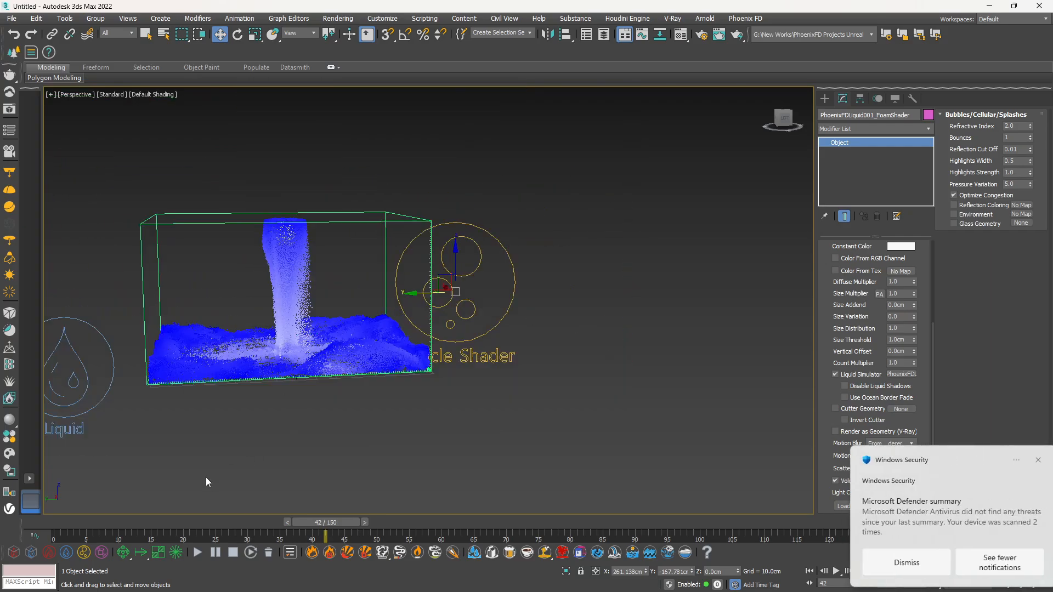
Step: Dismiss the security notification, simulate the liquid with foam to frame 89, and stop the run with the liquid container selected
left_click(1031, 460)
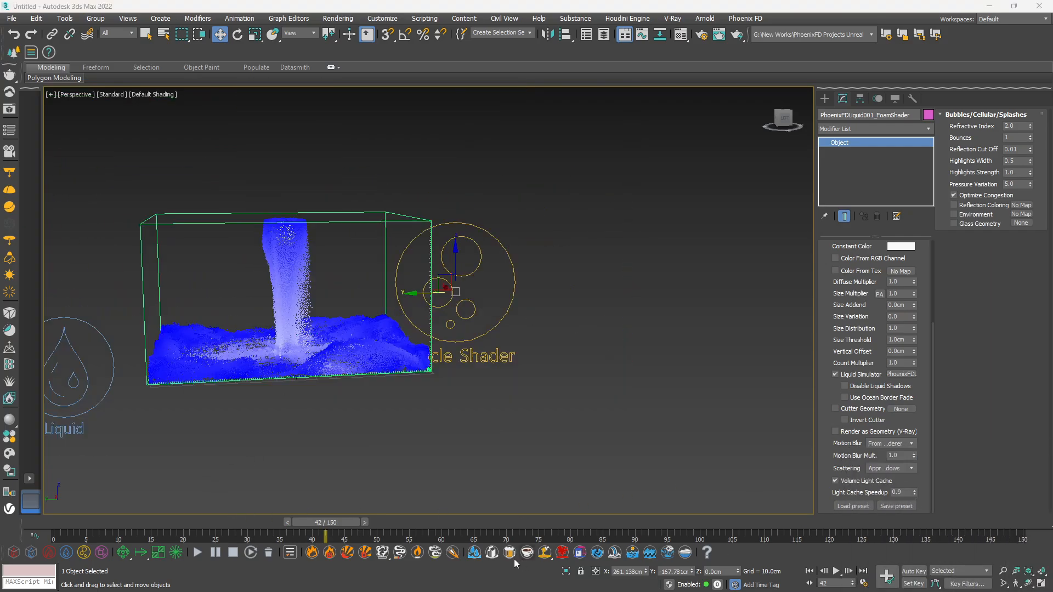
left_click(198, 552)
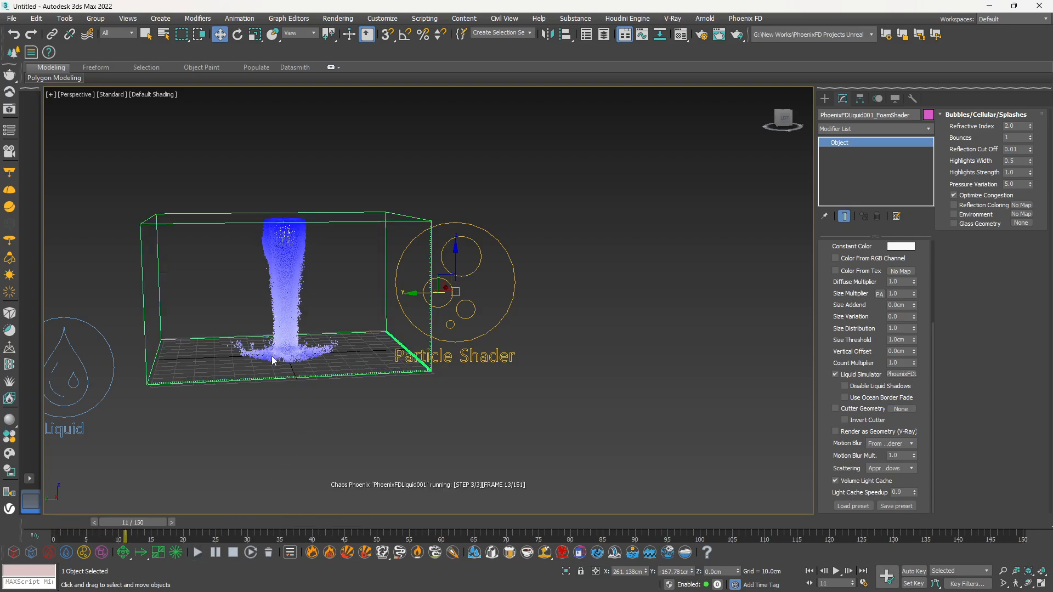
scroll(272, 357, "up", 3)
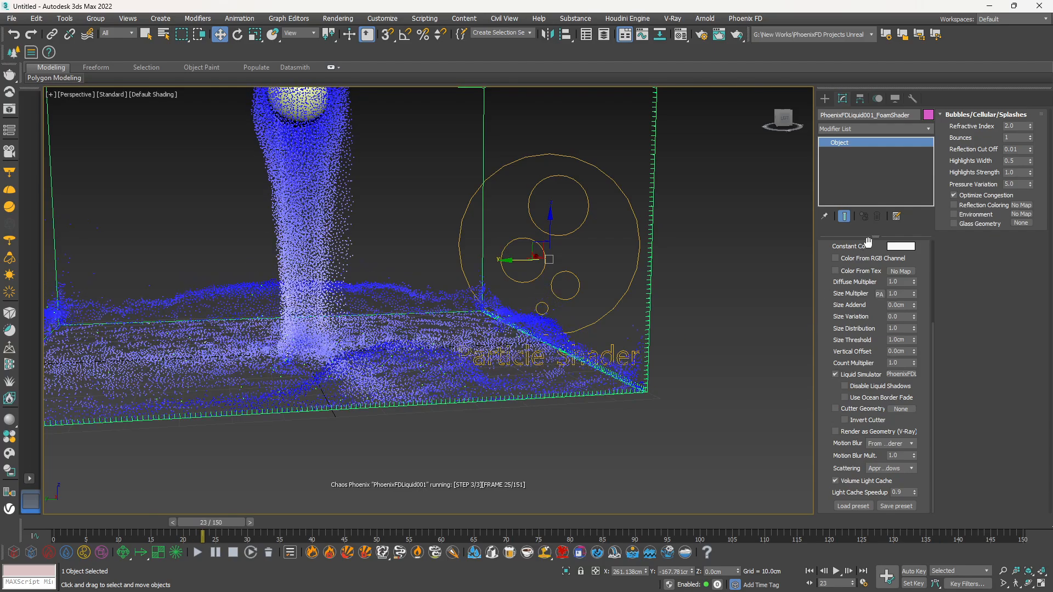
left_click_drag(683, 195, 646, 218)
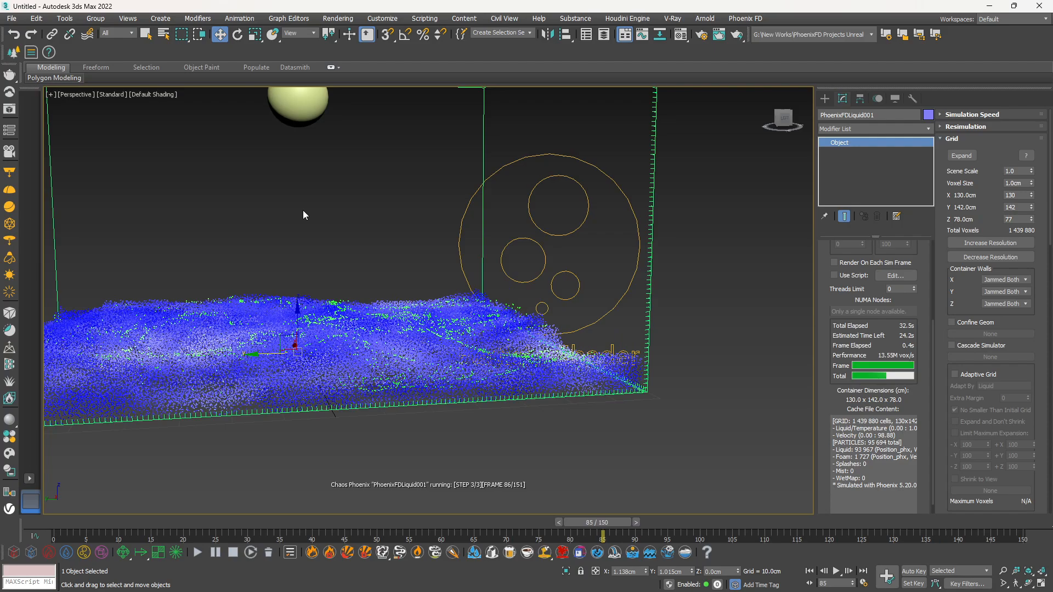
left_click(243, 551)
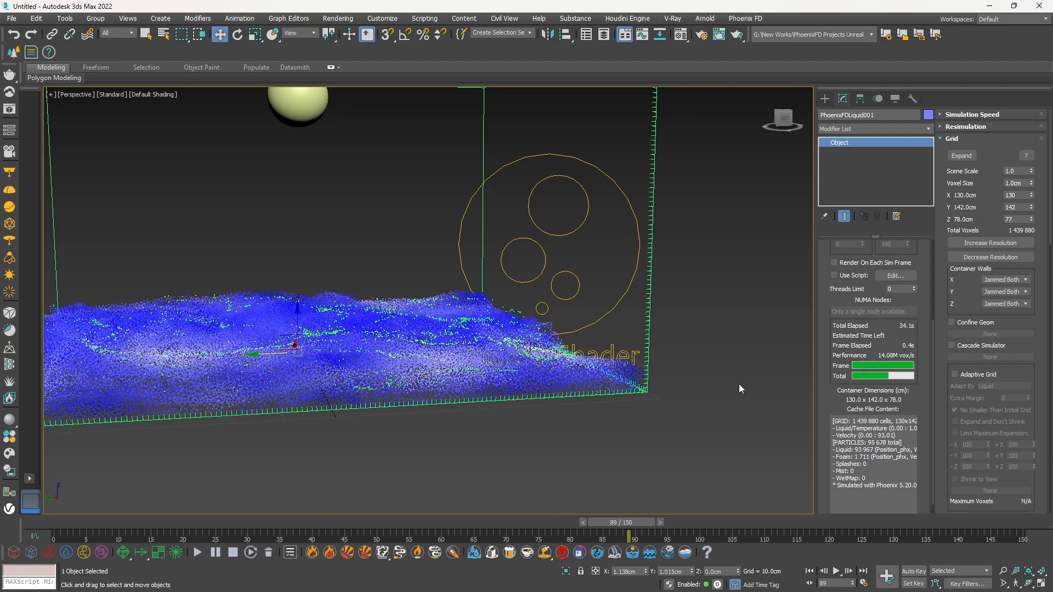
Step: Change the liquid container's particle preview color for the Foam system to red
scroll(945, 236, "down", 5)
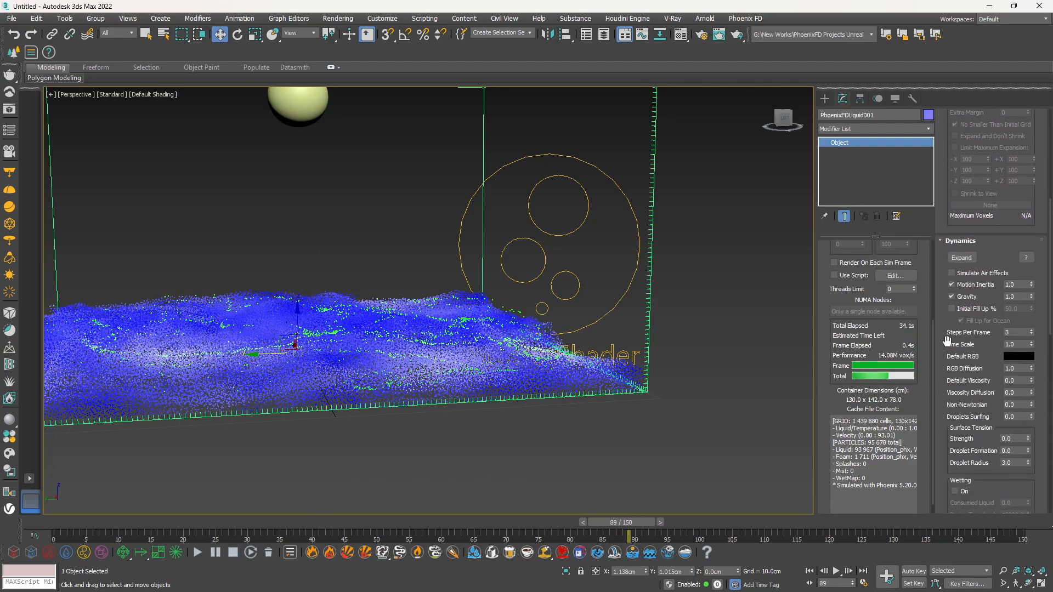
scroll(948, 338, "down", 10)
scroll(948, 338, "down", 10)
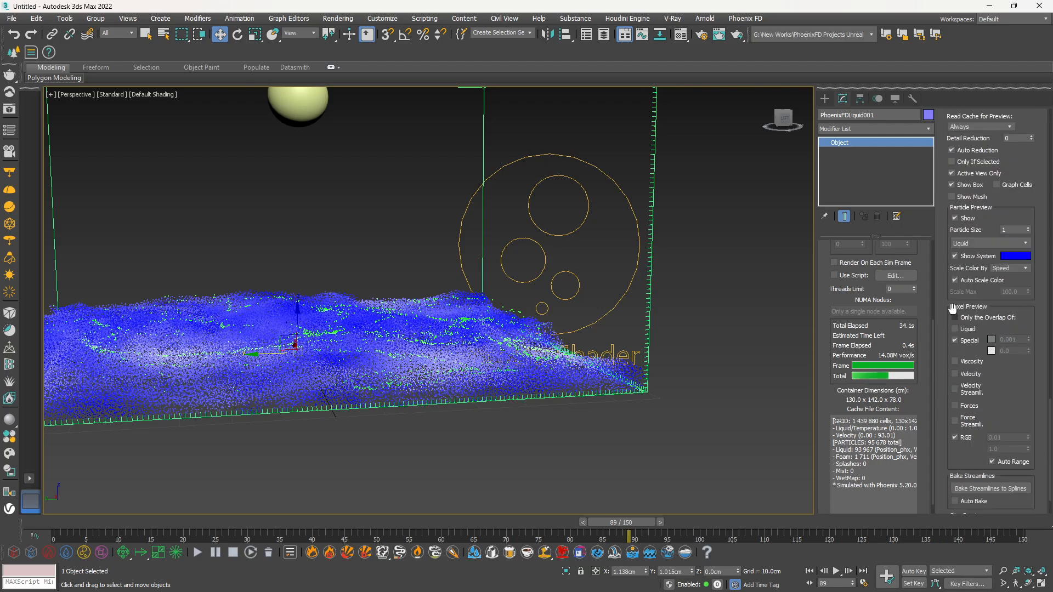
left_click(967, 245)
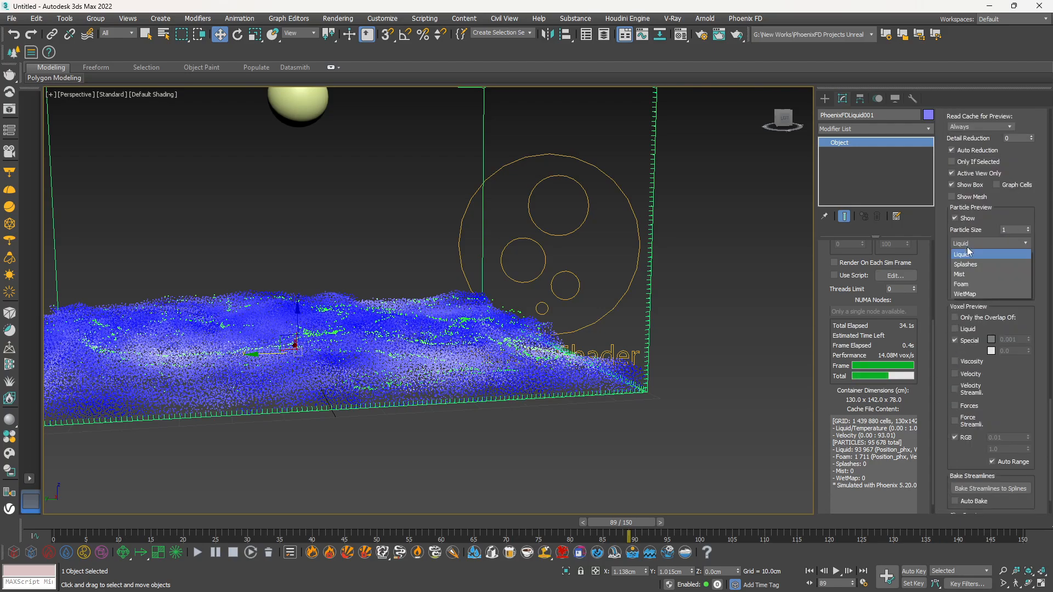
left_click(971, 285)
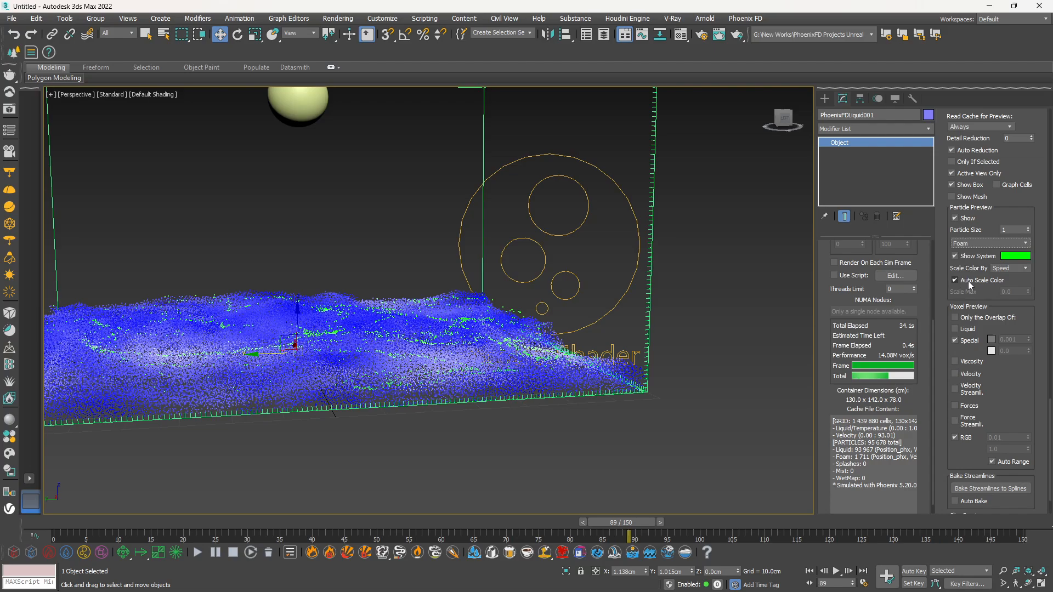
left_click(1012, 255)
left_click_drag(276, 84, 223, 70)
left_click(405, 168)
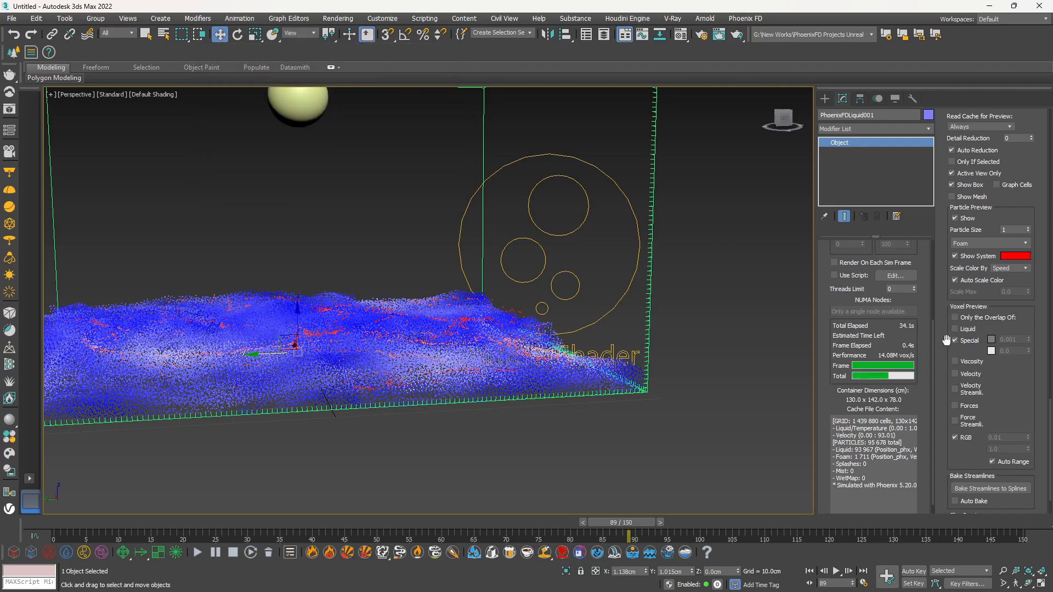
Step: Set the foam's Birth Threshold to 25 cm on the liquid container
scroll(948, 292, "up", 3)
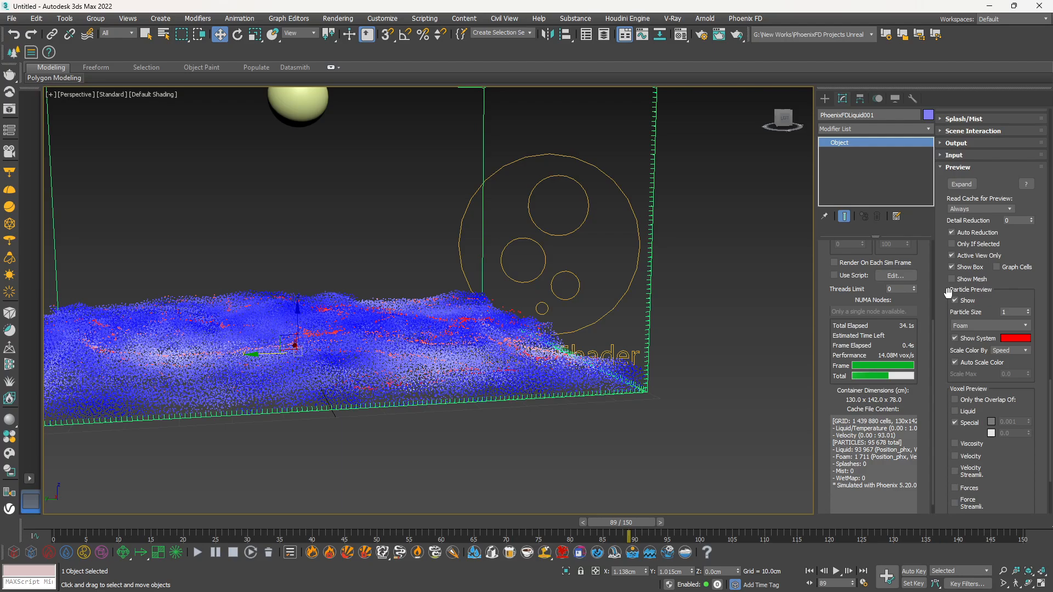
scroll(948, 293, "up", 6)
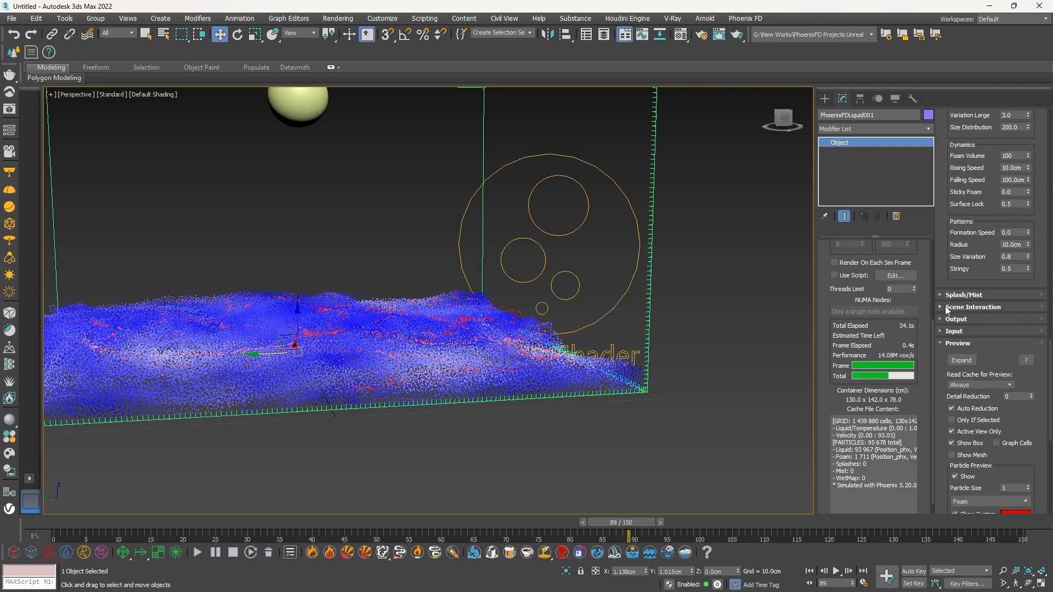
scroll(947, 276, "up", 5)
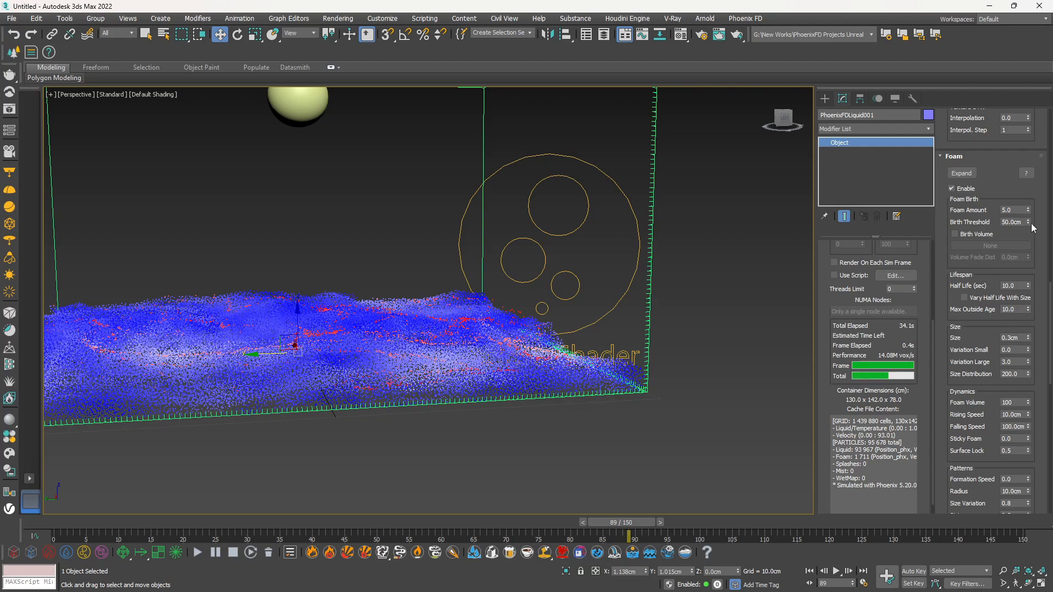
left_click_drag(1023, 222, 979, 223)
type("25")
key("Return")
Step: Rerun the liquid simulation to about frame 97 and scrub back to frame 95 to check the foam
left_click(197, 552)
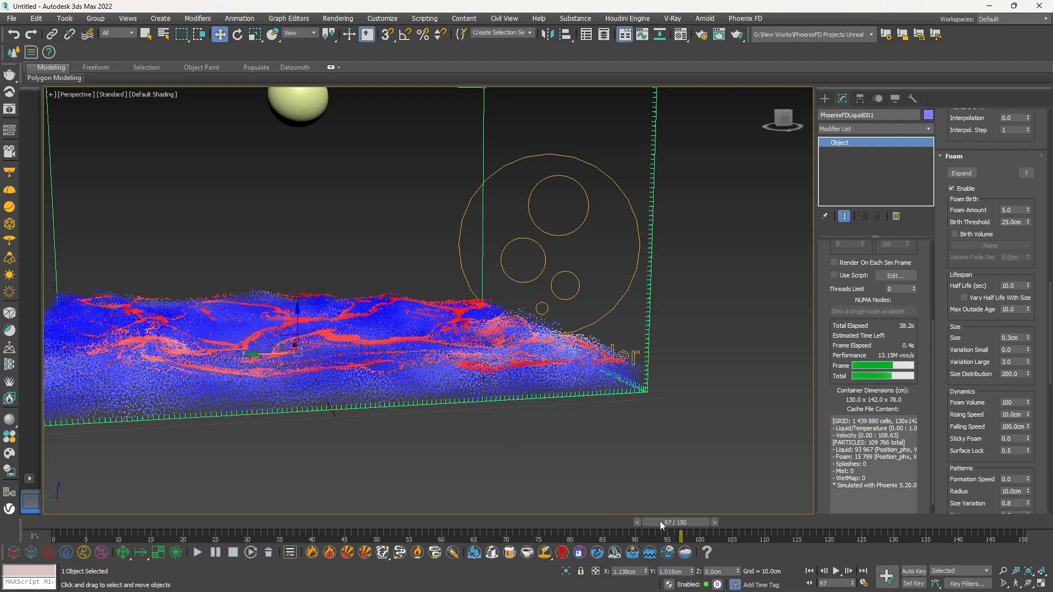
mouse_move(659, 521)
left_mouse_down()
mouse_move(459, 491)
mouse_move(271, 487)
mouse_move(672, 501)
mouse_move(647, 505)
left_mouse_up()
key("w")
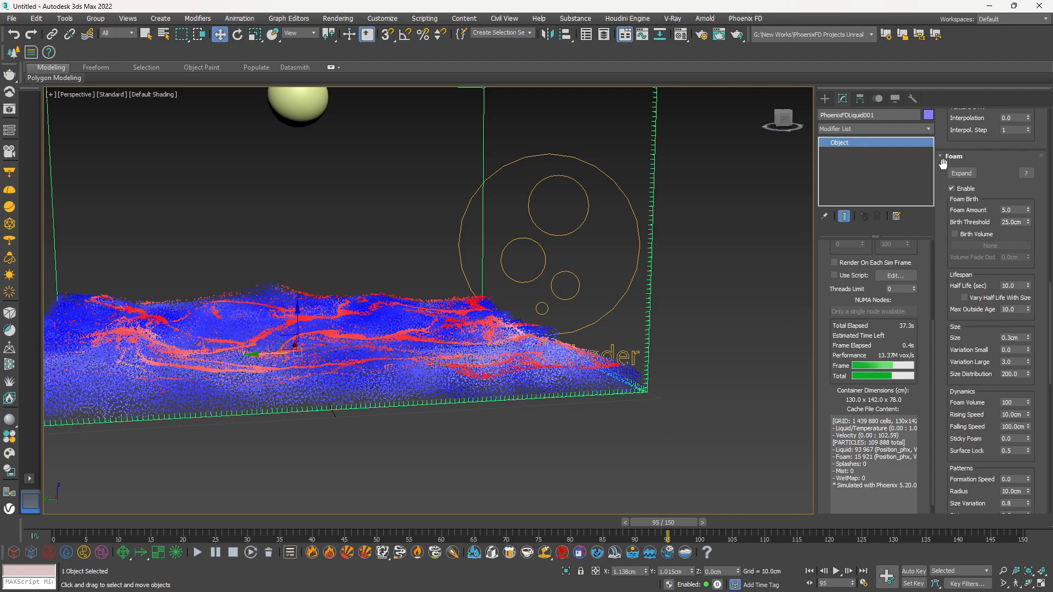
Step: Increase the liquid container's grid resolution by setting its Voxel Size to 0.85 cm
scroll(951, 156, "up", 15)
scroll(954, 146, "up", 10)
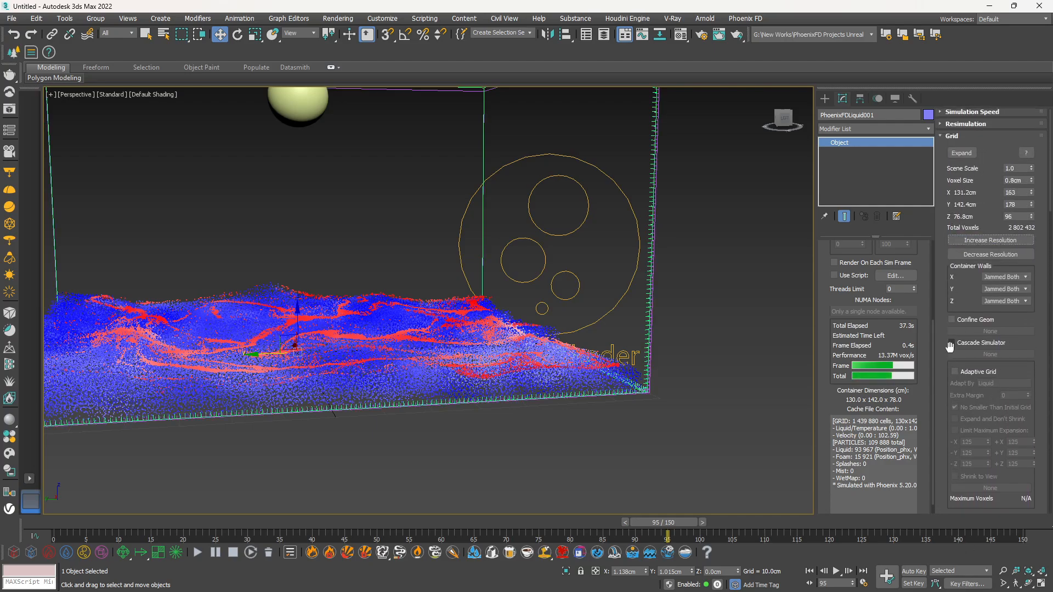
double_click(1021, 180)
type("0.85")
key("Return")
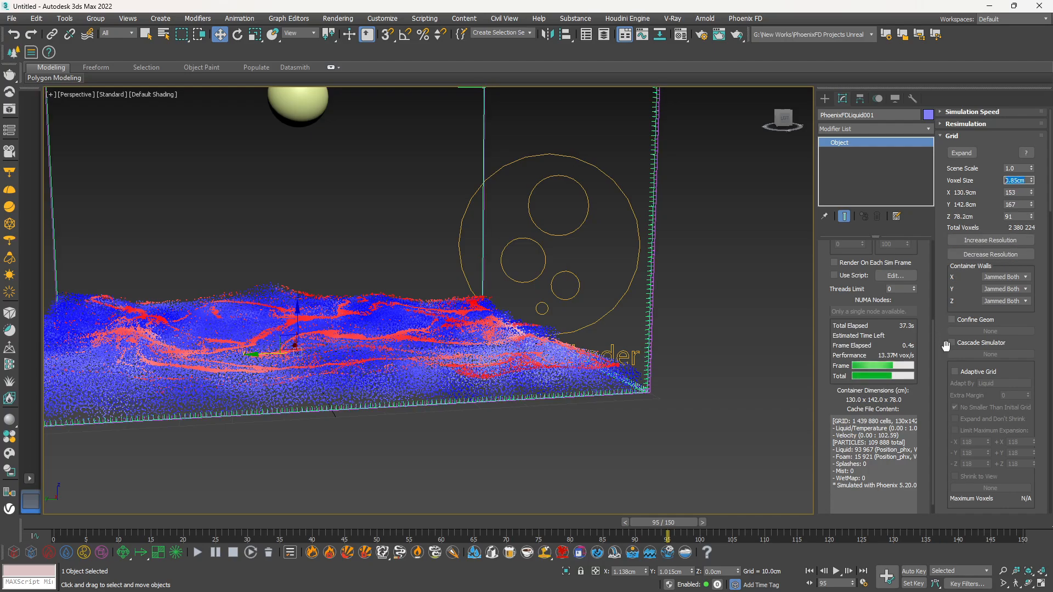
Step: Rerun the liquid simulation at the finer grid resolution up to frame 100
left_click_drag(945, 347, 945, 0)
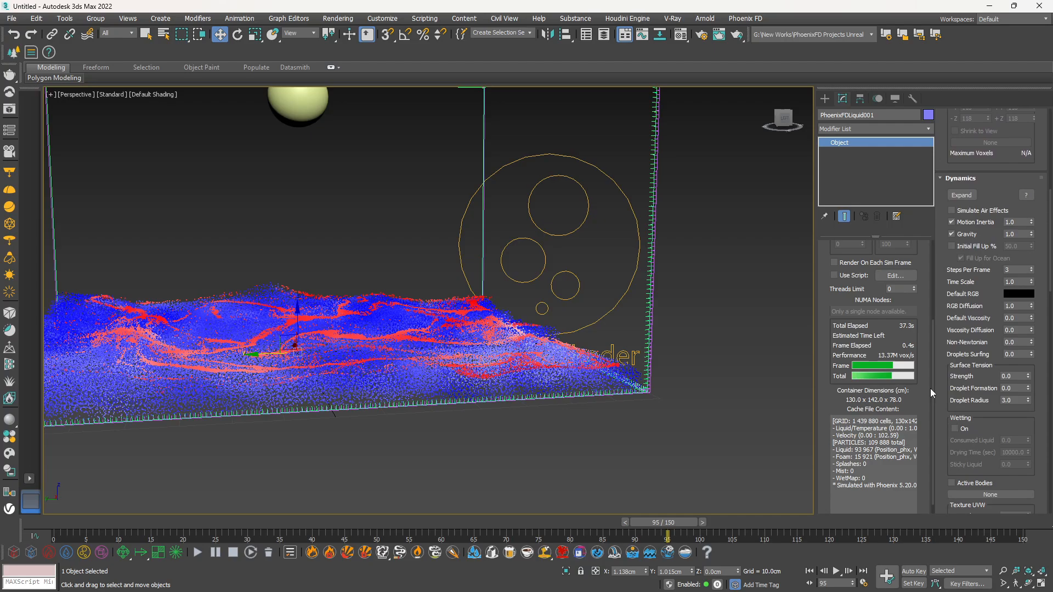
left_click(199, 552)
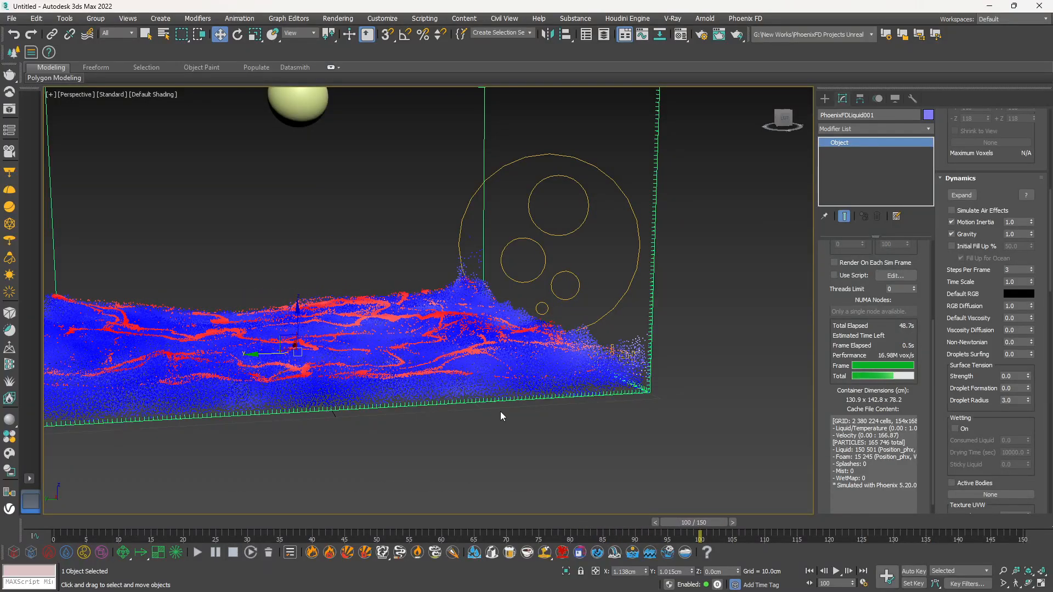
mouse_move(688, 523)
left_mouse_down()
mouse_move(558, 518)
mouse_move(696, 521)
left_mouse_up()
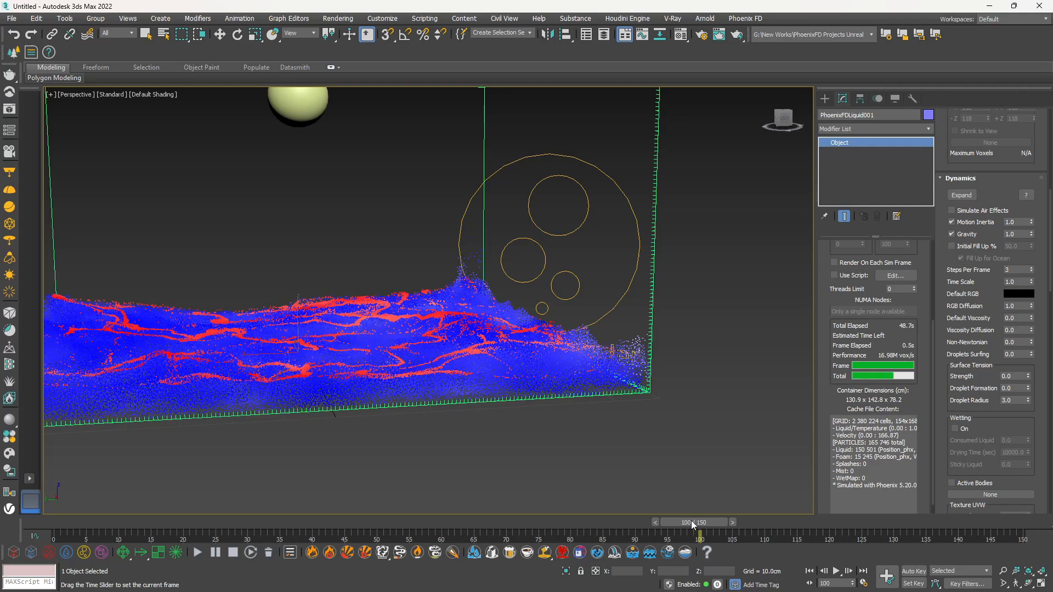
key("w")
Step: Set the animation's End Time to 100 and scrub back to frame 81 to check the foam
left_click(885, 575)
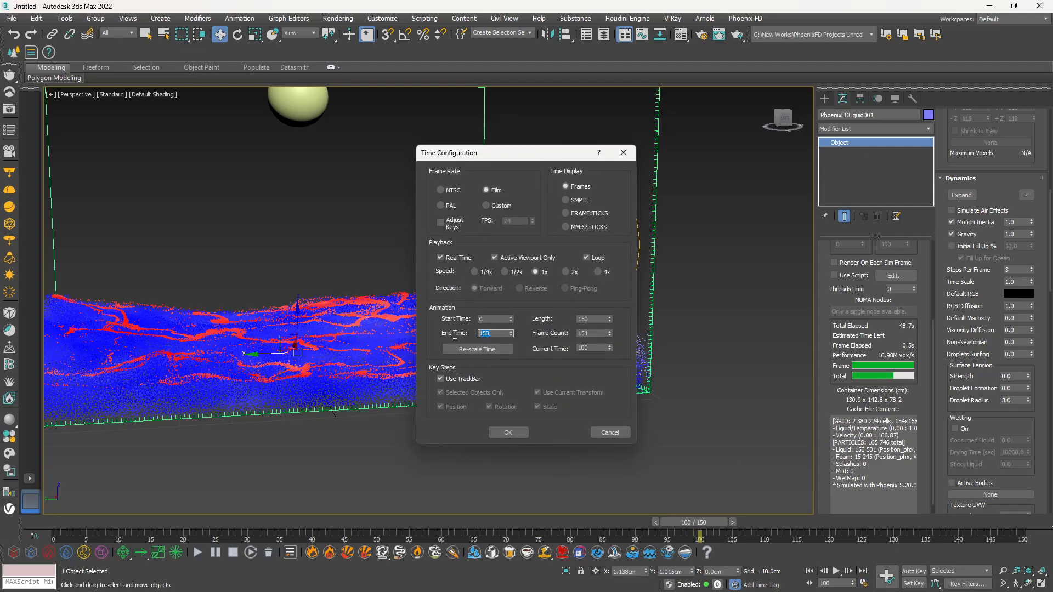
key("Return")
left_click(508, 433)
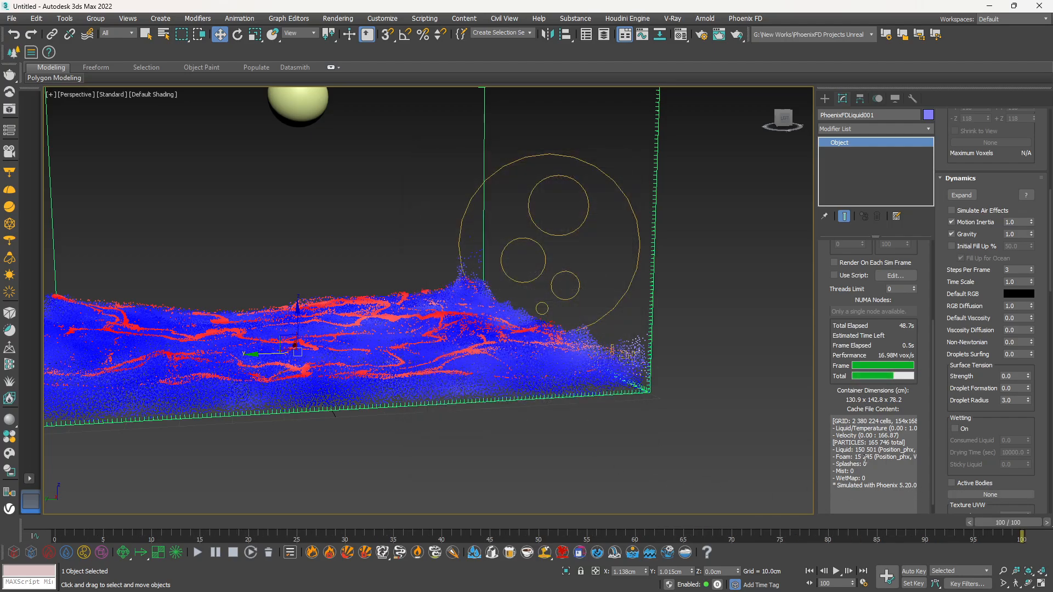
left_click_drag(1001, 527, 830, 526)
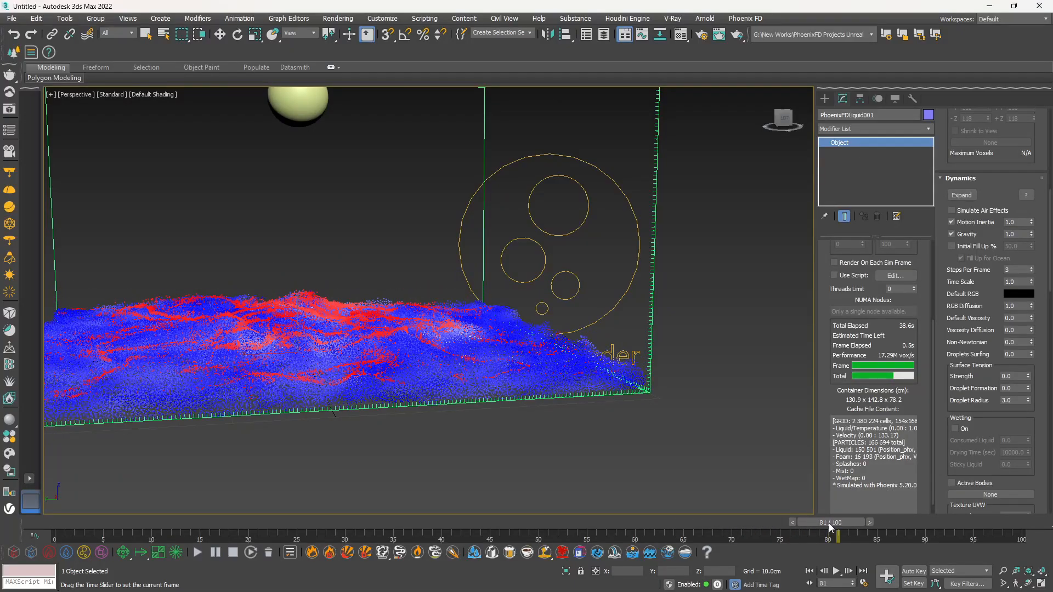
key("w")
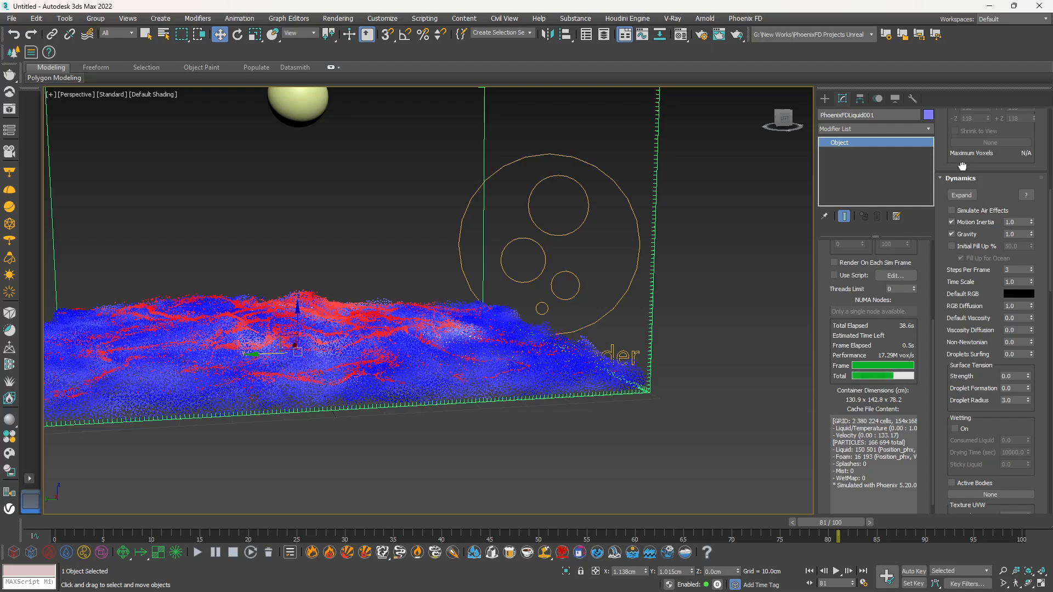
Step: Enable Particle Resimulation for Foam only, with Splash and Mist and Wetting disabled, and run the resimulation
scroll(965, 175, "up", 5)
scroll(985, 118, "up", 5)
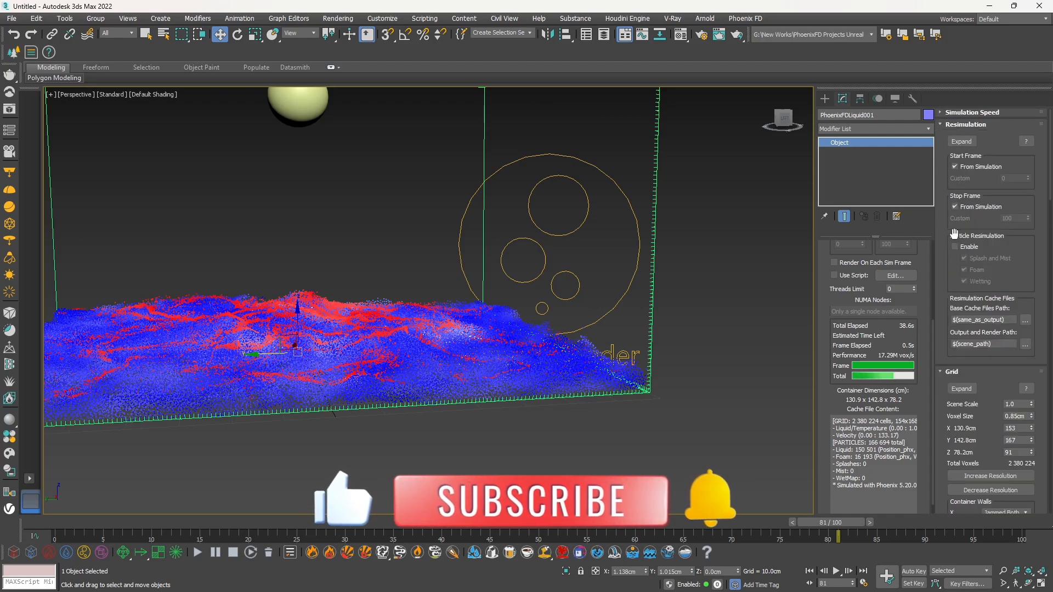
scroll(944, 215, "down", 1)
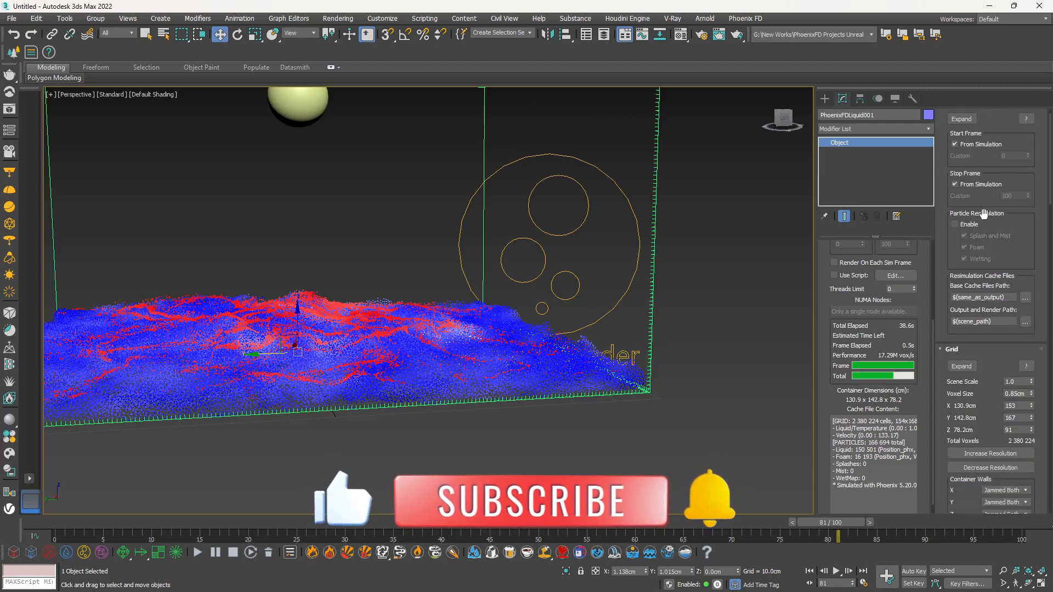
left_click(968, 225)
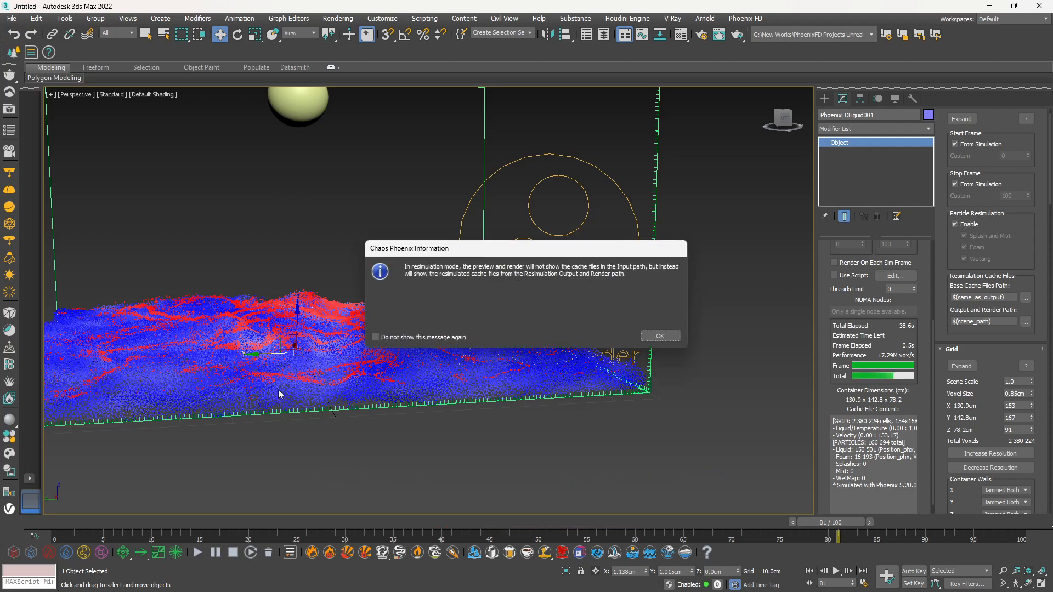
left_click(652, 335)
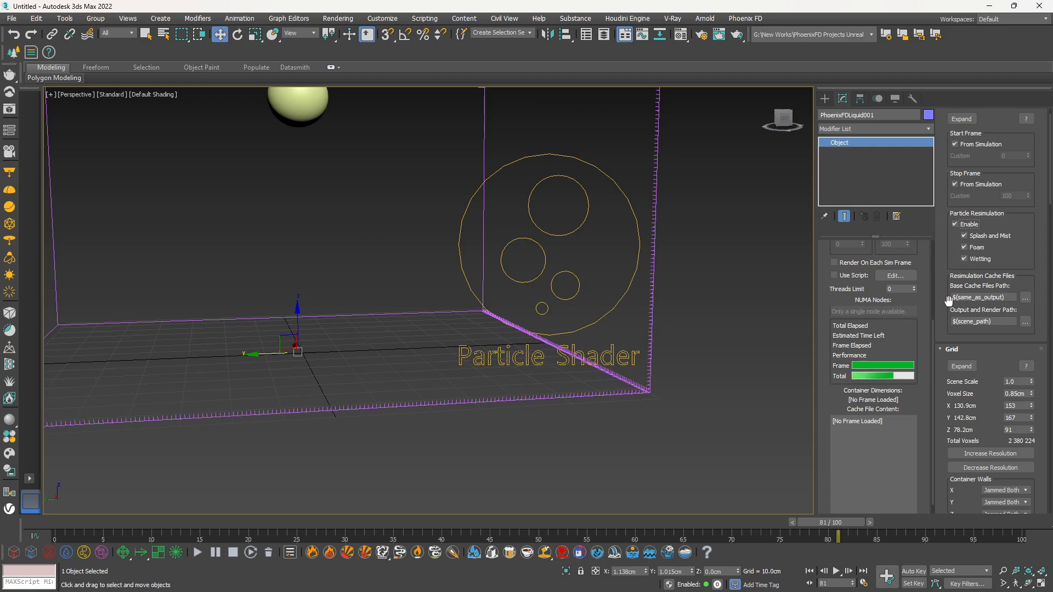
left_click(989, 237)
left_click(198, 552)
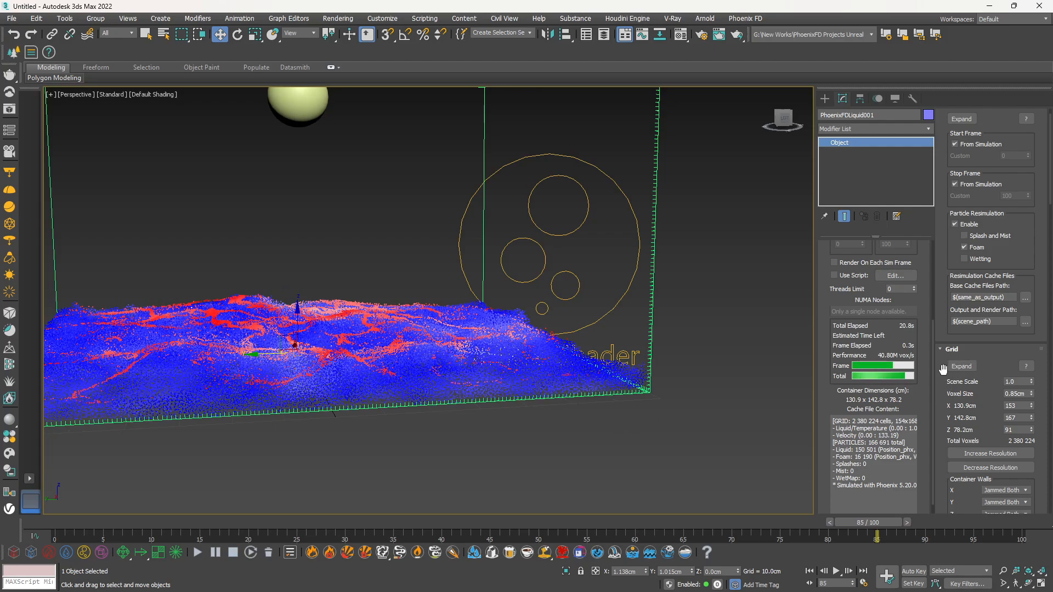
Step: Set the Foam Amount to 15 on the liquid container
scroll(952, 373, "down", 10)
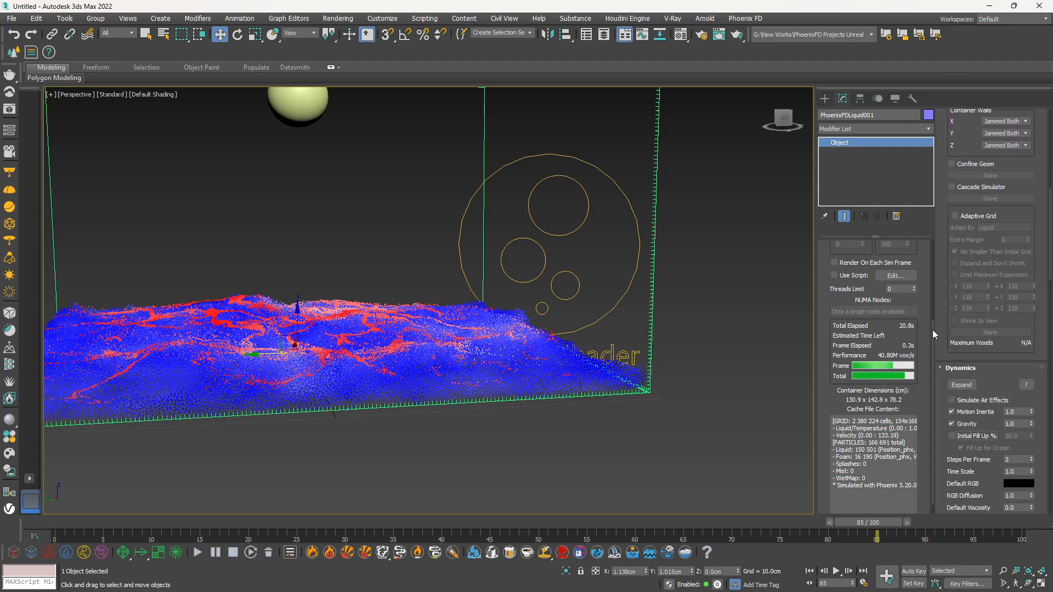
scroll(934, 446, "down", 10)
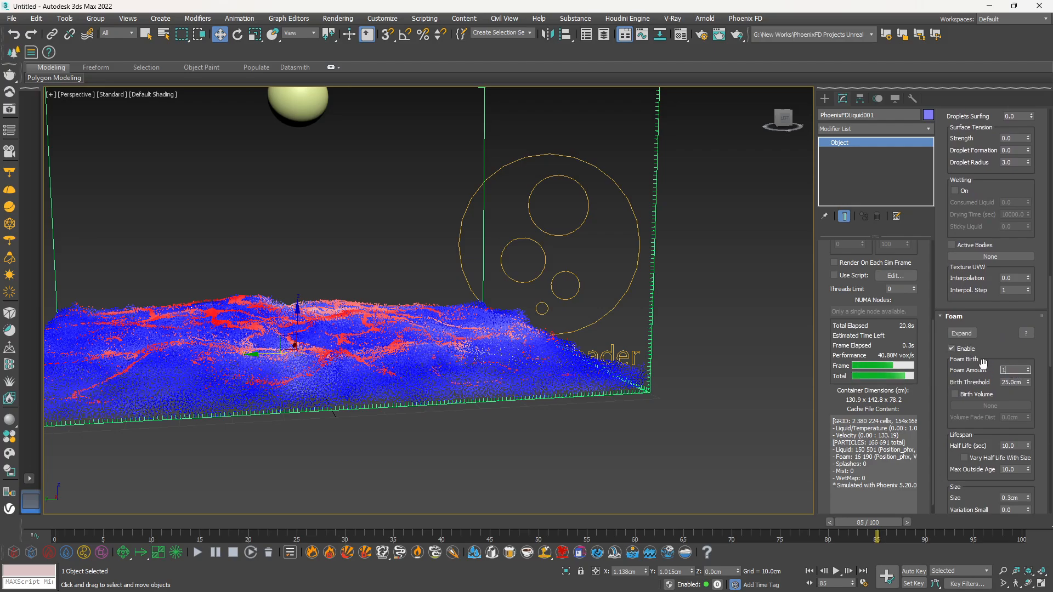
key("Return")
Step: Resimulate the foam through frame 100 and scrub back to frame 84 to compare its density
left_click(194, 551)
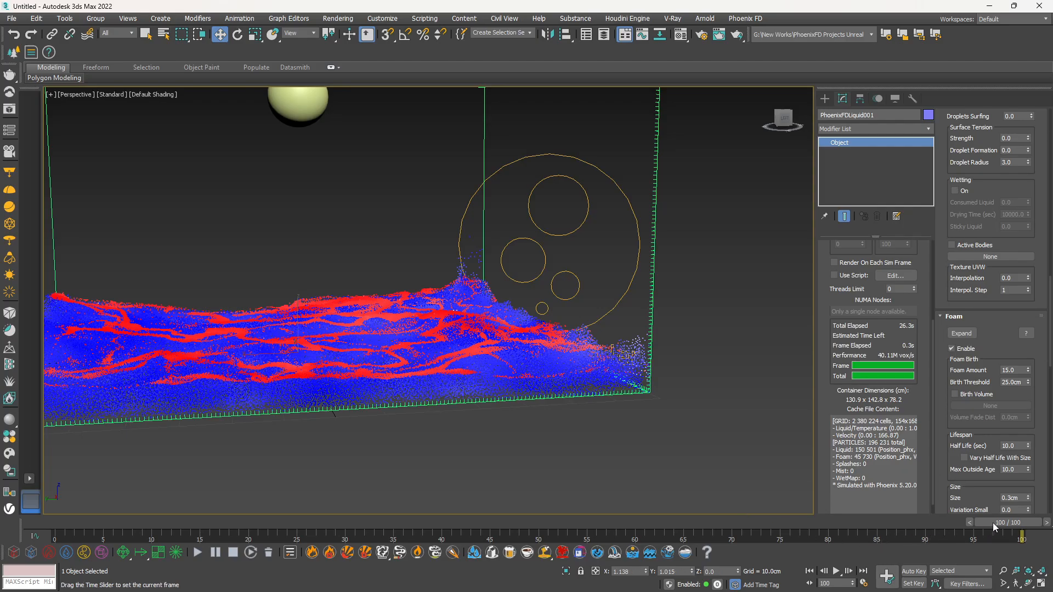
left_click_drag(992, 522, 844, 531)
key("w")
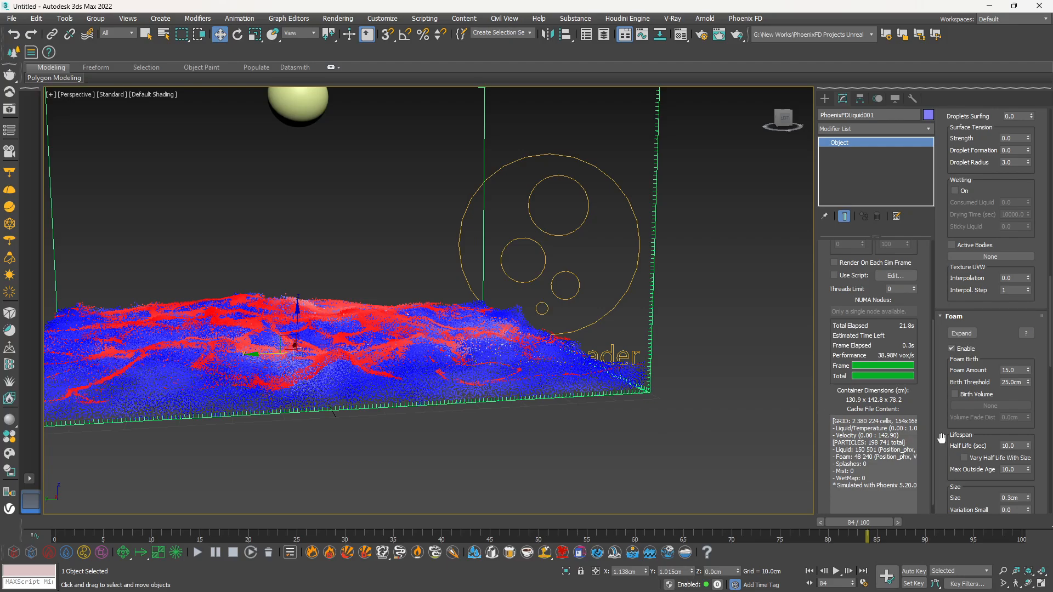
Step: Examine the liquid container's Foam parameters for birth, lifespan, size and dynamics
left_click_drag(953, 454, 962, 366)
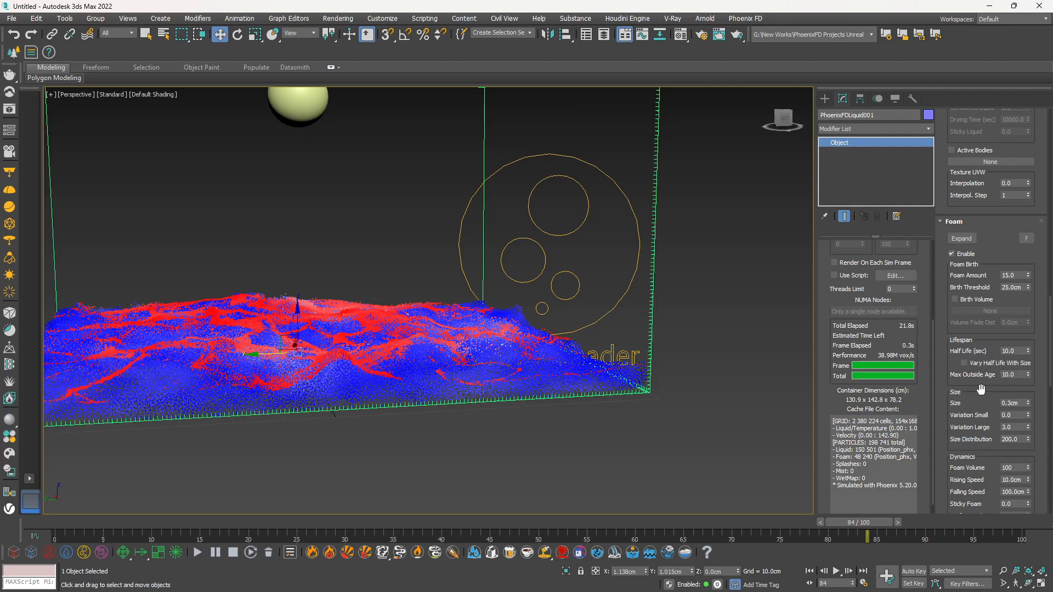
left_click_drag(981, 390, 978, 377)
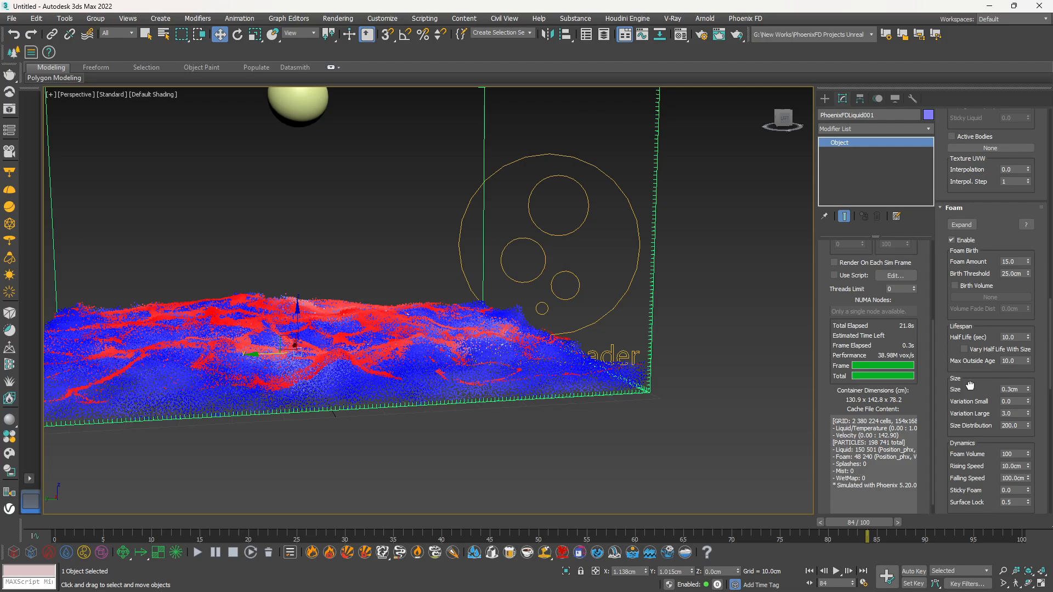
left_click_drag(970, 391, 970, 360)
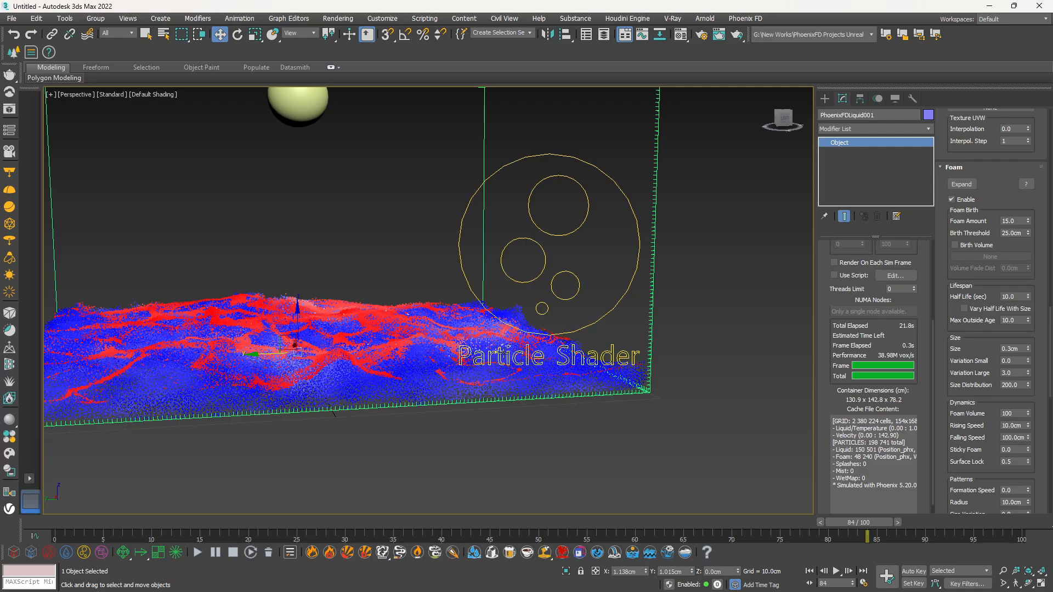
Step: Draw a VRayLight plane about 165 by 129 cm over the container in Top view and raise it to about Z 78 cm
scroll(483, 348, "down", 3)
scroll(462, 314, "up", 3)
scroll(463, 314, "down", 3)
left_click(824, 98)
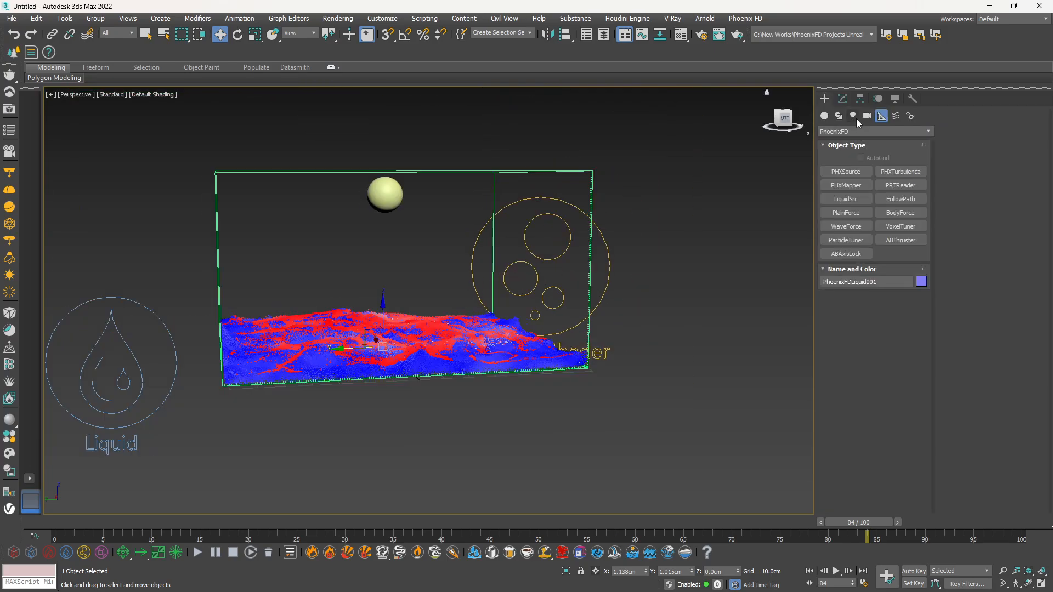
left_click(853, 116)
left_click(848, 132)
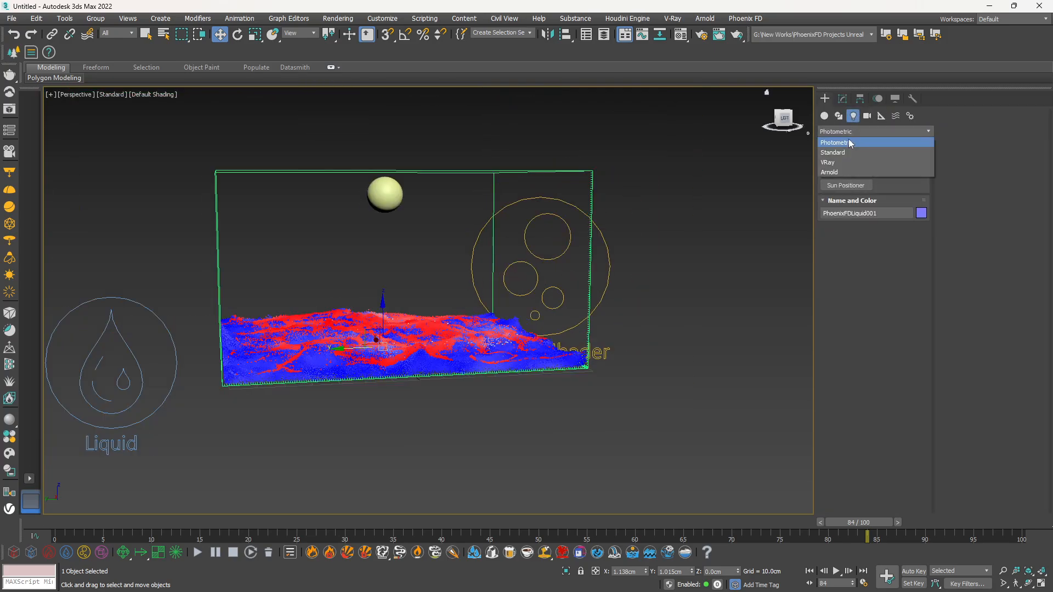
left_click(846, 163)
left_click(846, 172)
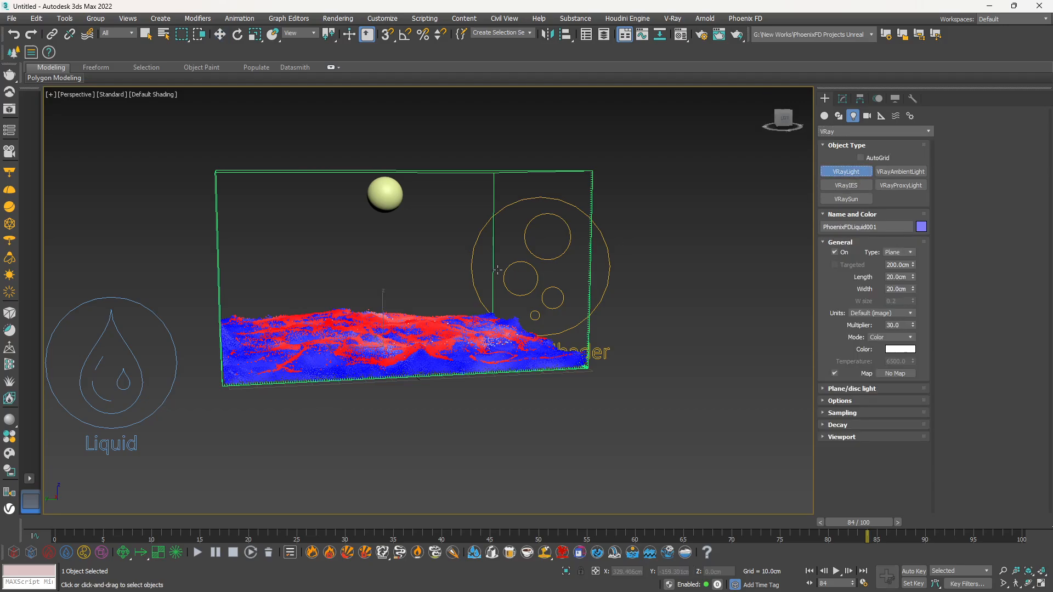
key("t")
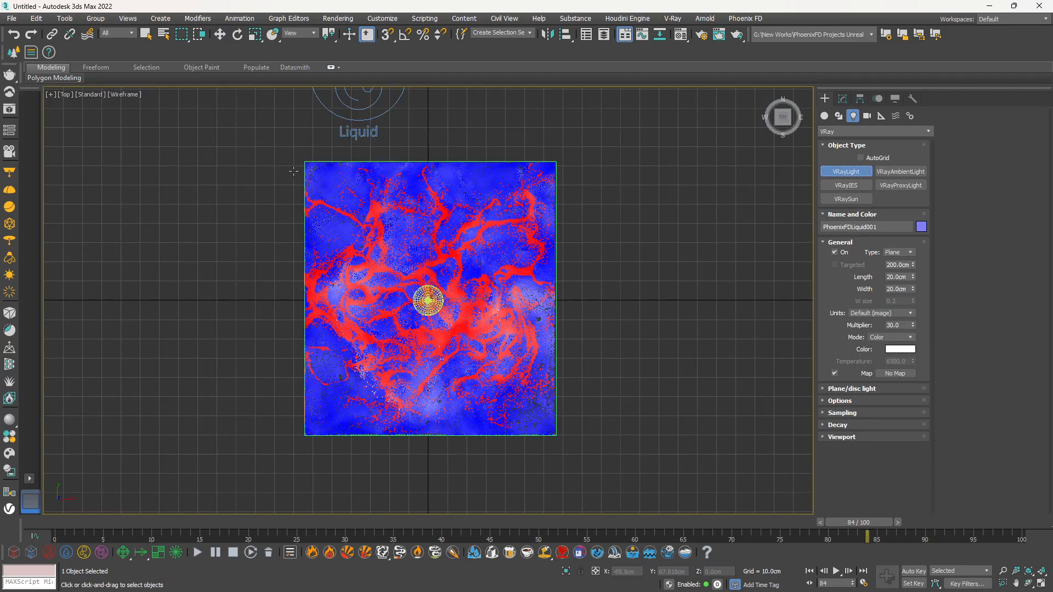
left_click_drag(279, 183, 596, 431)
key("p")
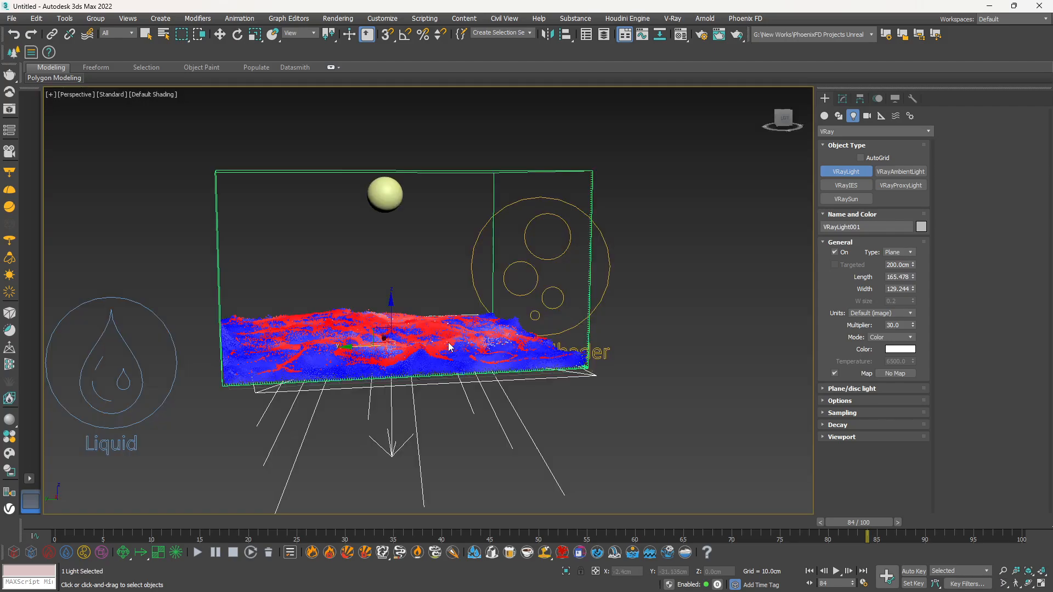
key("w")
left_click_drag(390, 290, 393, 133)
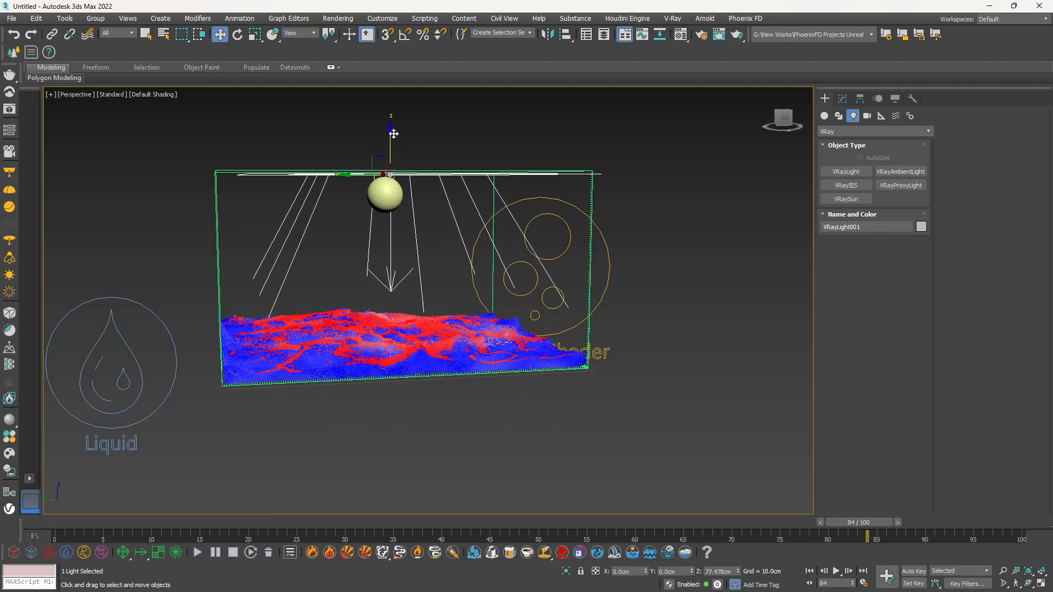
Step: Make the plane light targeted and move it along Y to about -158 cm, beside the container
left_click(842, 98)
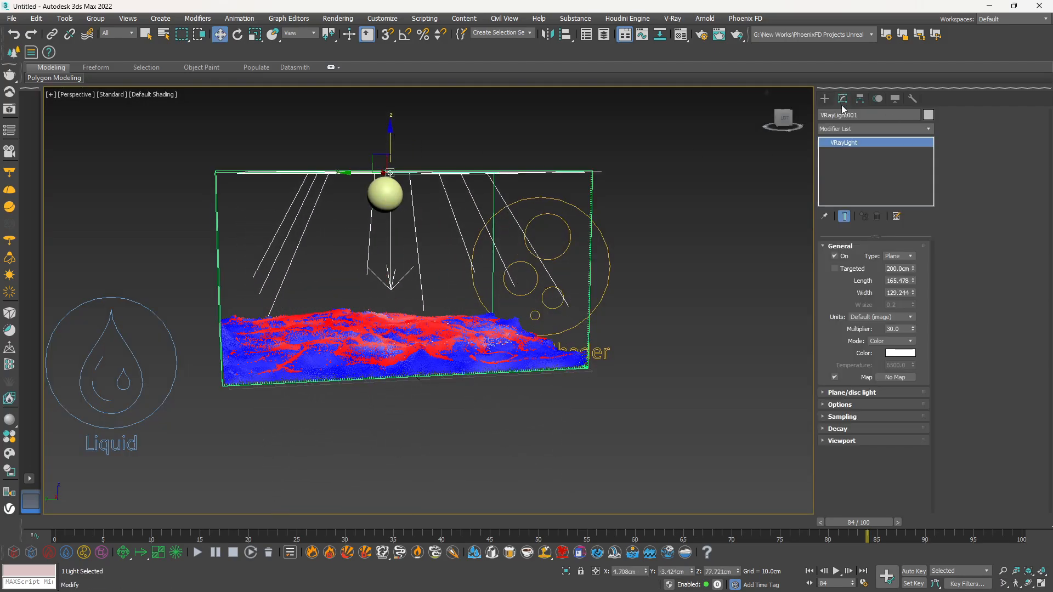
left_click(836, 269)
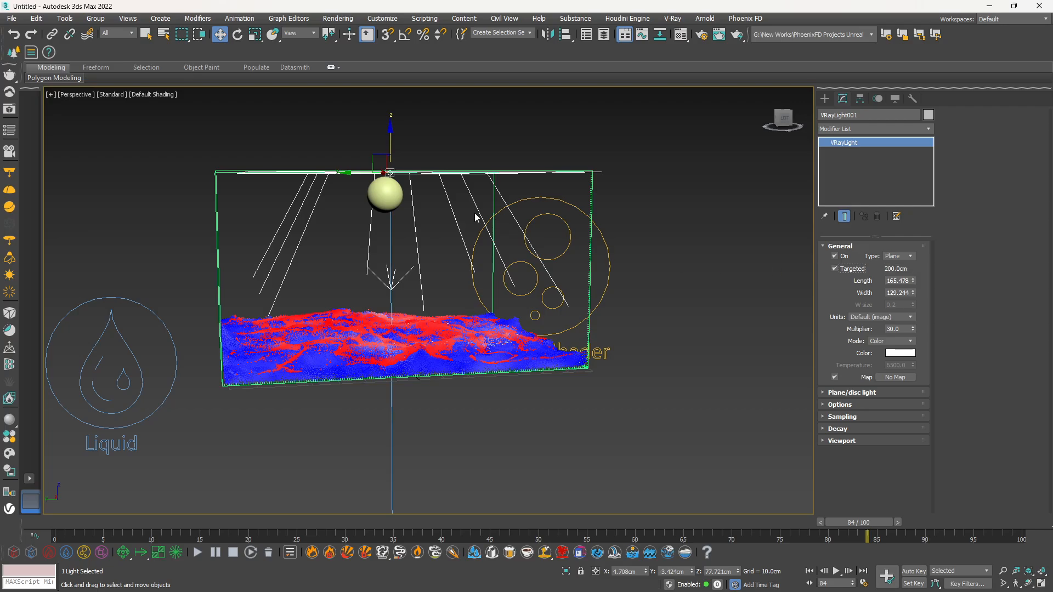
left_click_drag(351, 173, 693, 173)
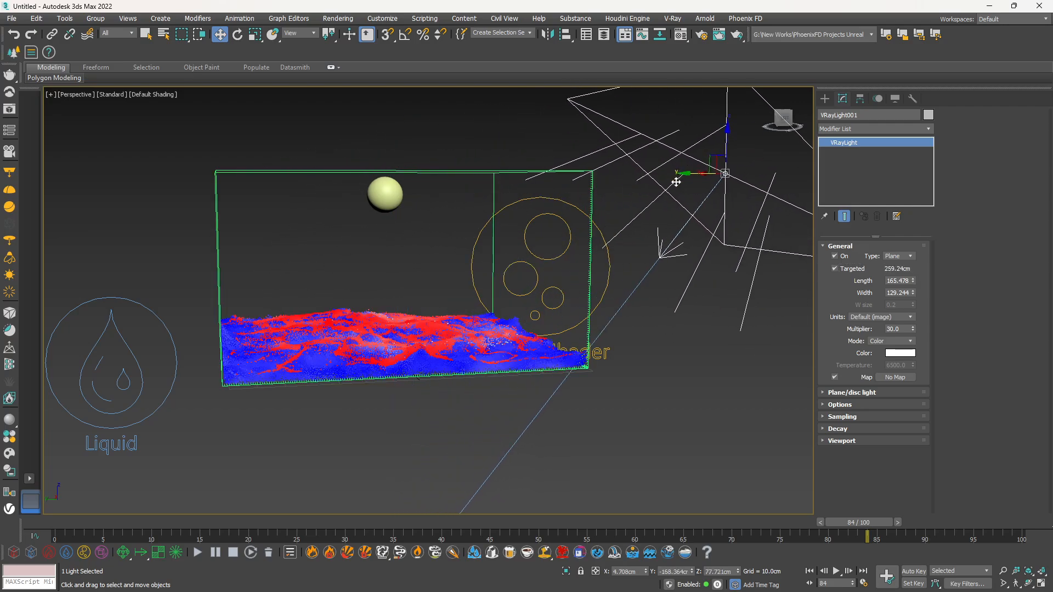
Step: Raise the light's target to about Z 3 cm so the light aims at the liquid
scroll(583, 283, "down", 6)
scroll(537, 330, "up", 4)
left_click(503, 437)
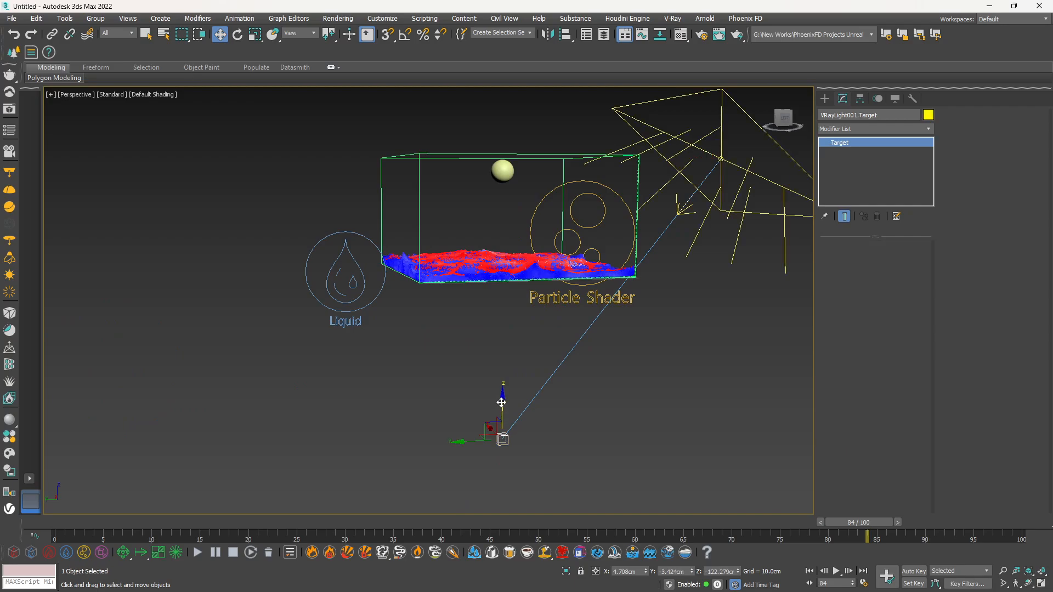
left_click(499, 394)
left_click(503, 438)
left_click_drag(503, 407, 503, 233)
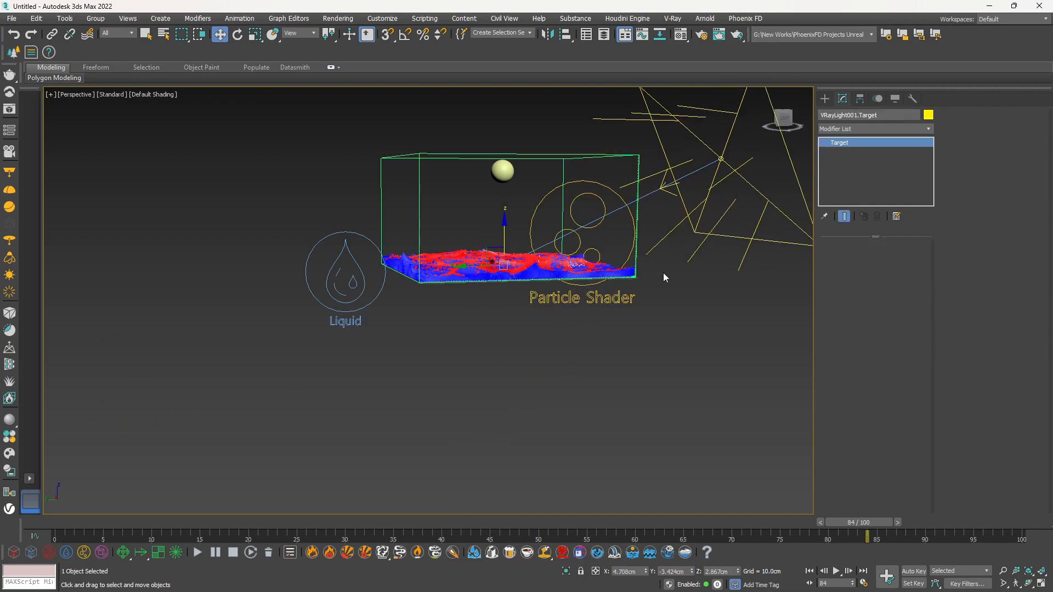
Step: Frame the whole container and sphere with safe frames shown, and create a physical camera from this view
scroll(647, 285, "up", 6)
middle_click_drag(503, 304, 518, 287, "alt")
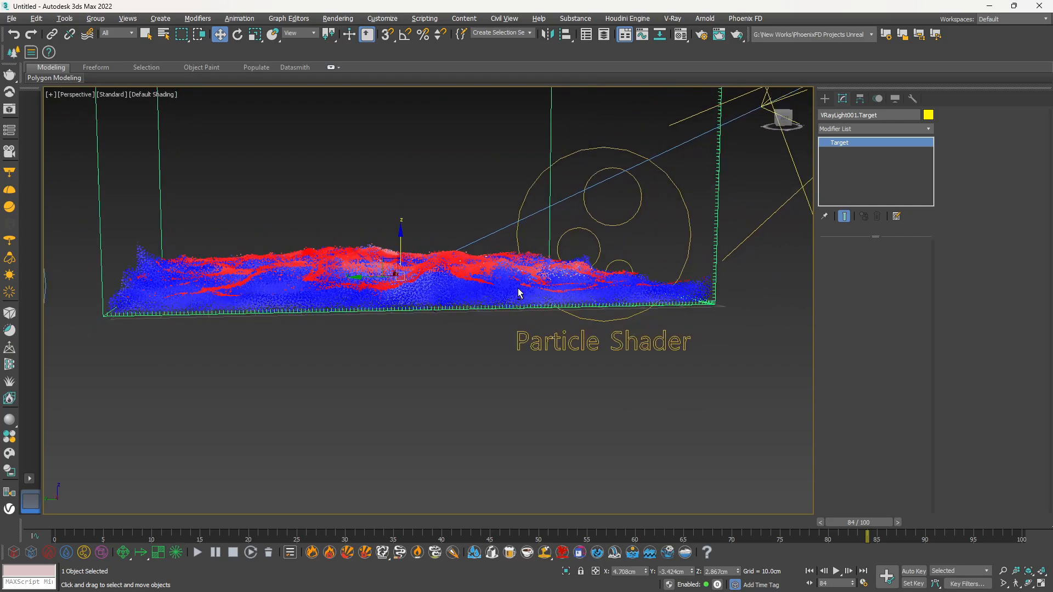
key("shift+f")
middle_click_drag(429, 259, 459, 360)
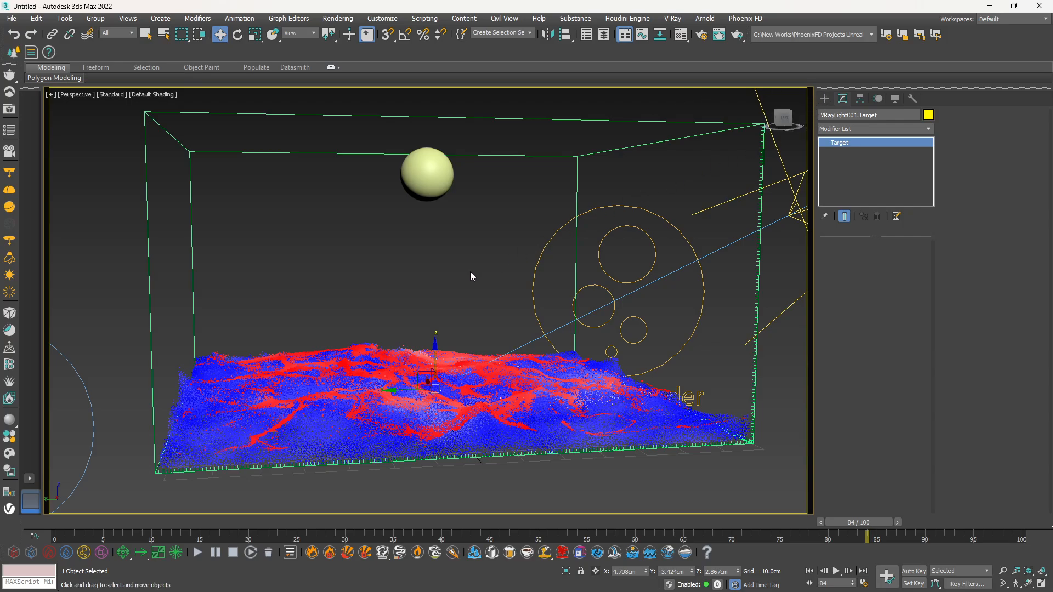
key("ctrl+c")
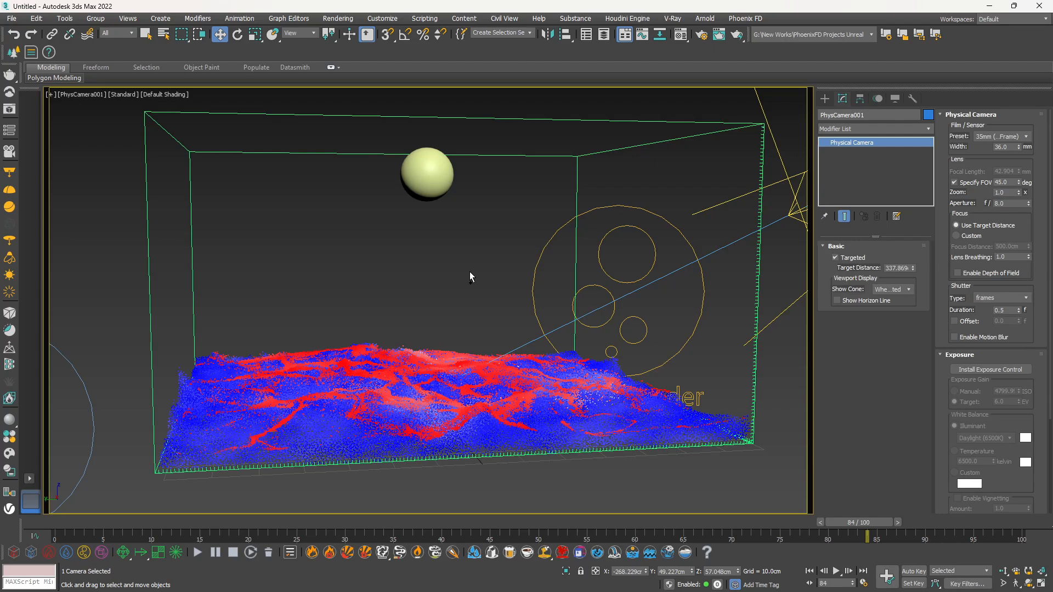
Step: Install exposure control for the physical camera, set its manual exposure gain to 50 ISO, and return to the camera view
key("p")
scroll(448, 265, "down", 5)
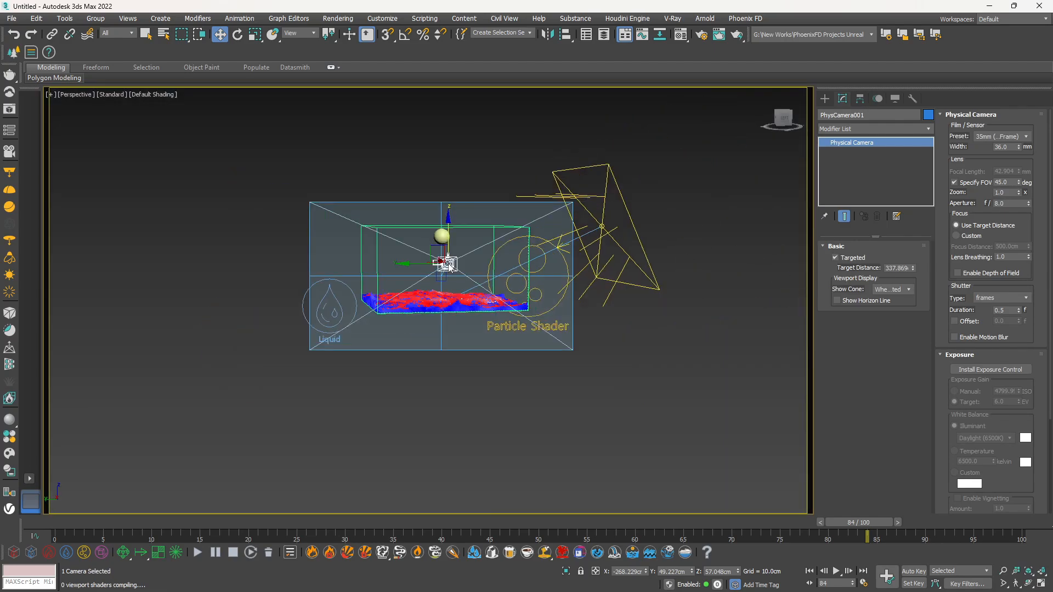
middle_click_drag(216, 235, 235, 267, "alt")
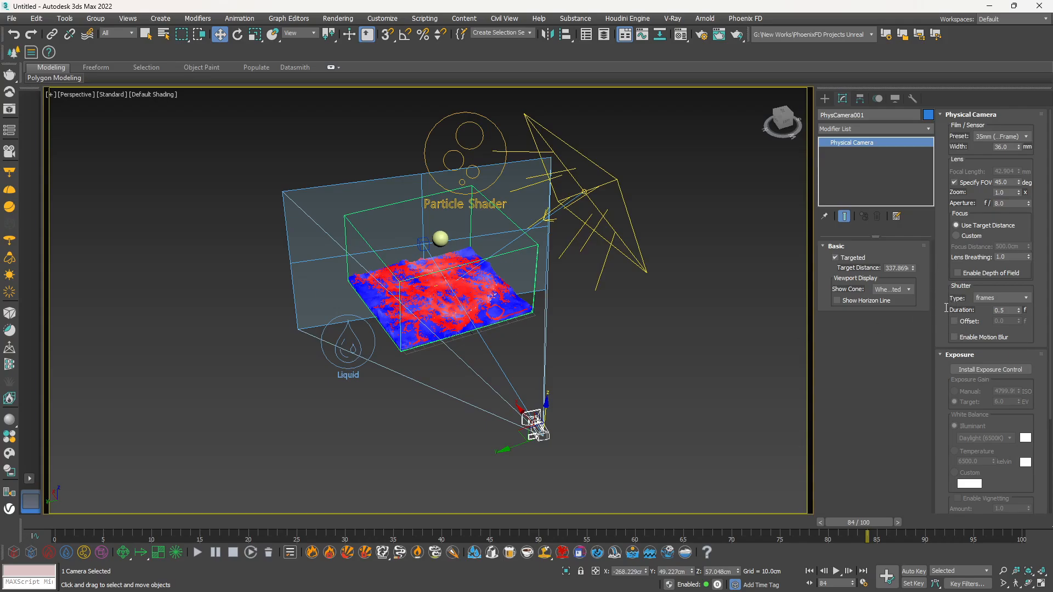
left_click(976, 370)
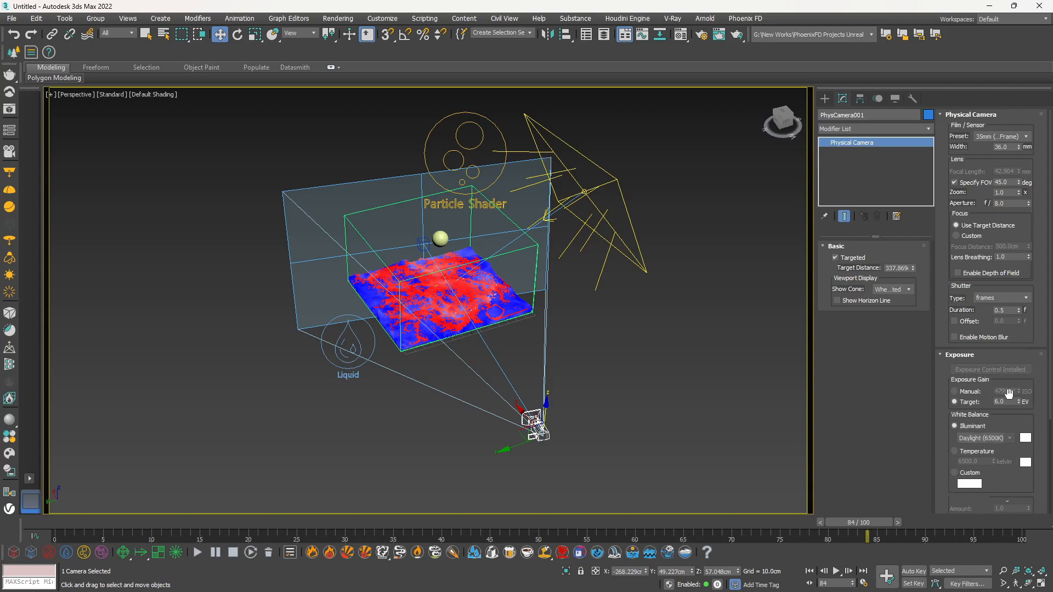
left_click(955, 391)
double_click(997, 391)
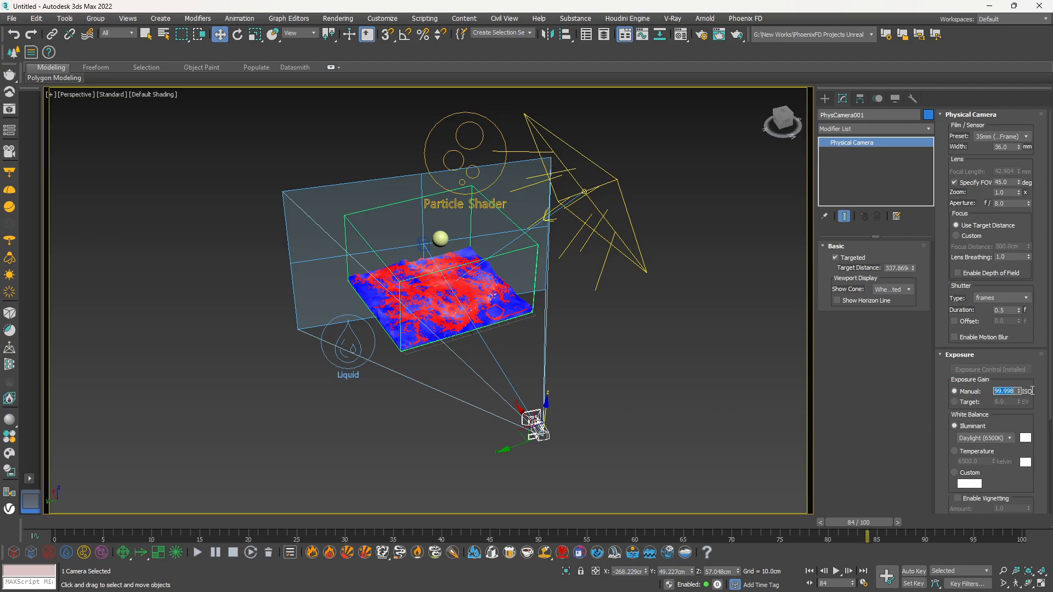
type("50")
key("Return")
key("c")
Step: Select the liquid container and open the Chaos Cosmos material library, accepting V-Ray as the current renderer
left_click(214, 219)
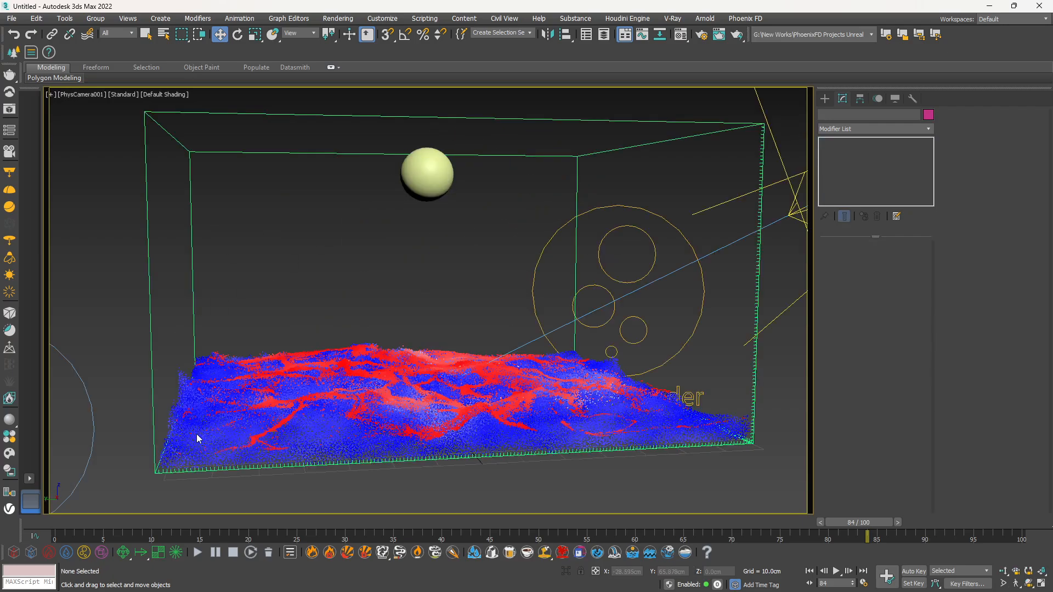
left_click_drag(133, 292, 164, 316)
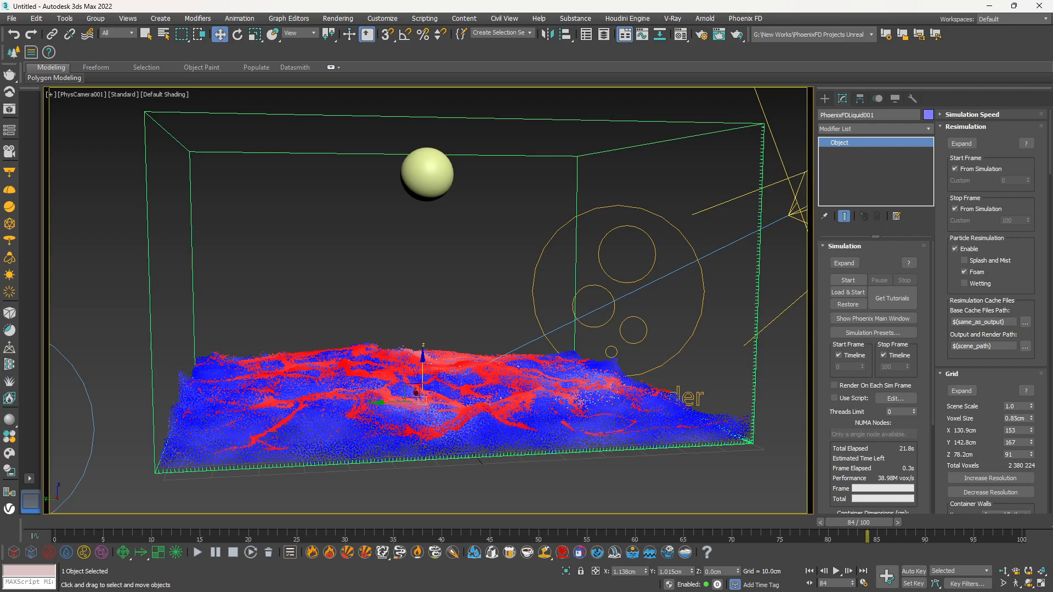
left_click(10, 441)
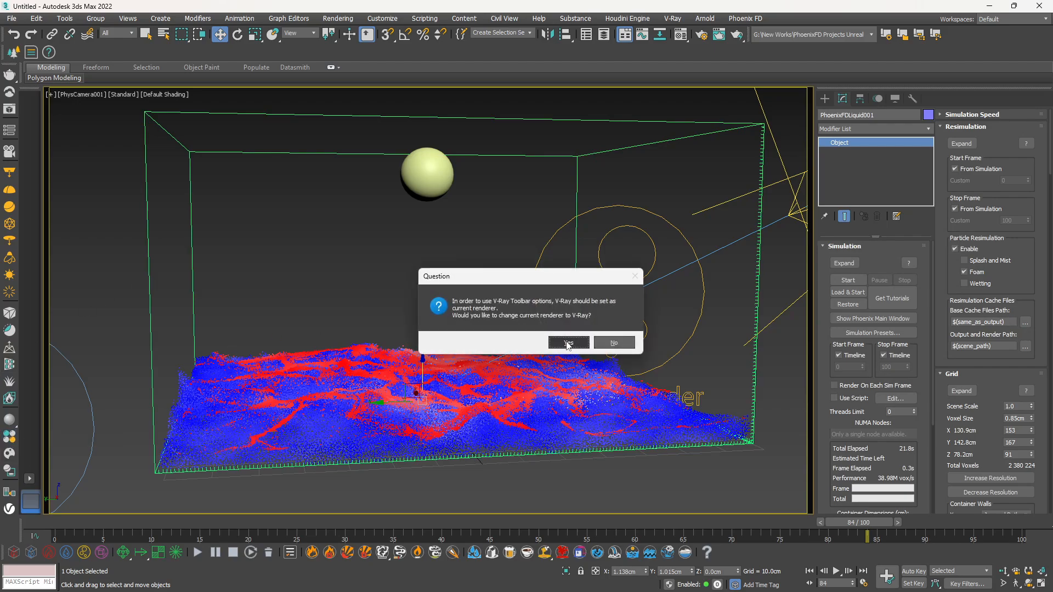
left_click(568, 343)
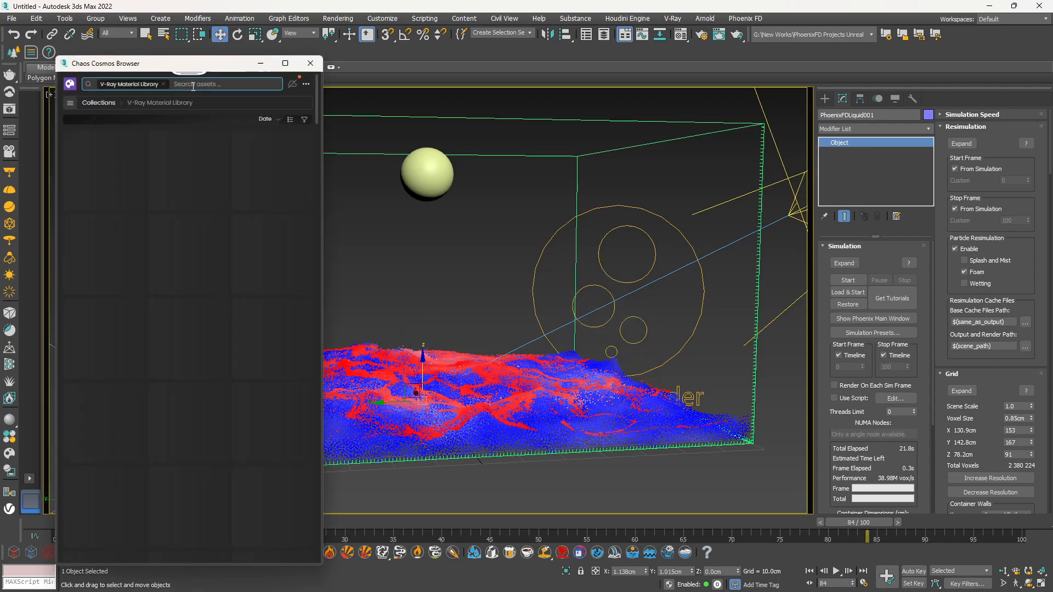
Step: Import the Water Clear 001 material from the V-Ray Material Library for the liquid container and close the browser
mouse_move(112, 171)
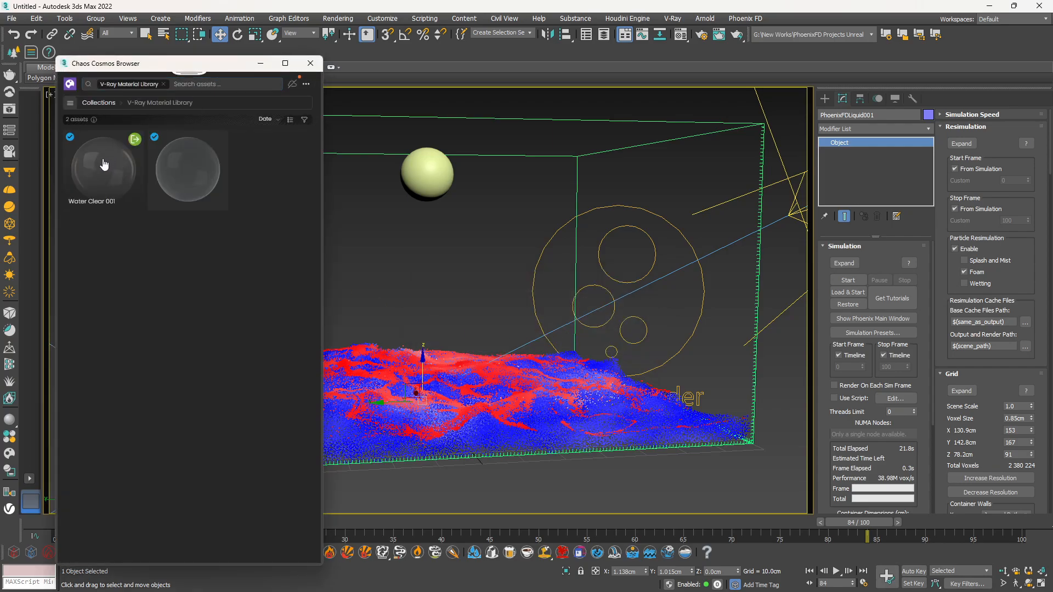
right_click(99, 160)
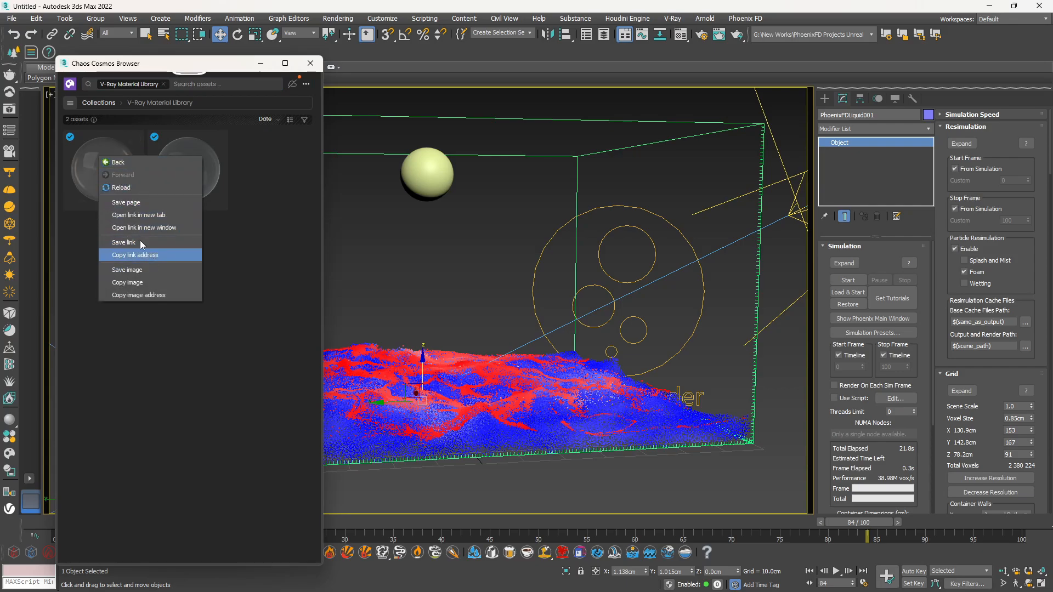
left_click(104, 142)
left_click(100, 169)
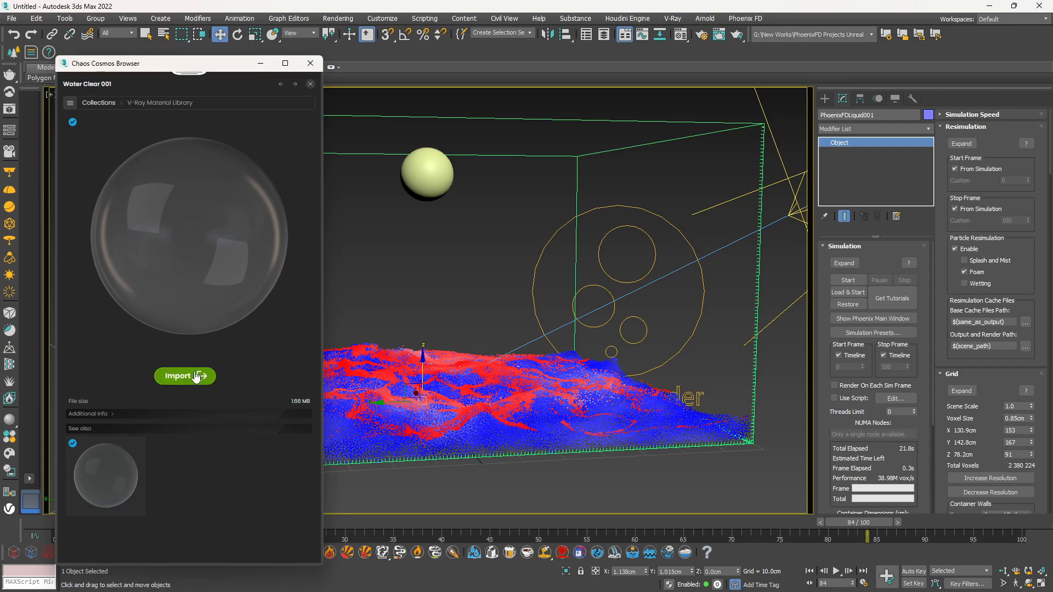
left_click_drag(768, 159, 754, 166)
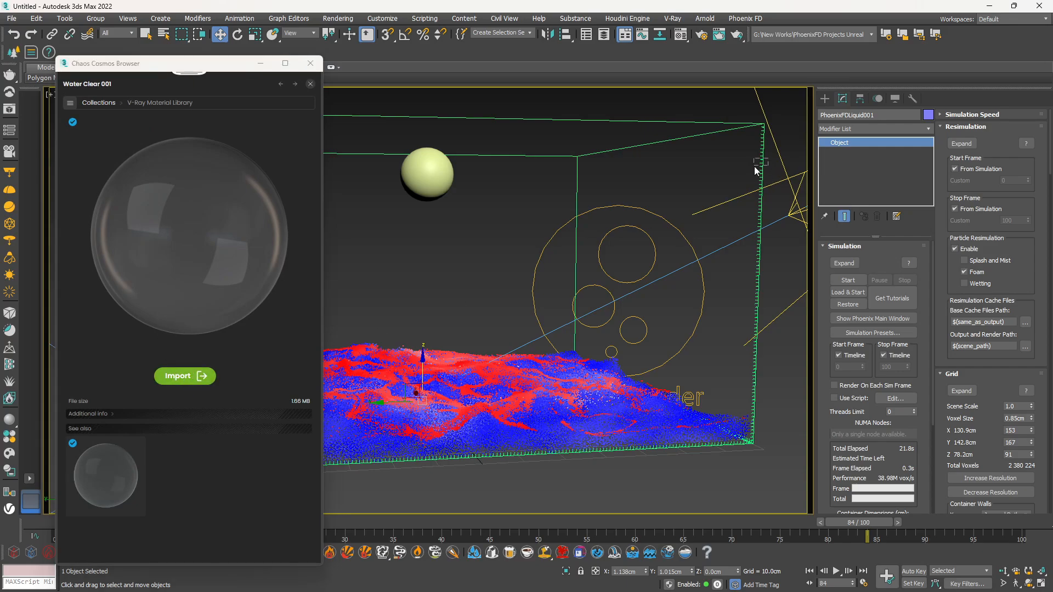
left_click(310, 63)
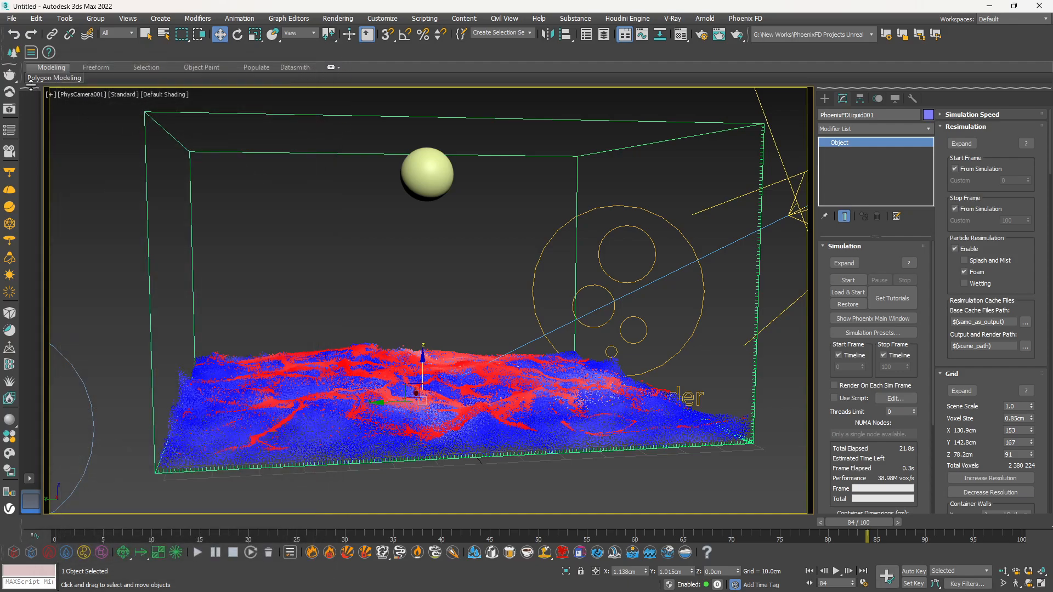
Step: Run an interactive V-Ray render of the camera view, inspect the lit water surface, and close the frame buffer
left_click(8, 112)
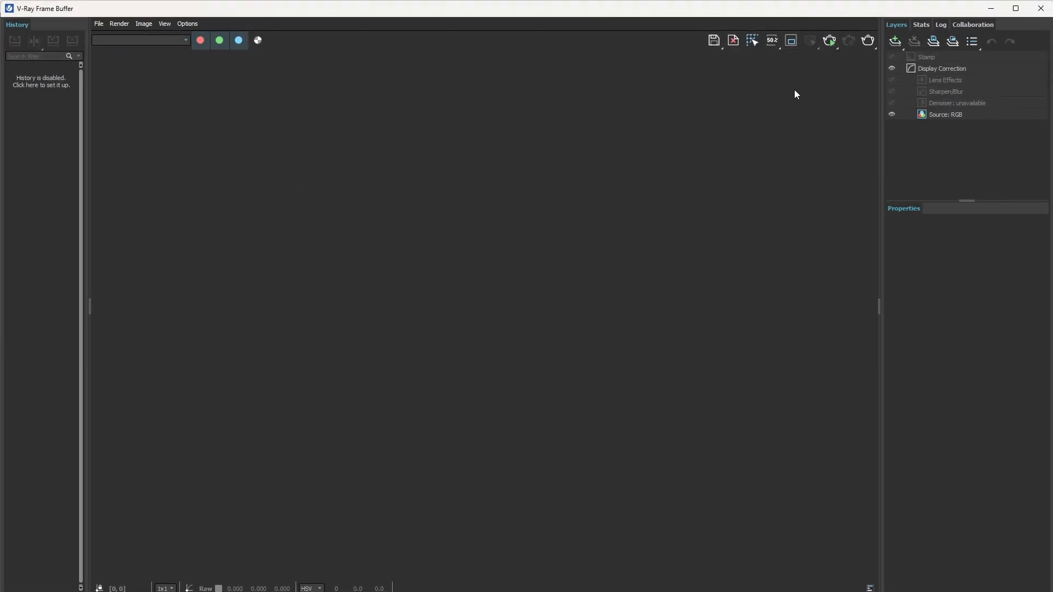
left_click(829, 40)
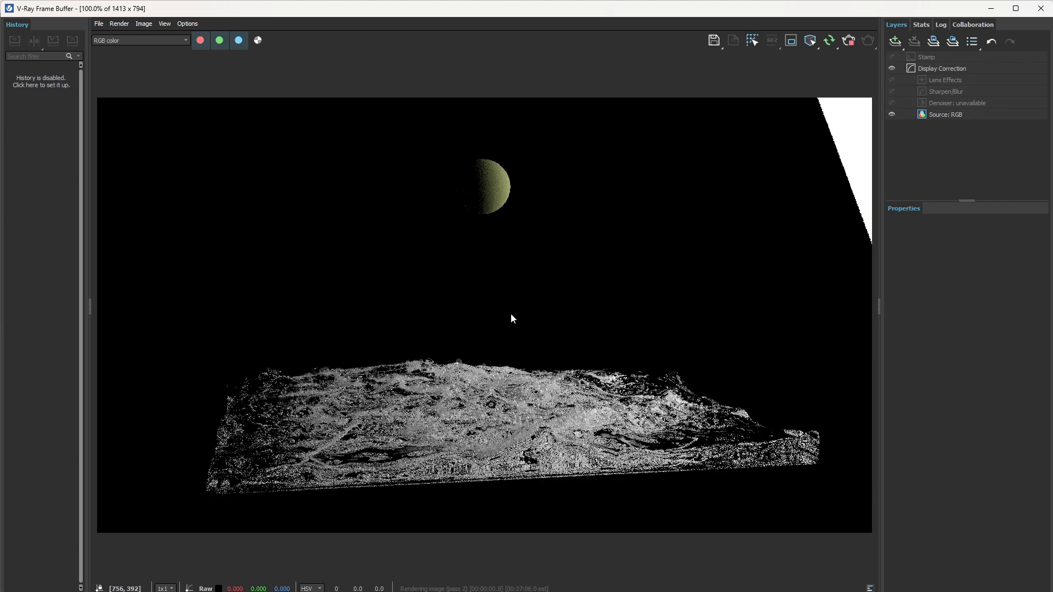
scroll(491, 320, "down", 2)
scroll(491, 320, "up", 2)
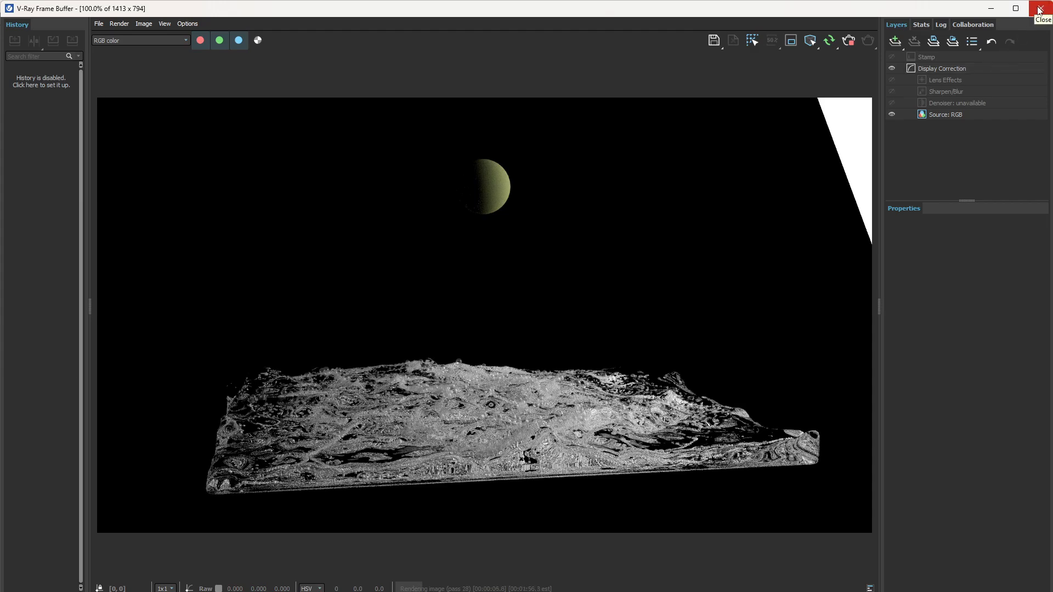
left_click(1015, 8)
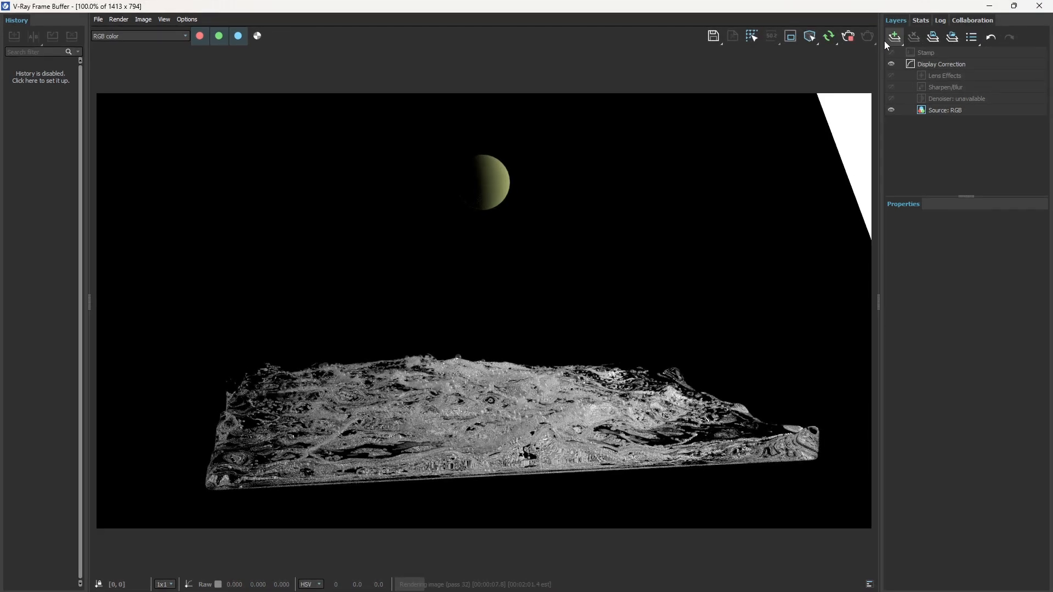
left_click(1038, 5)
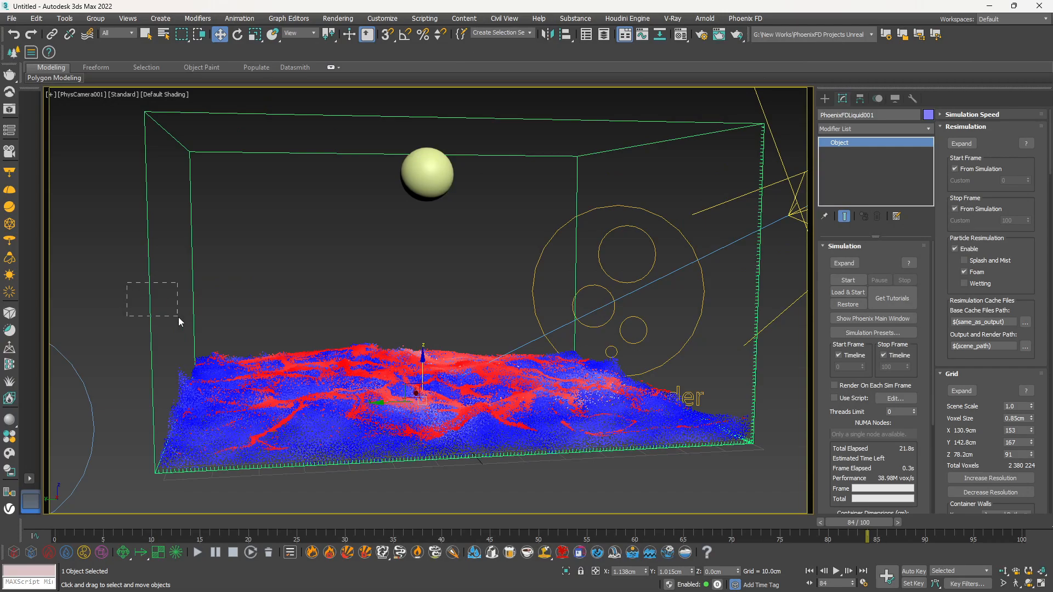
Step: Import the Water material from the V-Ray Material Library in Chaos Cosmos for the liquid container and close the browser
left_click(10, 435)
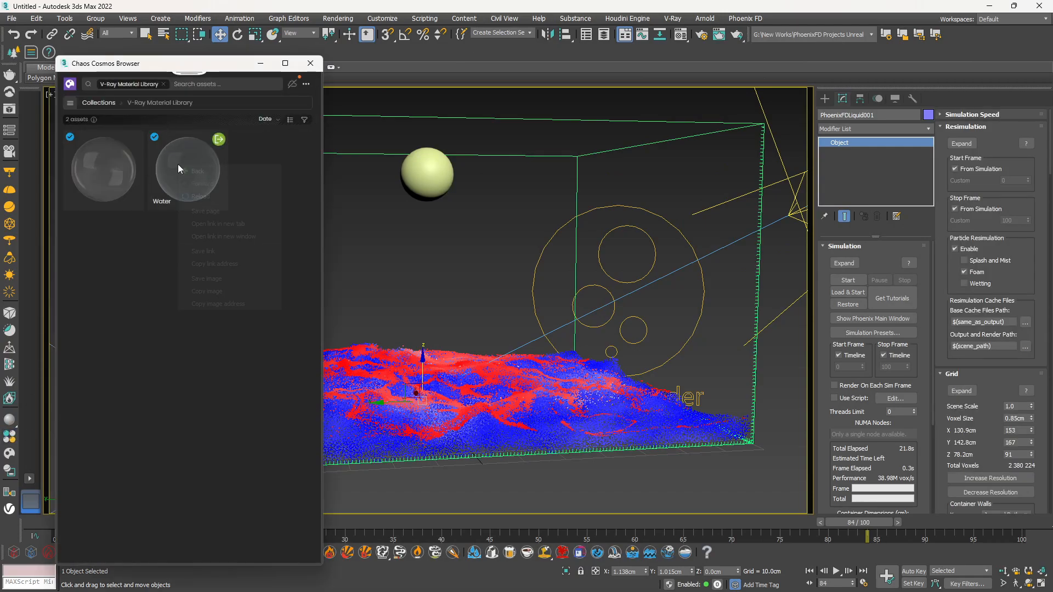
right_click(178, 172)
left_click(189, 172)
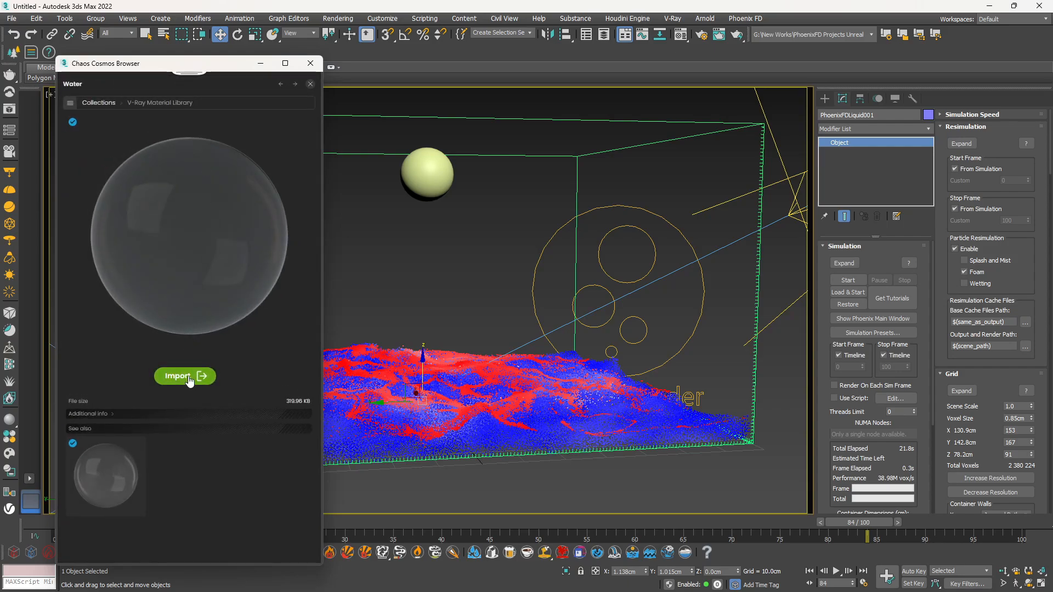
left_click(310, 63)
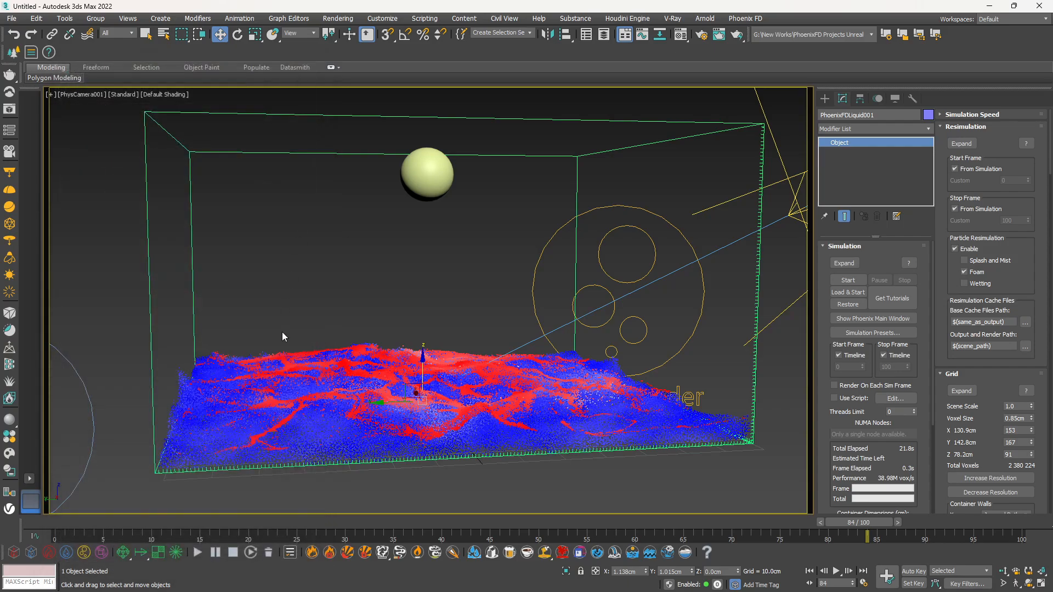
Step: Run an interactive V-Ray render of the camera view, inspect the foam on the water up close, stop it, and close the frame buffer
left_click(9, 110)
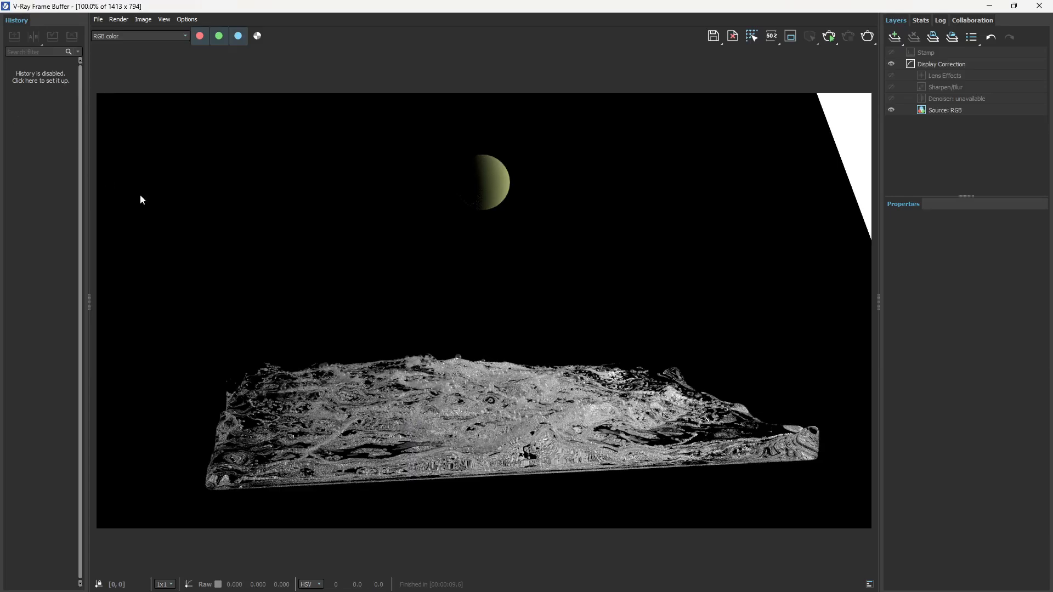
left_click(829, 36)
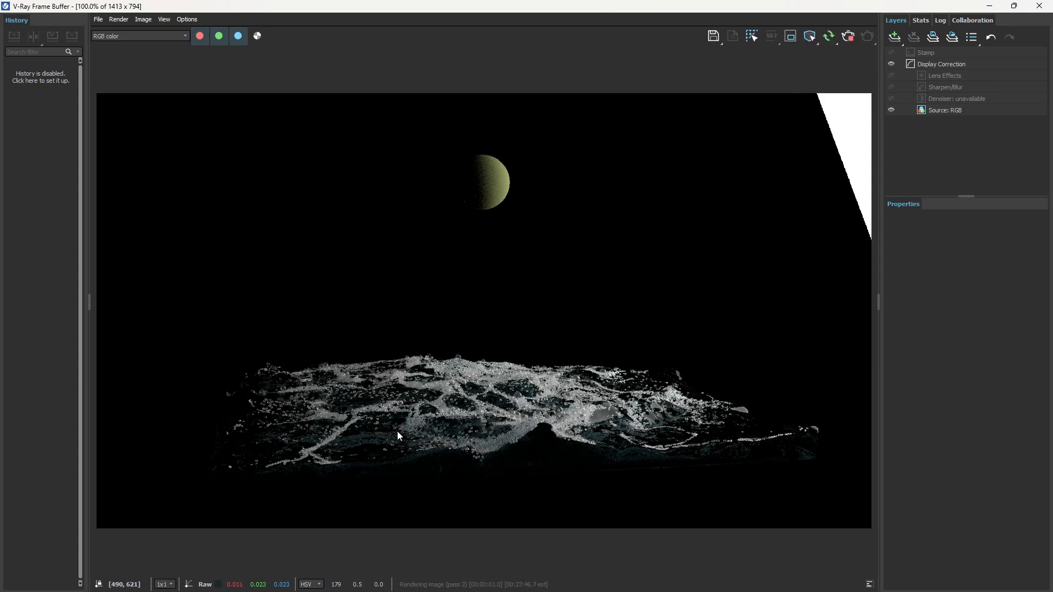
scroll(416, 432, "up", 1)
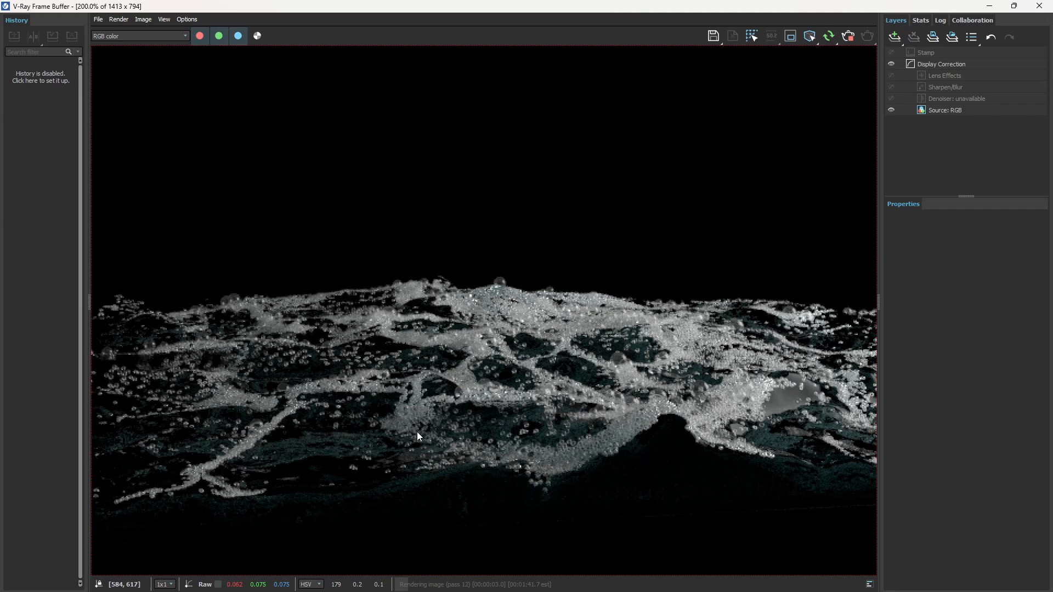
scroll(417, 432, "down", 1)
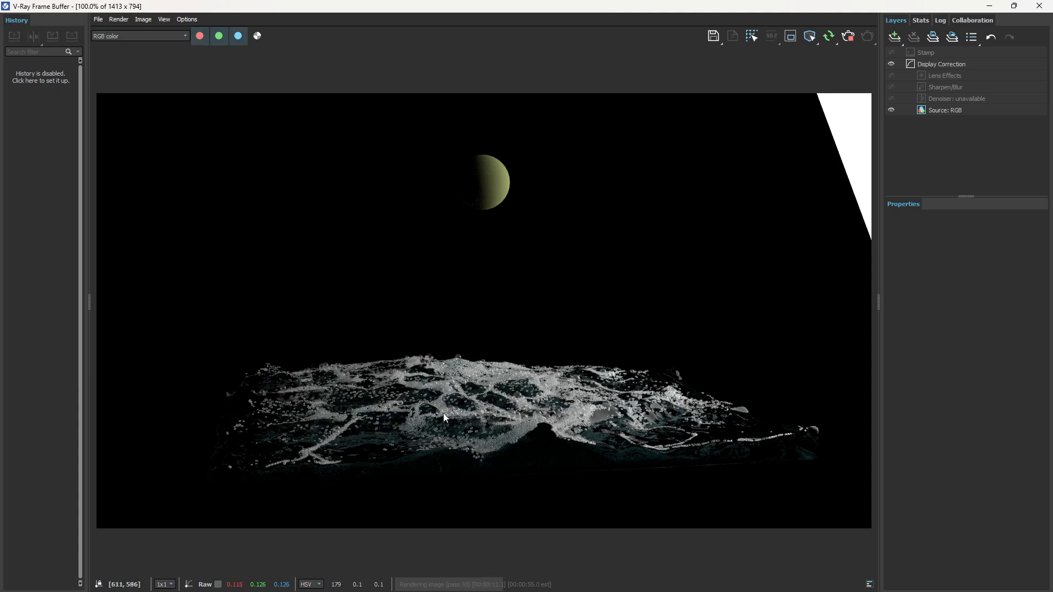
left_click(850, 37)
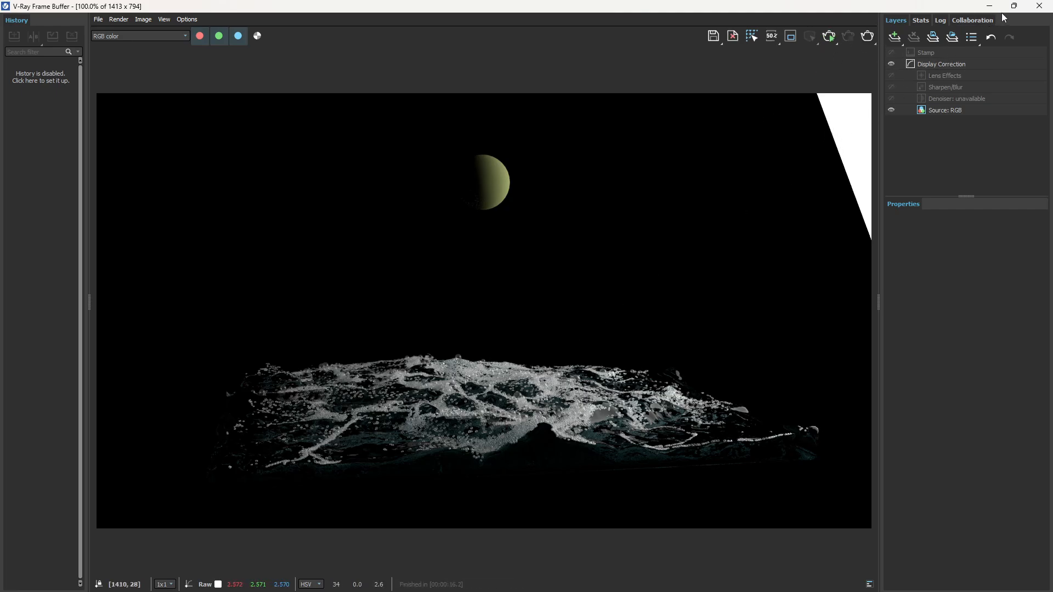
left_click(1039, 5)
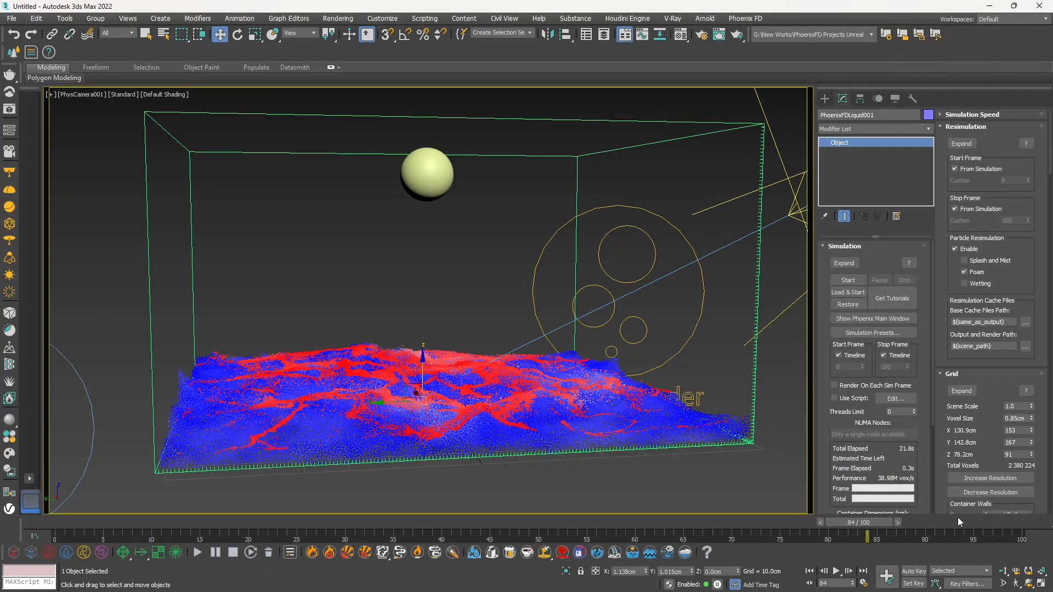
Step: Dolly the physical camera closer to the liquid and reframe it so the foamy surface fills the lower part of the view
left_click(1002, 573)
left_click_drag(431, 446, 428, 418)
middle_click_drag(428, 418, 443, 363)
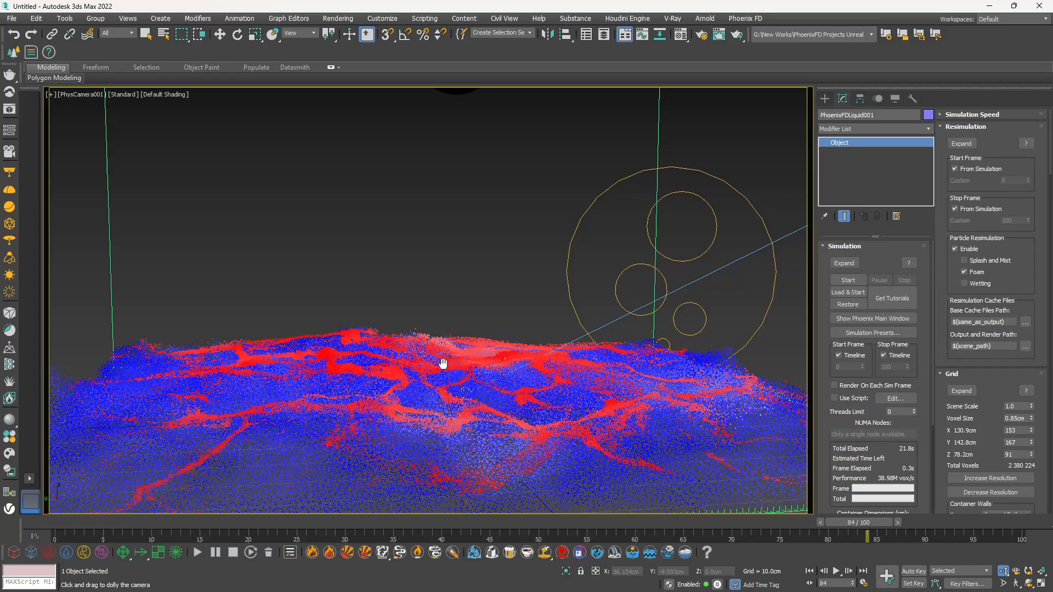
right_click(402, 236)
Step: Select the liquid's foam shader, run an interactive render of the closer camera view to examine the bubbles, and close the frame buffer
left_click(596, 213)
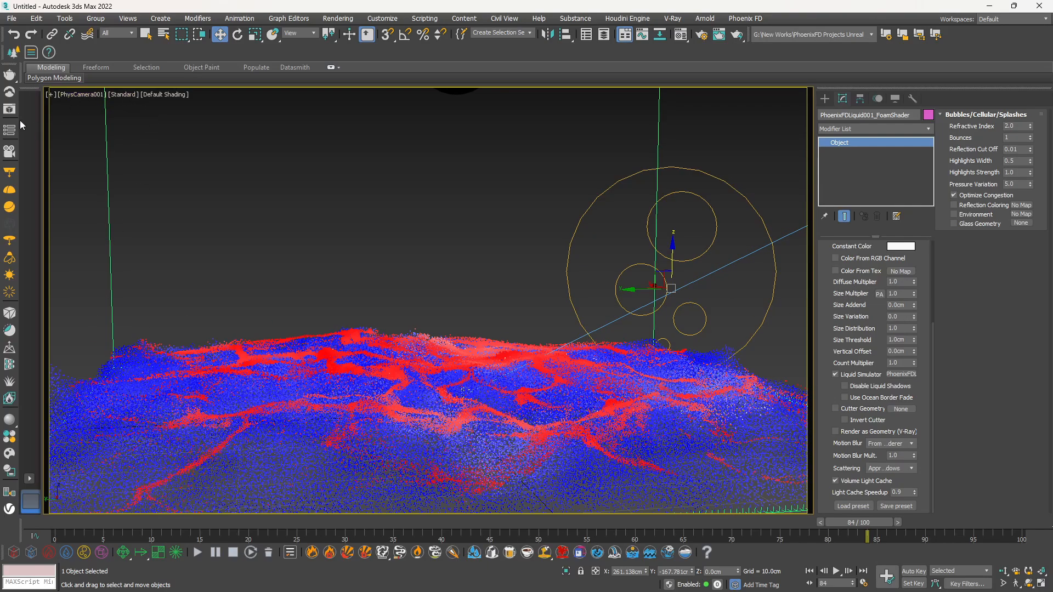
left_click(9, 109)
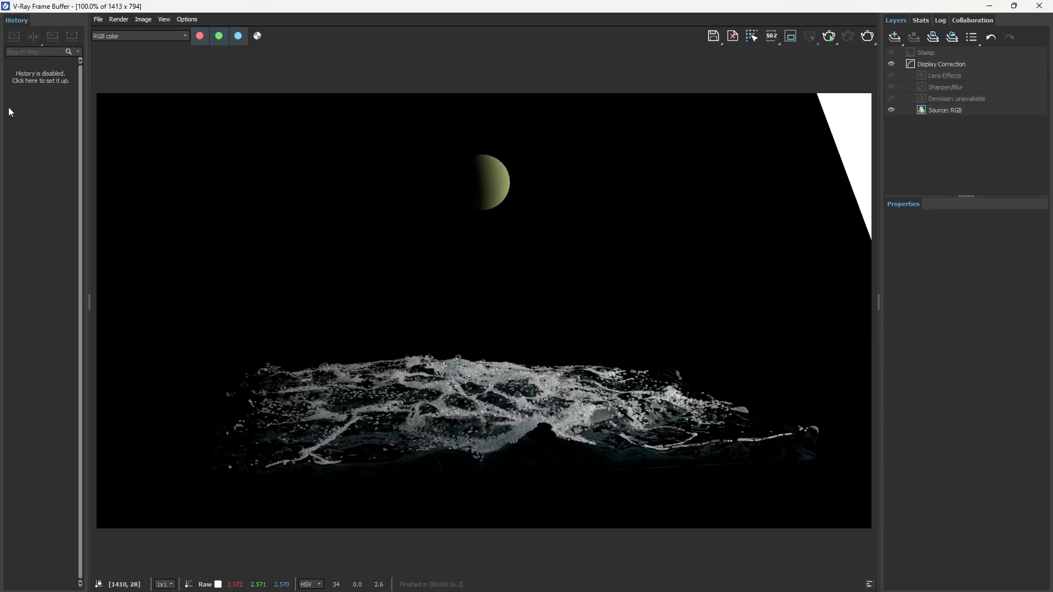
left_click(830, 39)
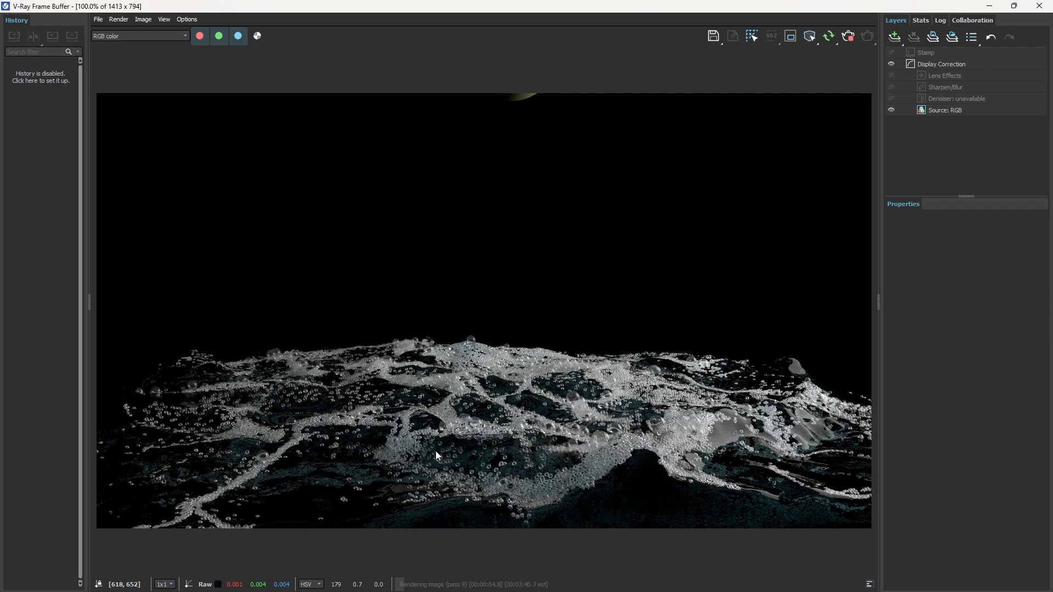
left_click(1038, 6)
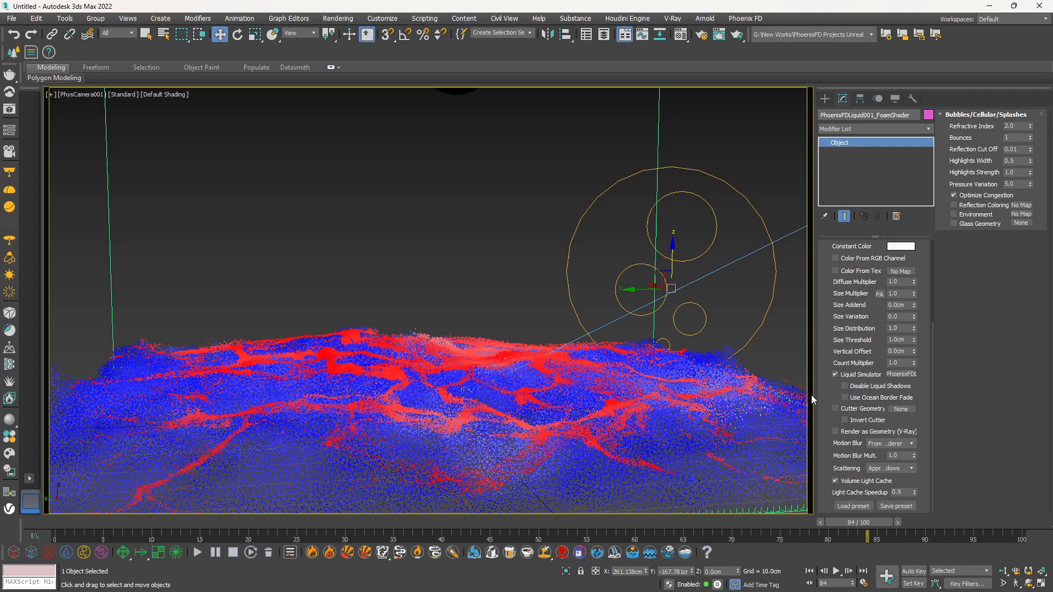
Step: Set the foam shader's Size Multiplier to 0.3, adjust its Size Variation, and start an interactive V-Ray render
left_click(901, 295)
type("0.3")
key("Return")
left_click(898, 317)
type(".")
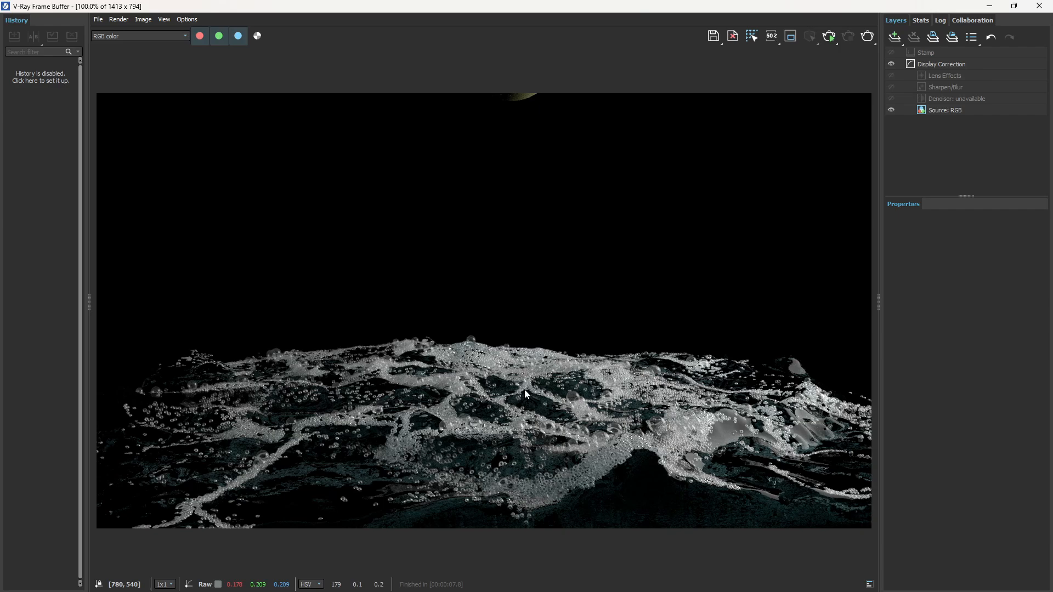
left_click(828, 36)
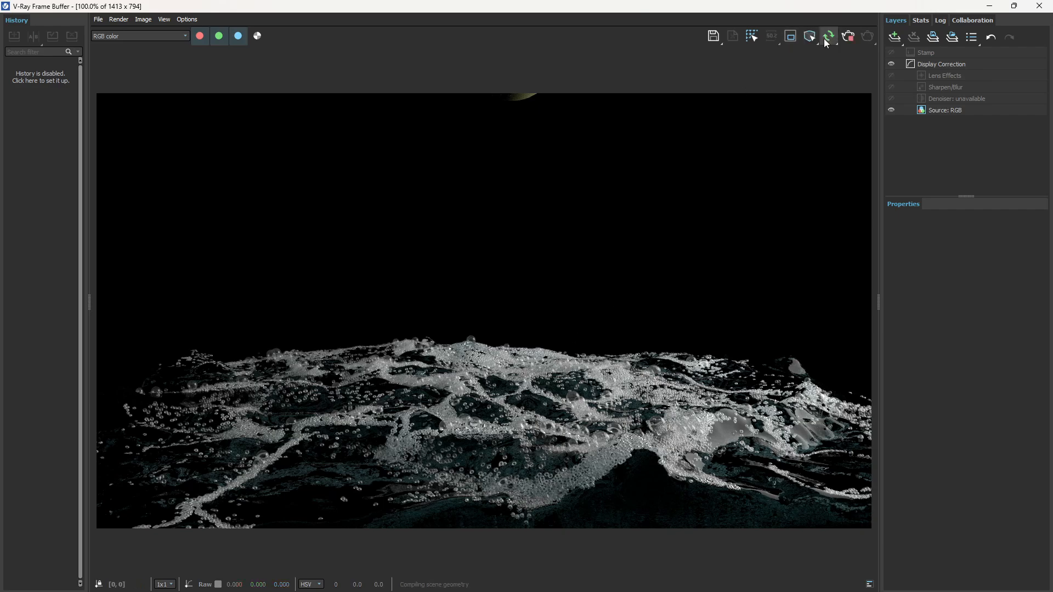